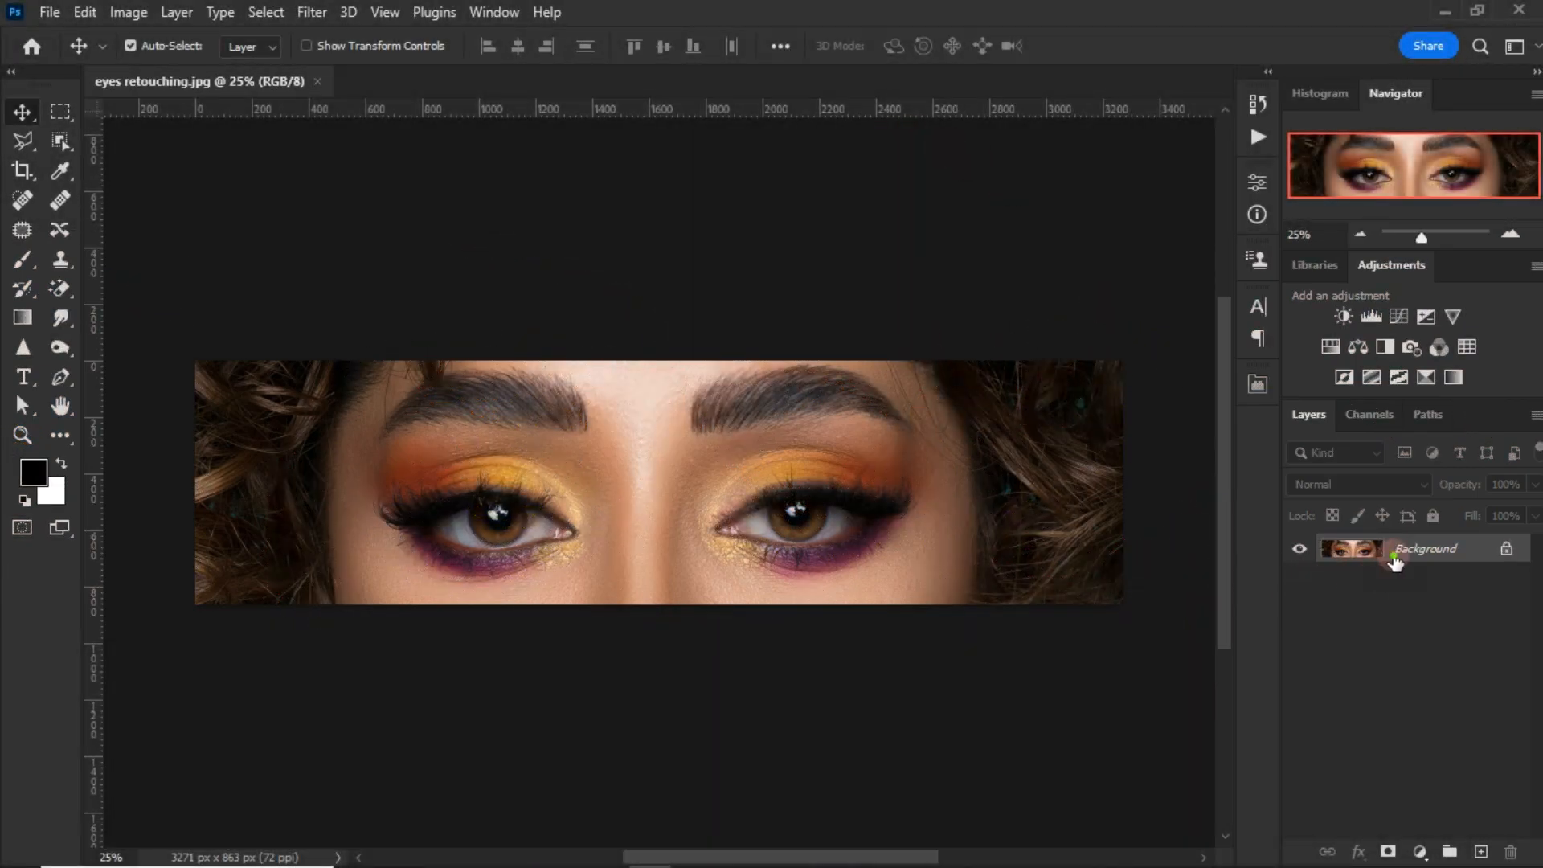
Step: Duplicate the Background layer and take up the content-aware Spot Healing Brush with 0% hardness
drag(1396, 563, 1481, 852)
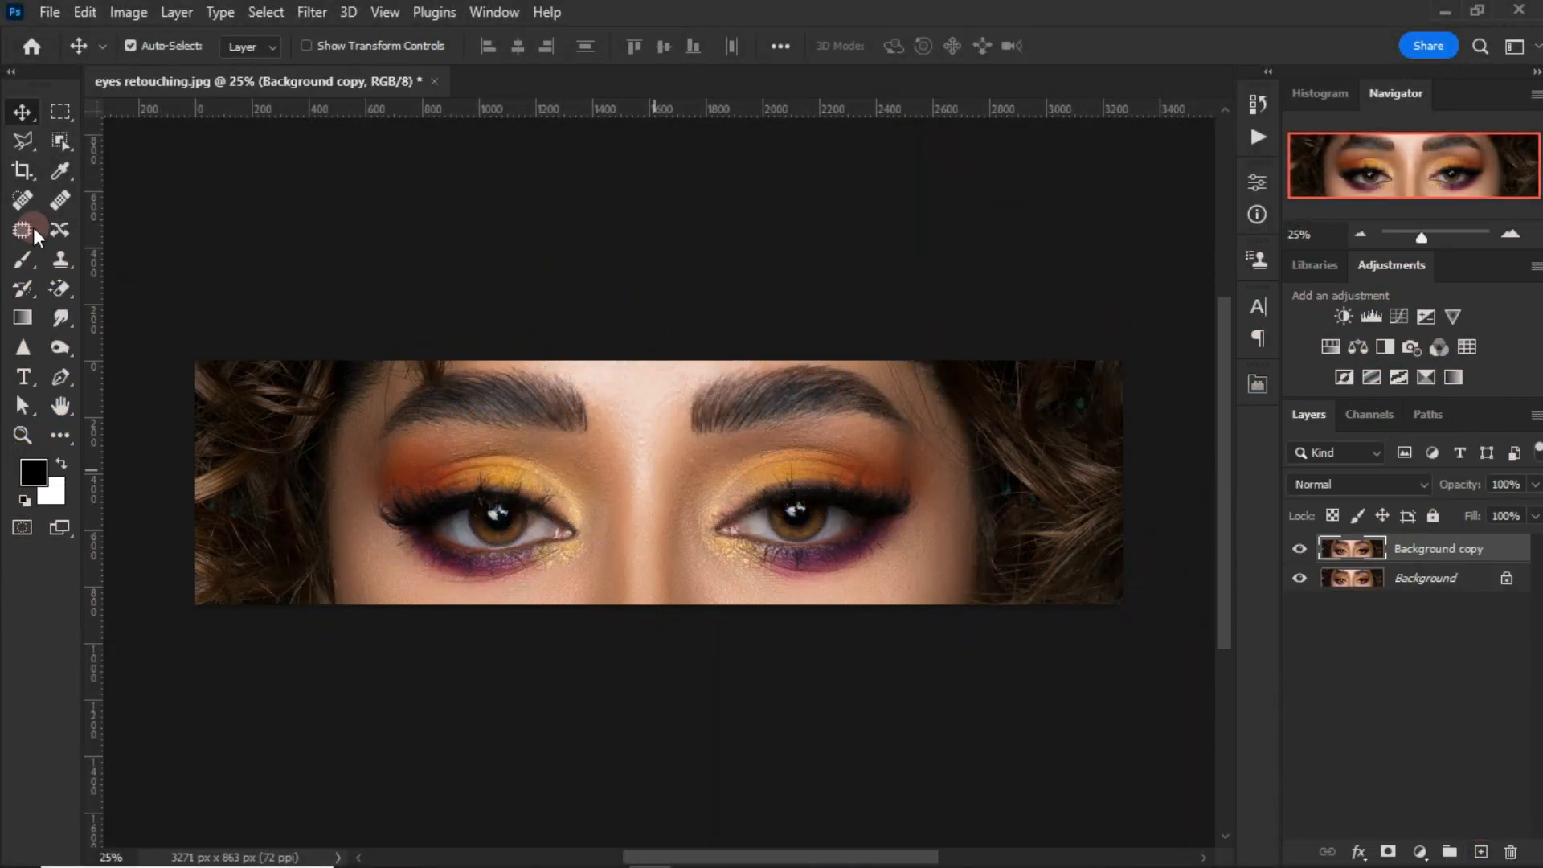
click(24, 201)
right_click(667, 327)
key(Escape)
right_click(971, 408)
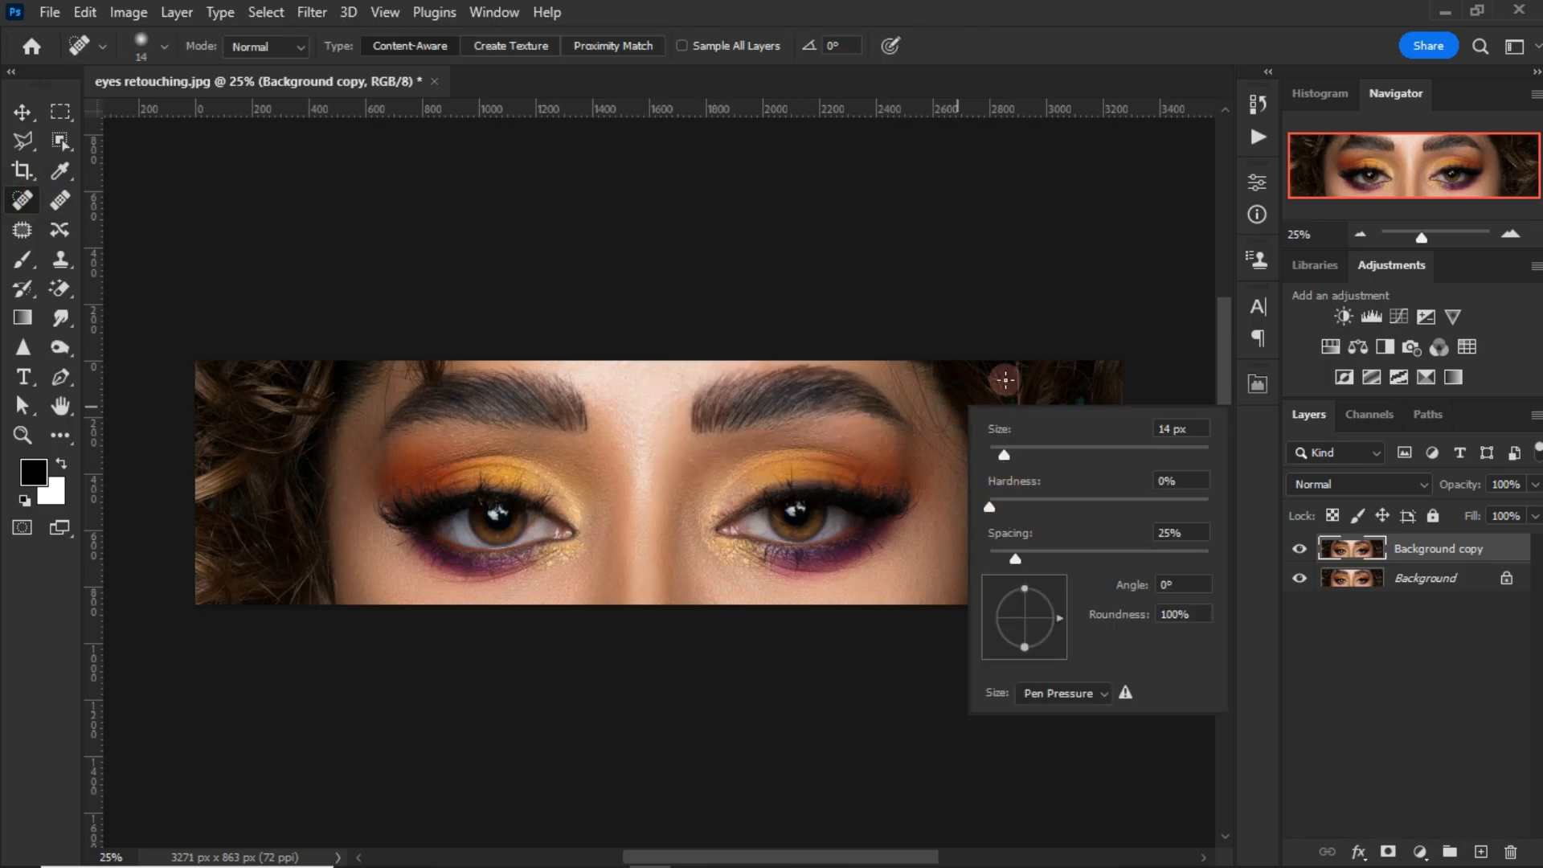
key(Escape)
Step: Heal the red veins in the outer white of the left-hand eye with a 13 px Spot Healing Brush
scroll(319, 418, up, 5)
key(bracketright)
drag(396, 291, 382, 412)
scroll(610, 345, up, 3)
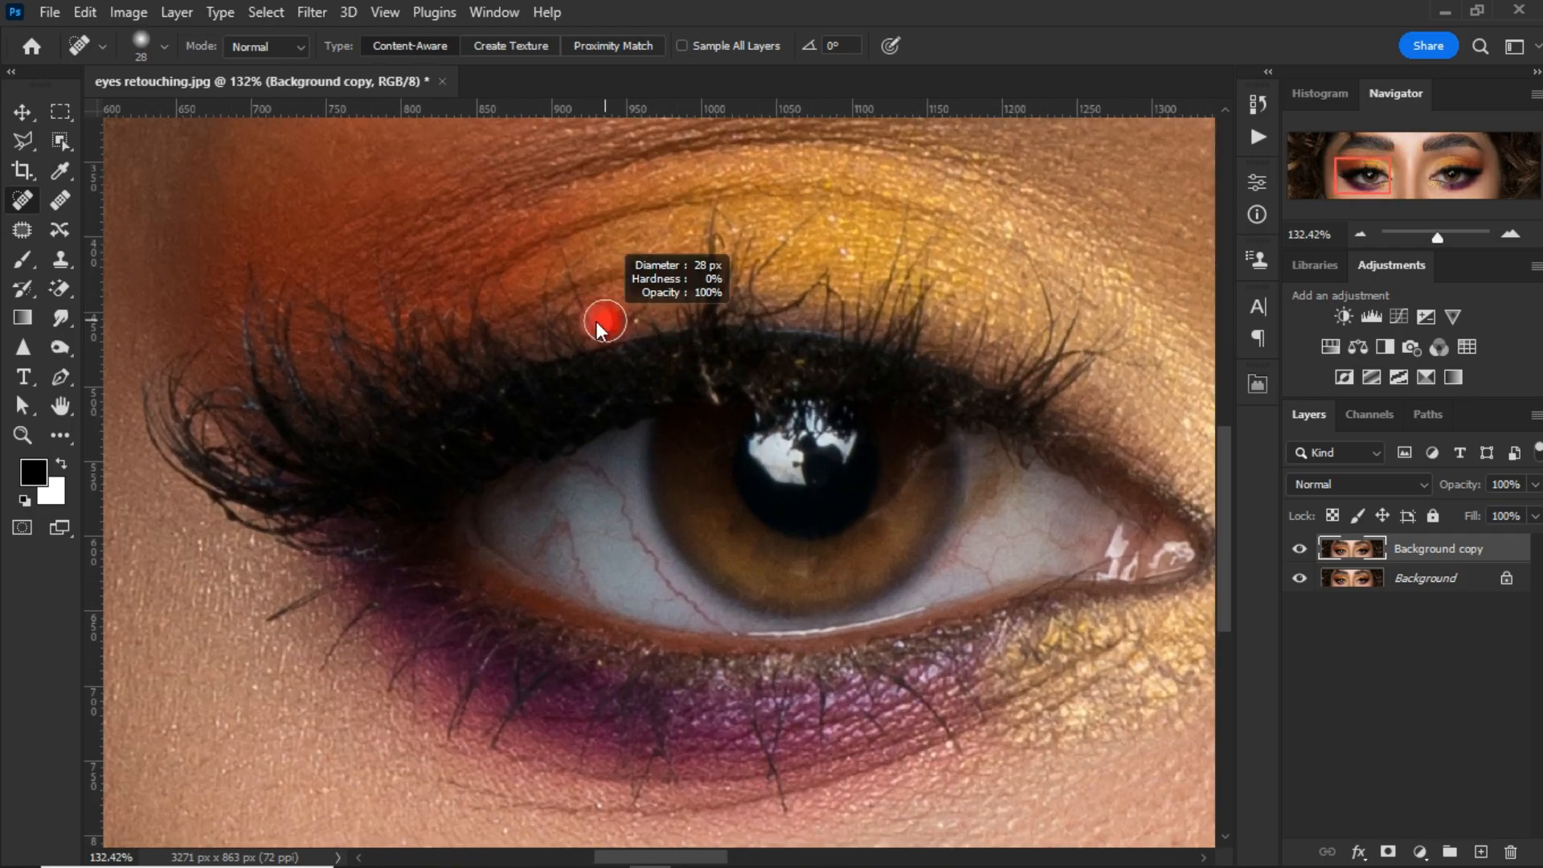
scroll(600, 343, up, 3)
drag(662, 567, 691, 619)
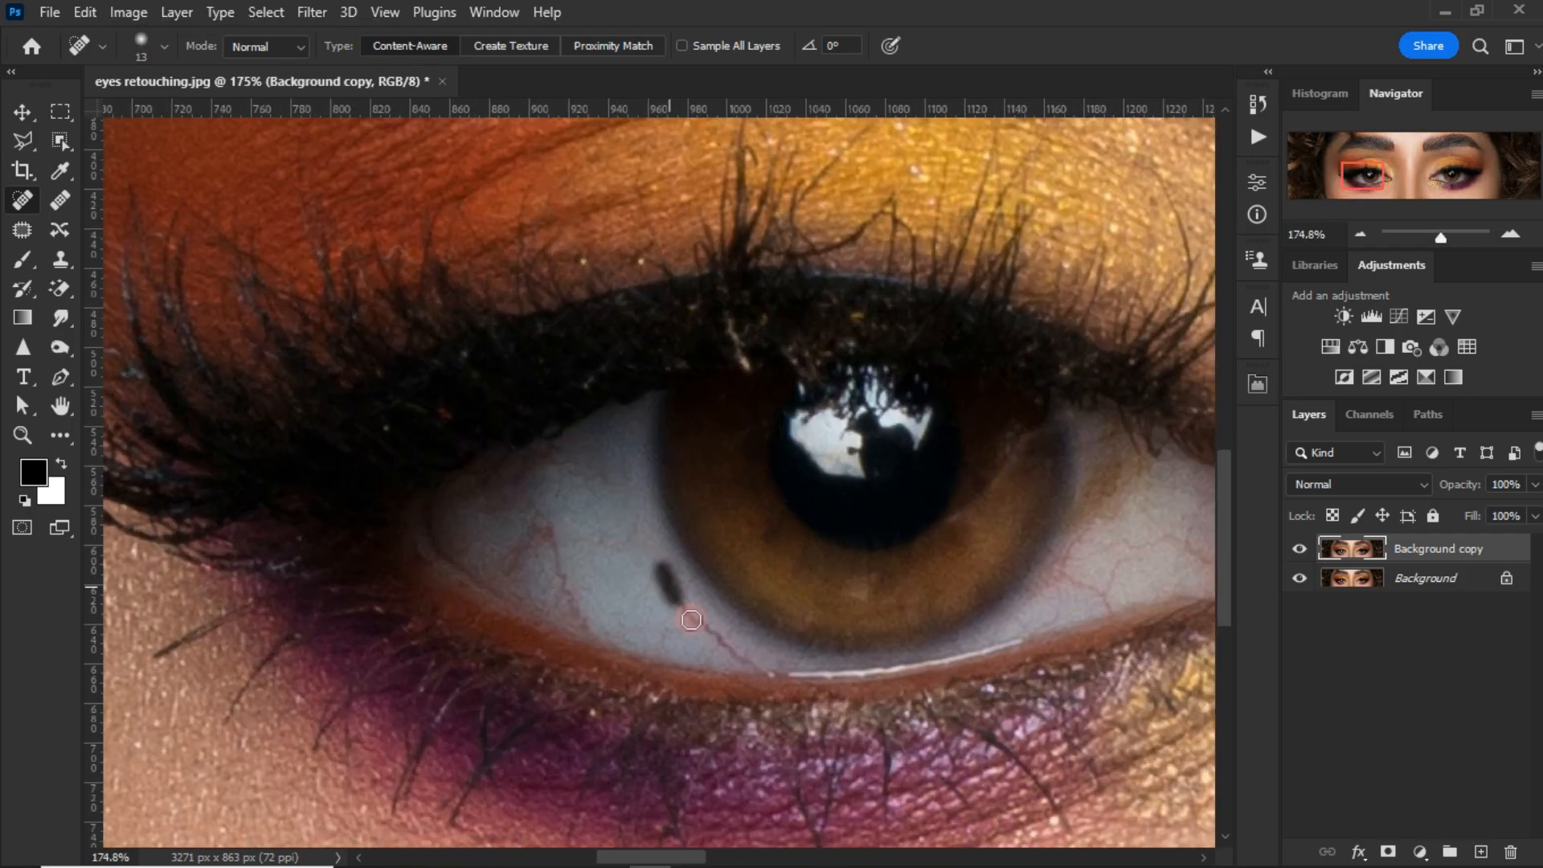
mouse_move(510, 571)
mouse_down()
mouse_move(538, 514)
mouse_move(506, 552)
mouse_move(555, 543)
mouse_up()
drag(562, 615, 556, 569)
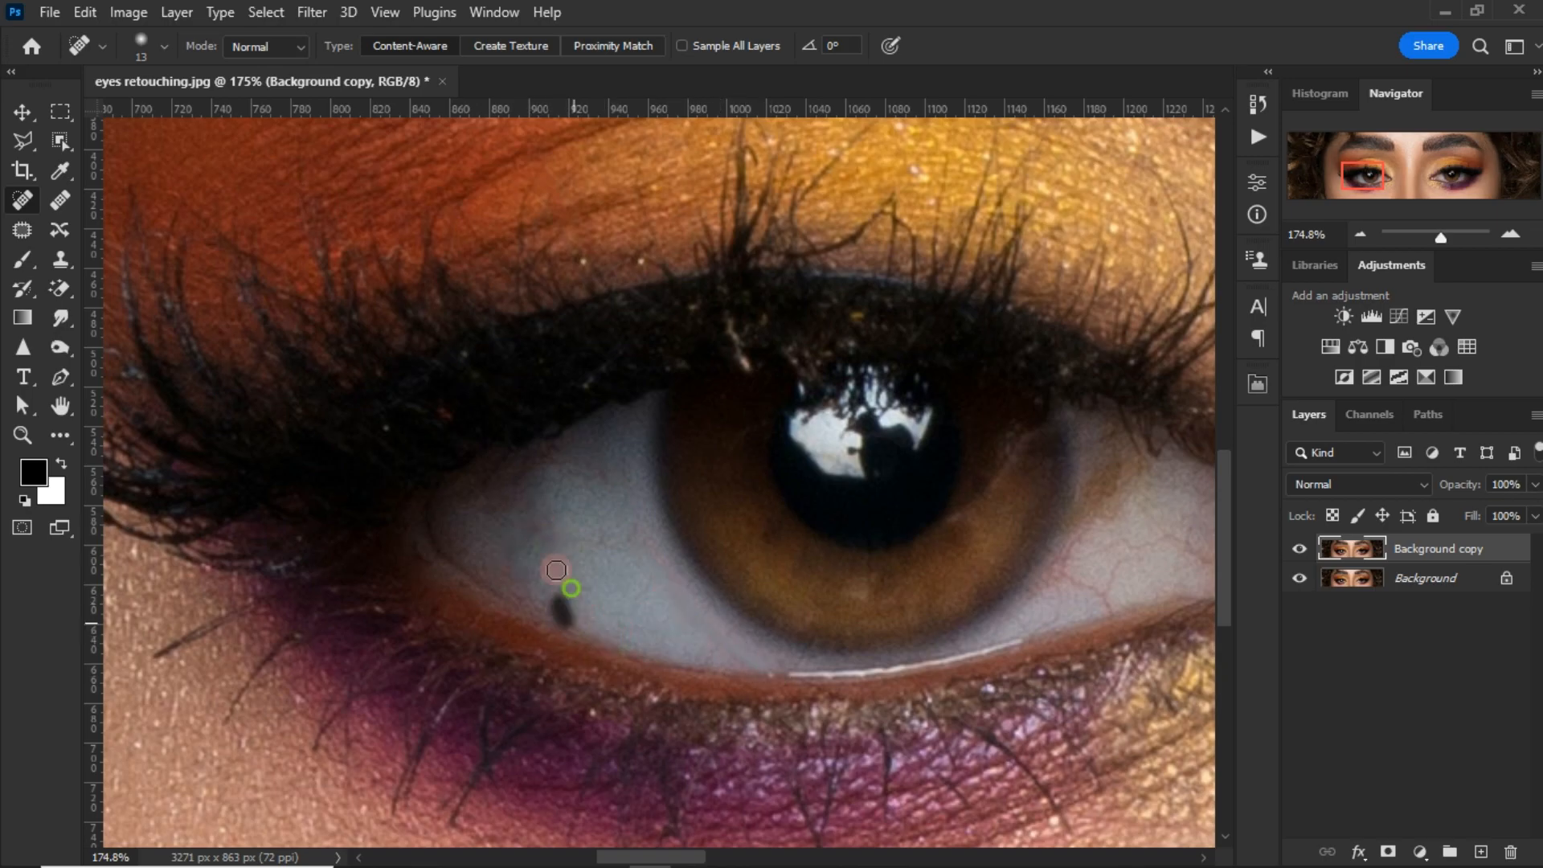
Step: Heal the red veins in the nose-side white of the left-hand eye
scroll(880, 622, up, 2)
alt+right_click(753, 589)
mouse_move(1115, 583)
mouse_down()
mouse_move(753, 589)
mouse_move(798, 623)
mouse_up()
drag(748, 572, 769, 583)
drag(948, 538, 926, 546)
drag(751, 543, 733, 574)
drag(726, 560, 710, 579)
Step: Even out the nose-side white of the left-hand eye with the Healing Brush at 27 px, sampling clean white nearby
click(61, 200)
right_click(815, 500)
drag(904, 554, 879, 545)
click(924, 3)
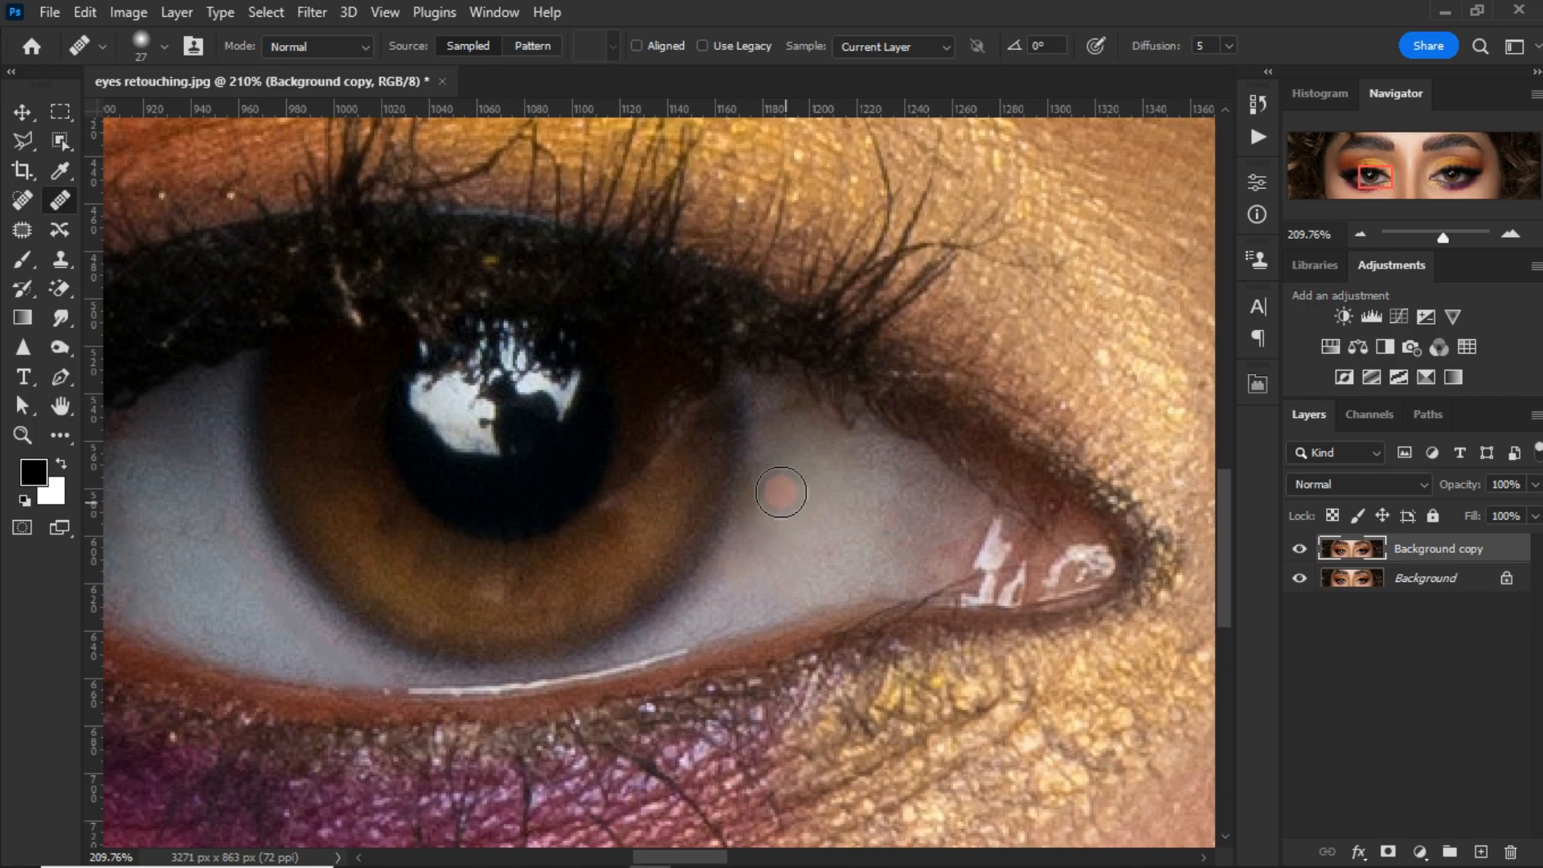
Step: Remove the stray lash line near the inner corner of the left-hand eye with a 4 px Spot Healing Brush
scroll(840, 542, down, 5)
click(23, 201)
scroll(977, 534, up, 8)
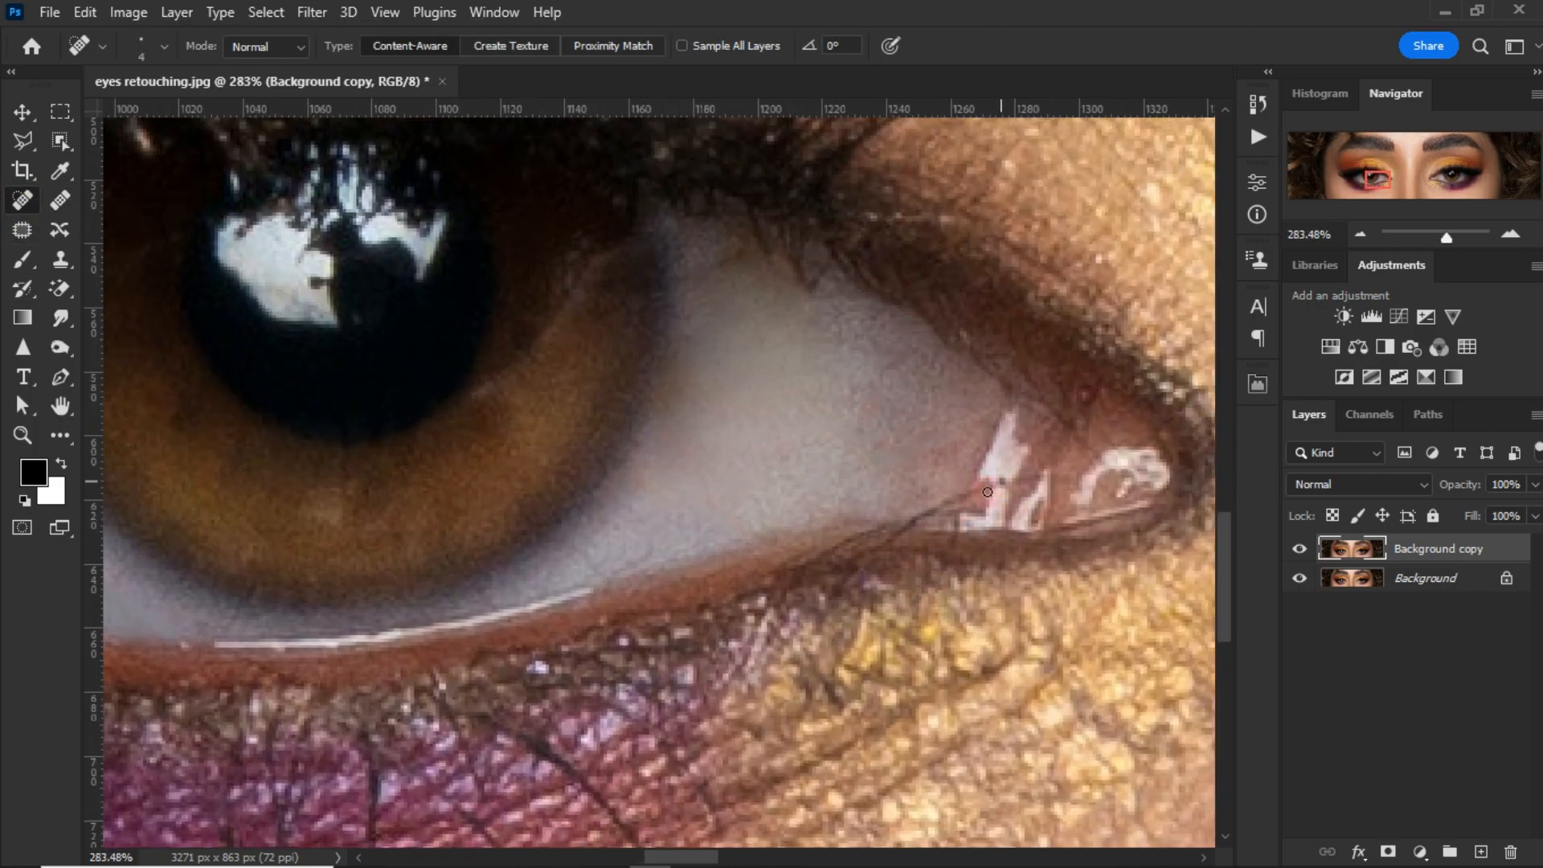
drag(900, 531, 874, 548)
Step: Enlarge the Spot Healing Brush to 11 px and heal the remaining small marks in the left-hand eye
scroll(887, 514, down, 4)
key(bracketright)
key(bracketright)
key(bracketright)
key(bracketright)
key(bracketright)
key(bracketright)
key(bracketright)
scroll(791, 315, up, 4)
drag(764, 345, 778, 375)
drag(611, 466, 890, 462)
drag(458, 497, 492, 525)
drag(645, 571, 664, 589)
drag(607, 357, 621, 376)
Step: Heal the veins in the nose-side white of the right-hand eye and the light streak on its iris at 11 px
scroll(648, 513, down, 5)
drag(1190, 492, 664, 485)
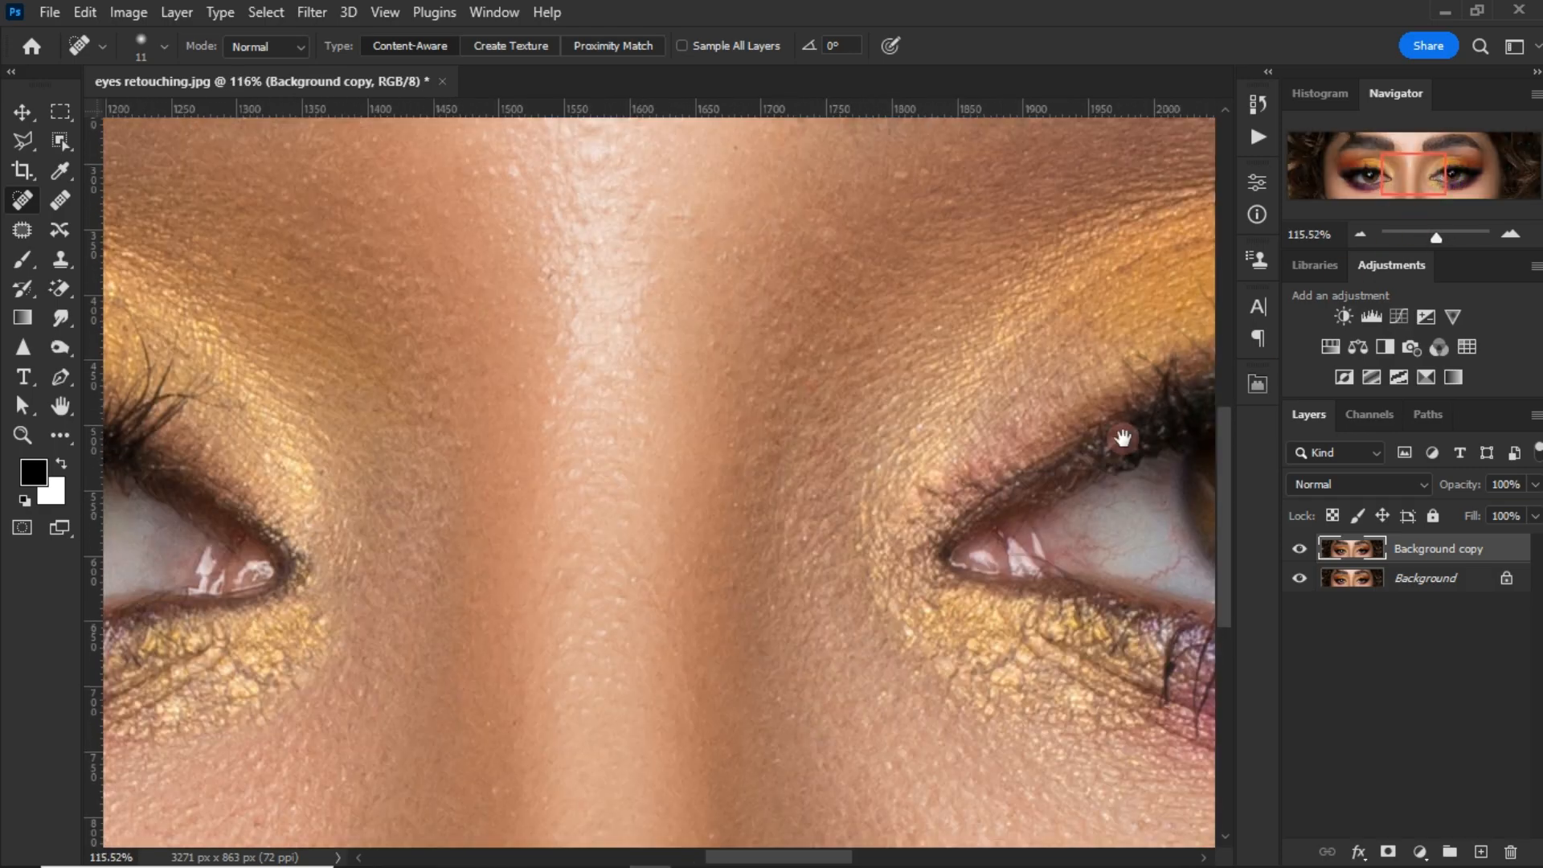
drag(1121, 439, 497, 404)
scroll(376, 538, up, 4)
scroll(375, 538, up, 3)
click(362, 523)
drag(597, 556, 652, 514)
drag(542, 499, 669, 464)
drag(635, 567, 675, 531)
drag(476, 365, 535, 395)
drag(516, 332, 537, 337)
drag(472, 490, 491, 511)
click(427, 490)
drag(977, 482, 641, 549)
drag(487, 482, 492, 494)
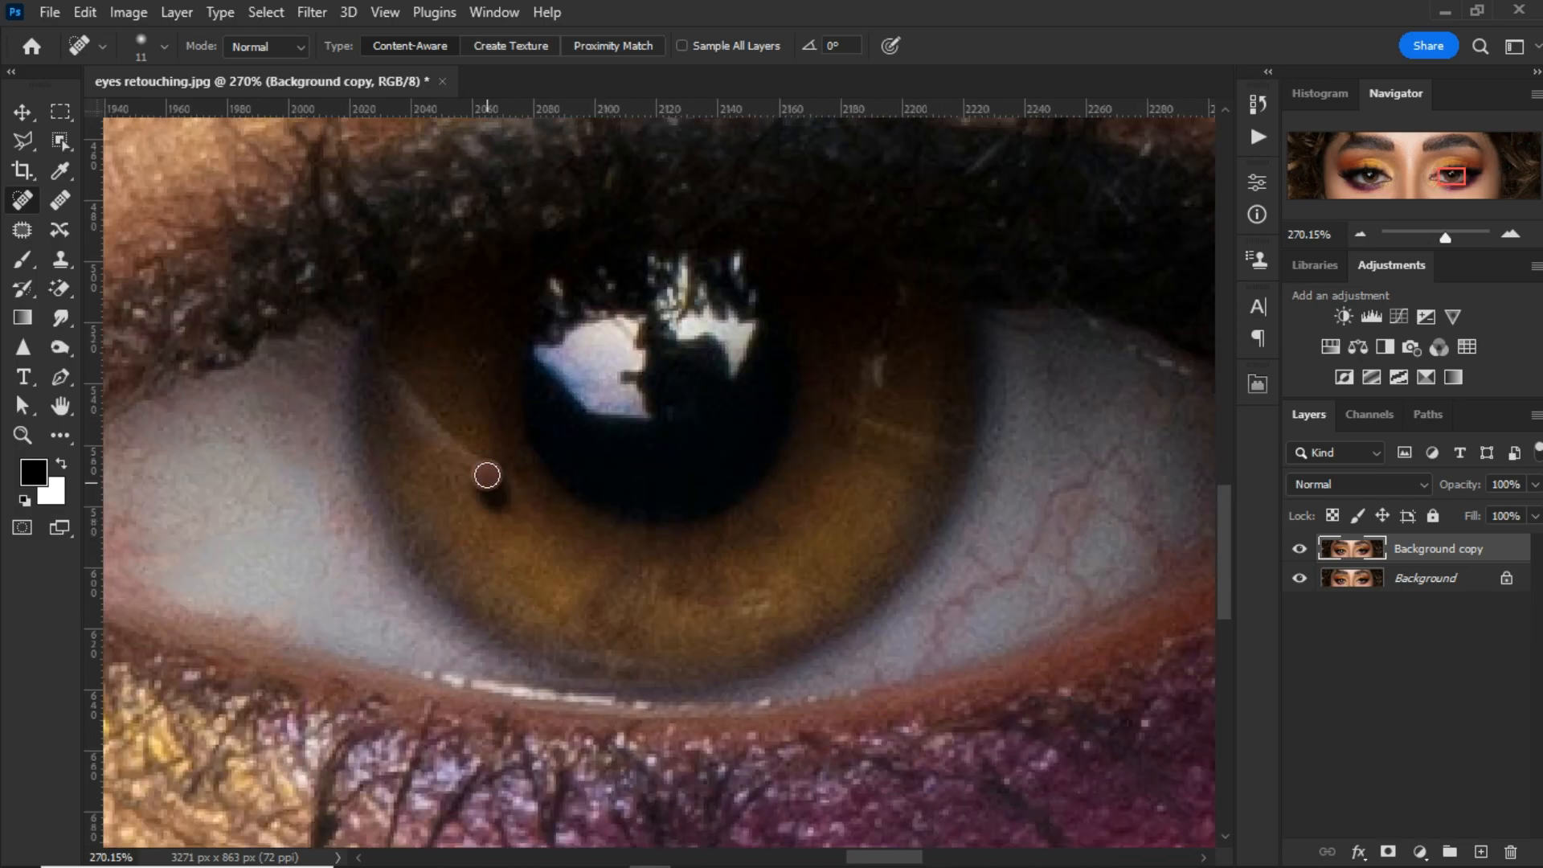
Step: Heal the red veins in the outer white of the right-hand eye with a 9 px Spot Healing Brush
scroll(726, 484, right, 3)
mouse_move(867, 459)
mouse_down()
mouse_move(777, 565)
mouse_move(775, 612)
mouse_move(718, 606)
mouse_move(691, 666)
mouse_up()
drag(721, 589, 772, 589)
drag(849, 515, 819, 598)
mouse_move(751, 587)
mouse_down()
mouse_move(723, 636)
mouse_move(798, 624)
mouse_up()
drag(861, 579, 856, 589)
click(813, 568)
click(878, 474)
drag(940, 374, 894, 354)
click(846, 328)
click(792, 341)
mouse_move(797, 355)
mouse_down()
mouse_move(832, 547)
mouse_move(797, 603)
mouse_move(888, 525)
mouse_move(909, 575)
mouse_up()
drag(816, 531, 846, 506)
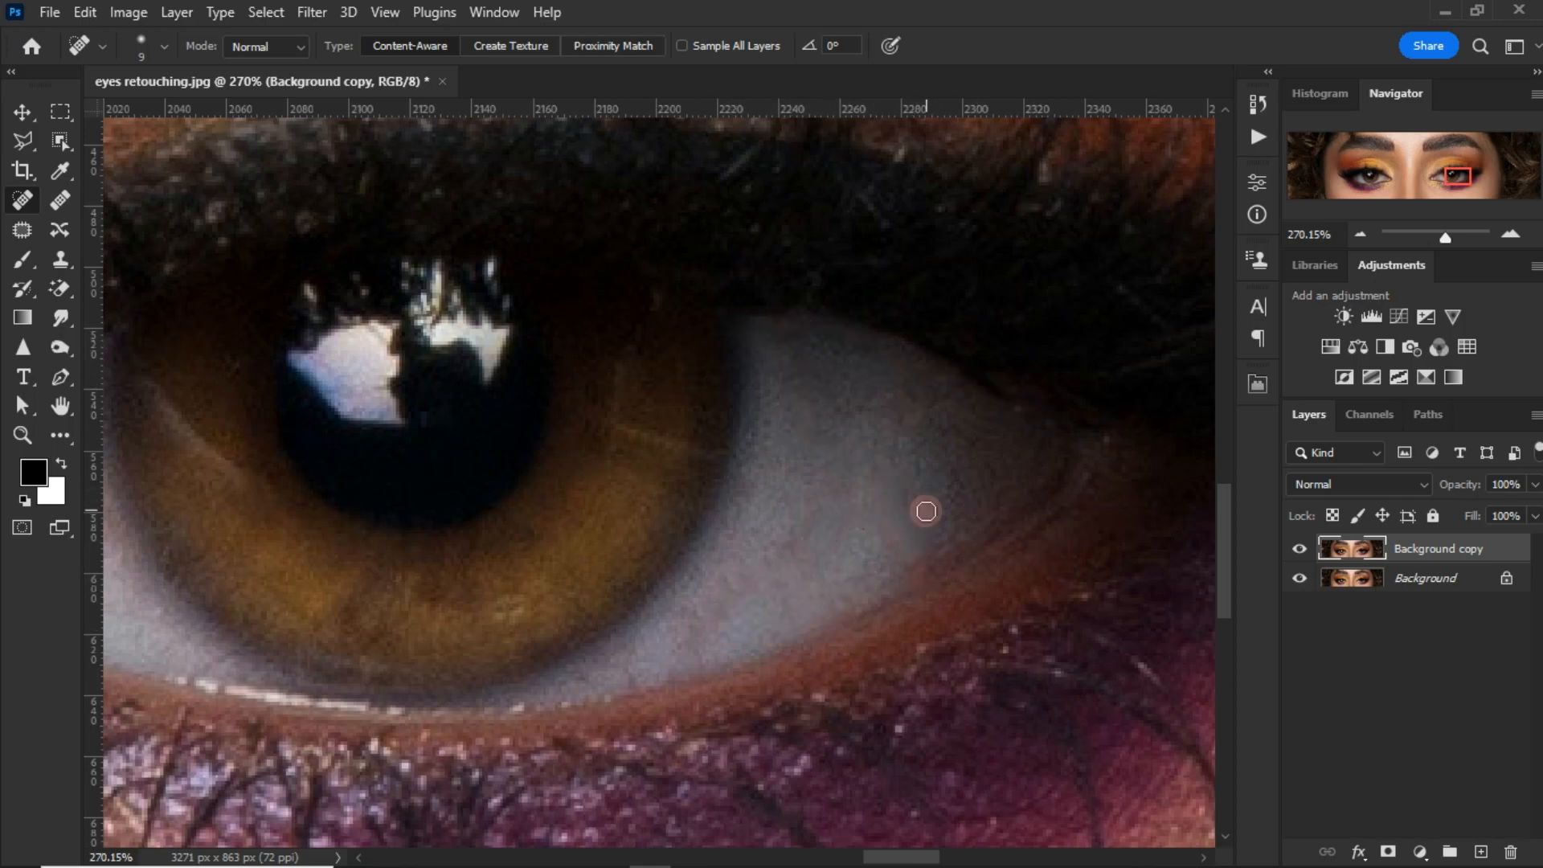
key(ctrl+0)
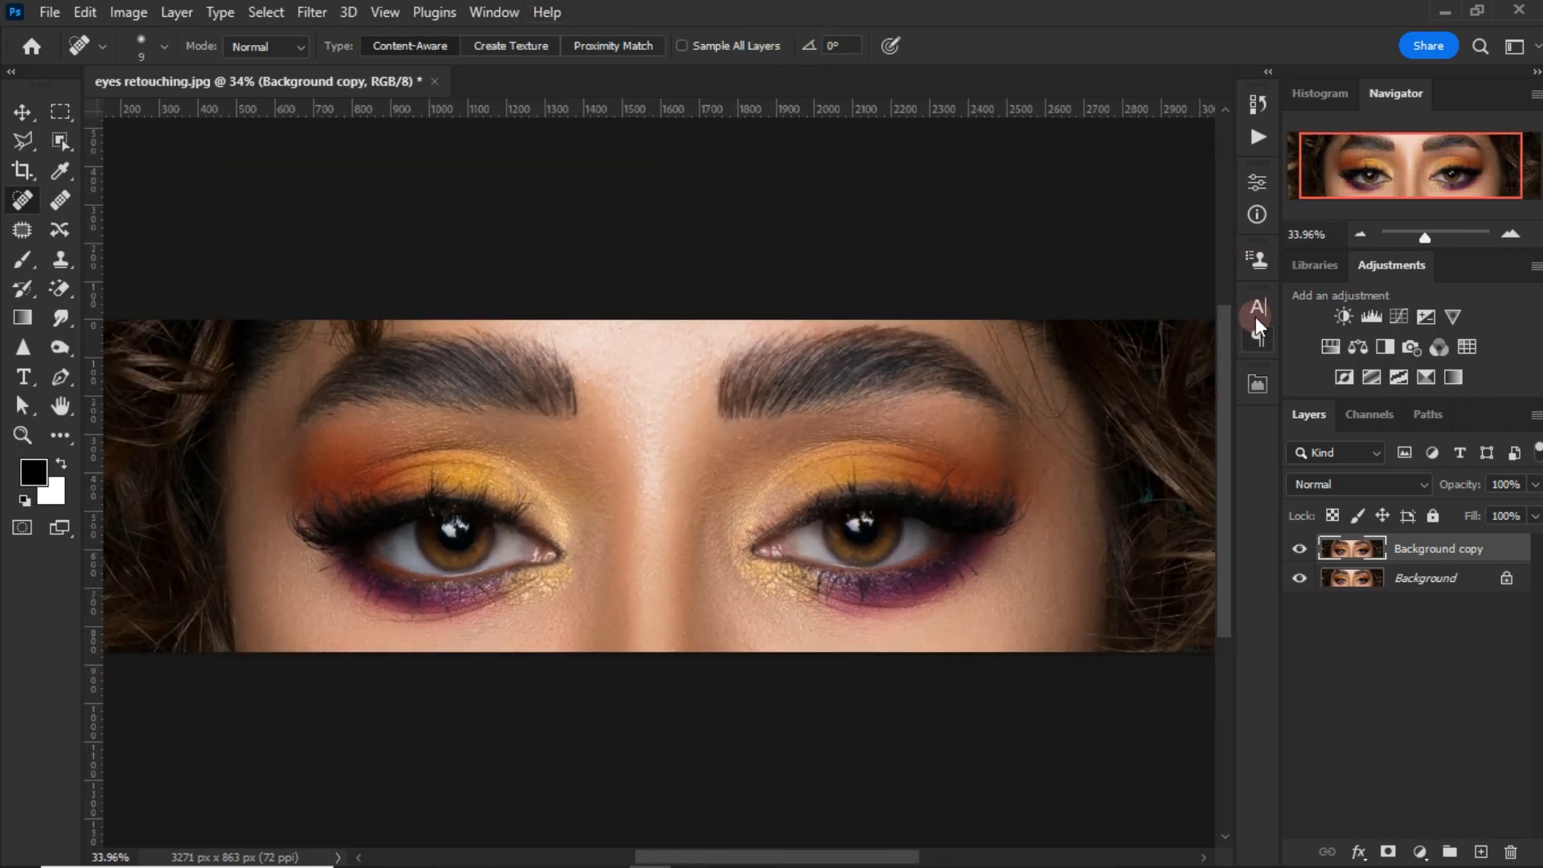
Step: Add the Iris effect from the Eyes section of Retouch Pro and collapse its layer group
click(1257, 384)
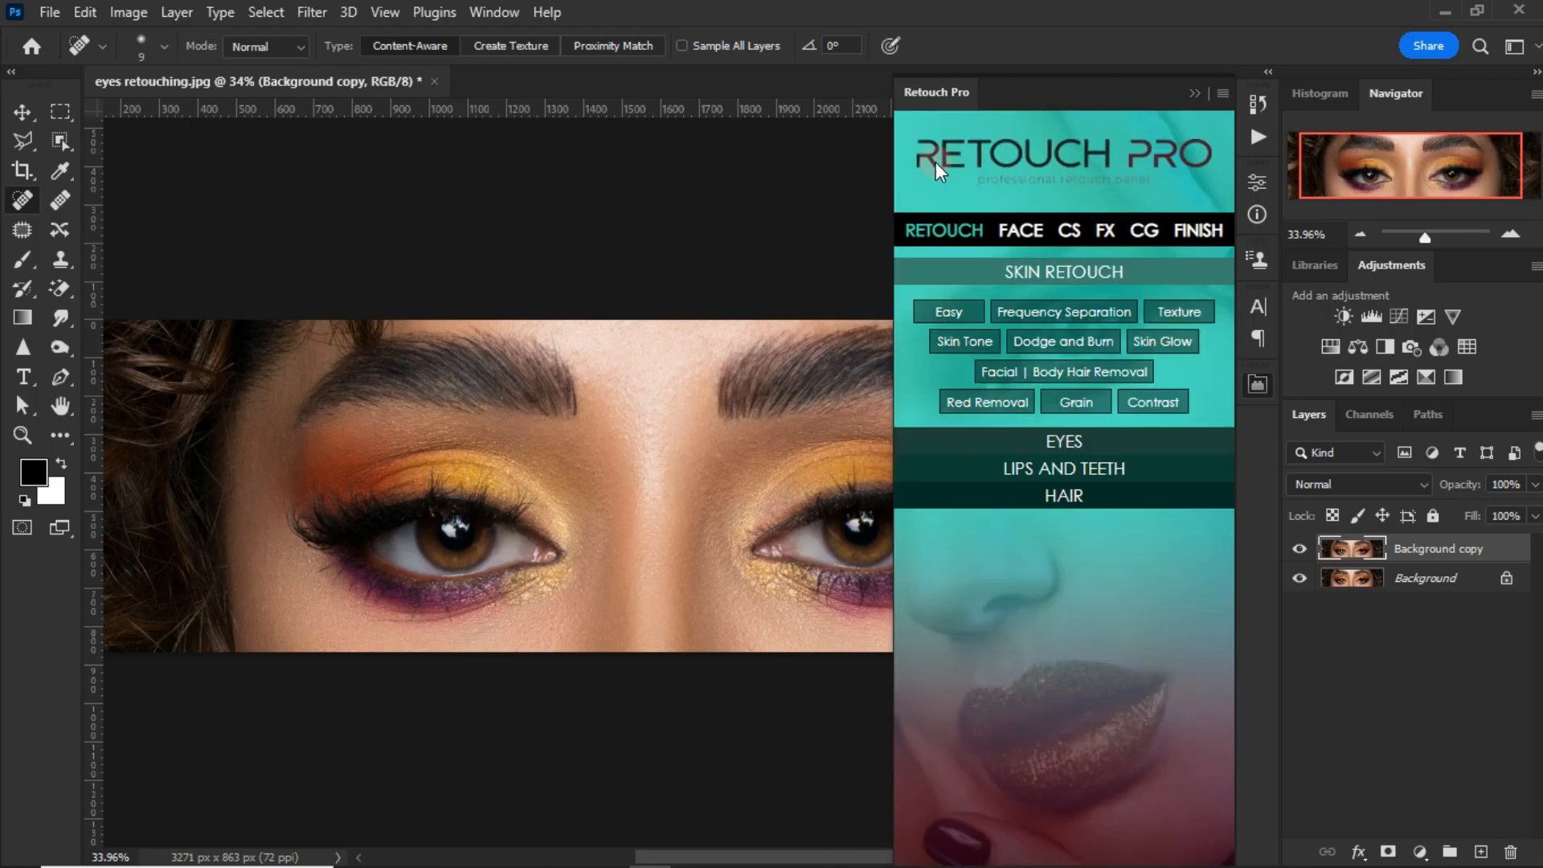
click(1064, 443)
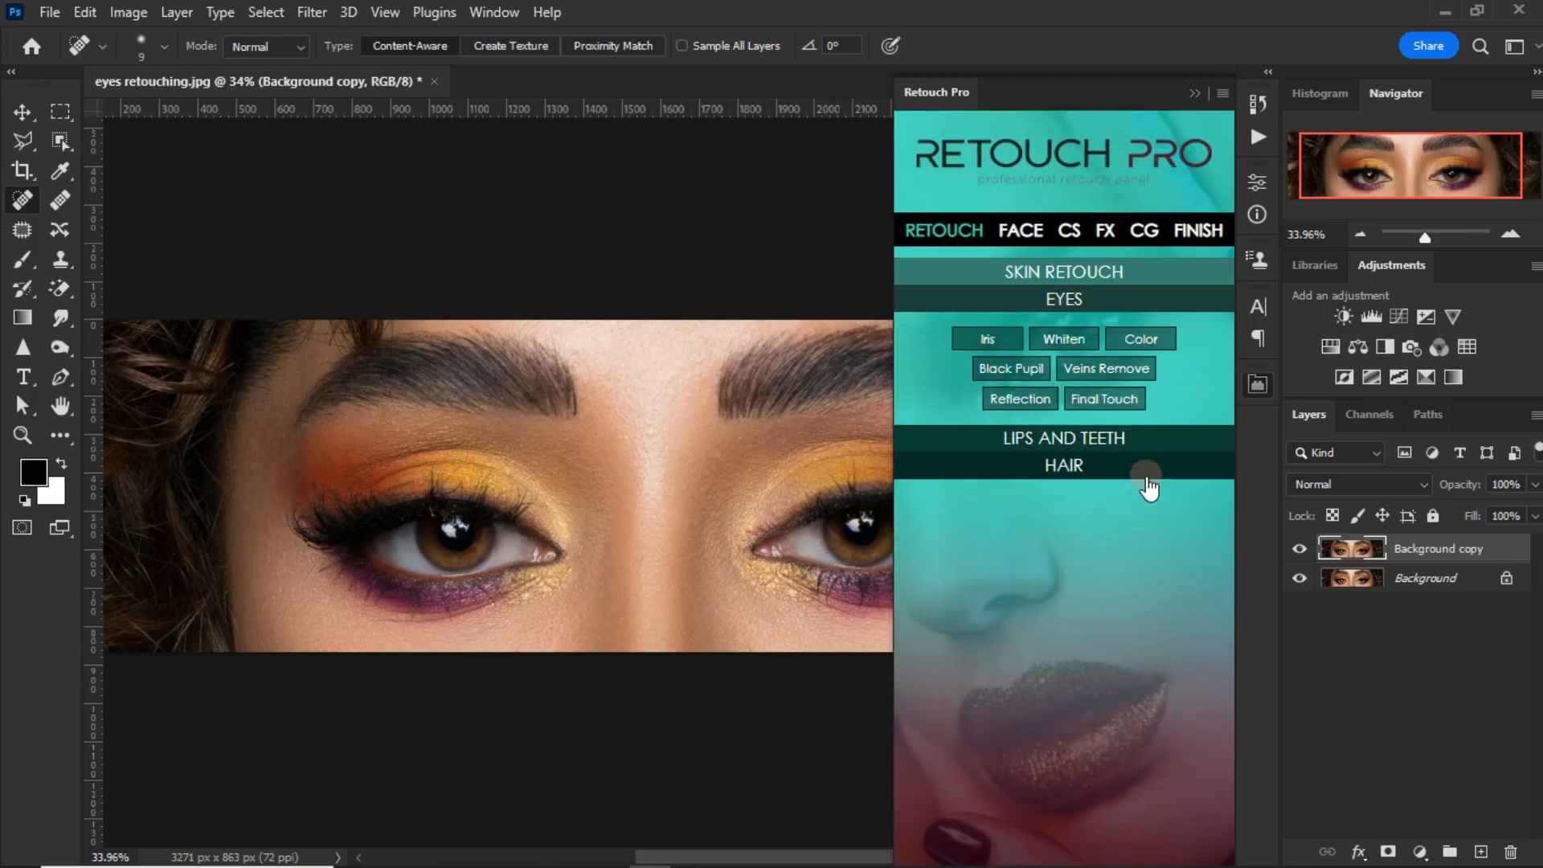
click(993, 344)
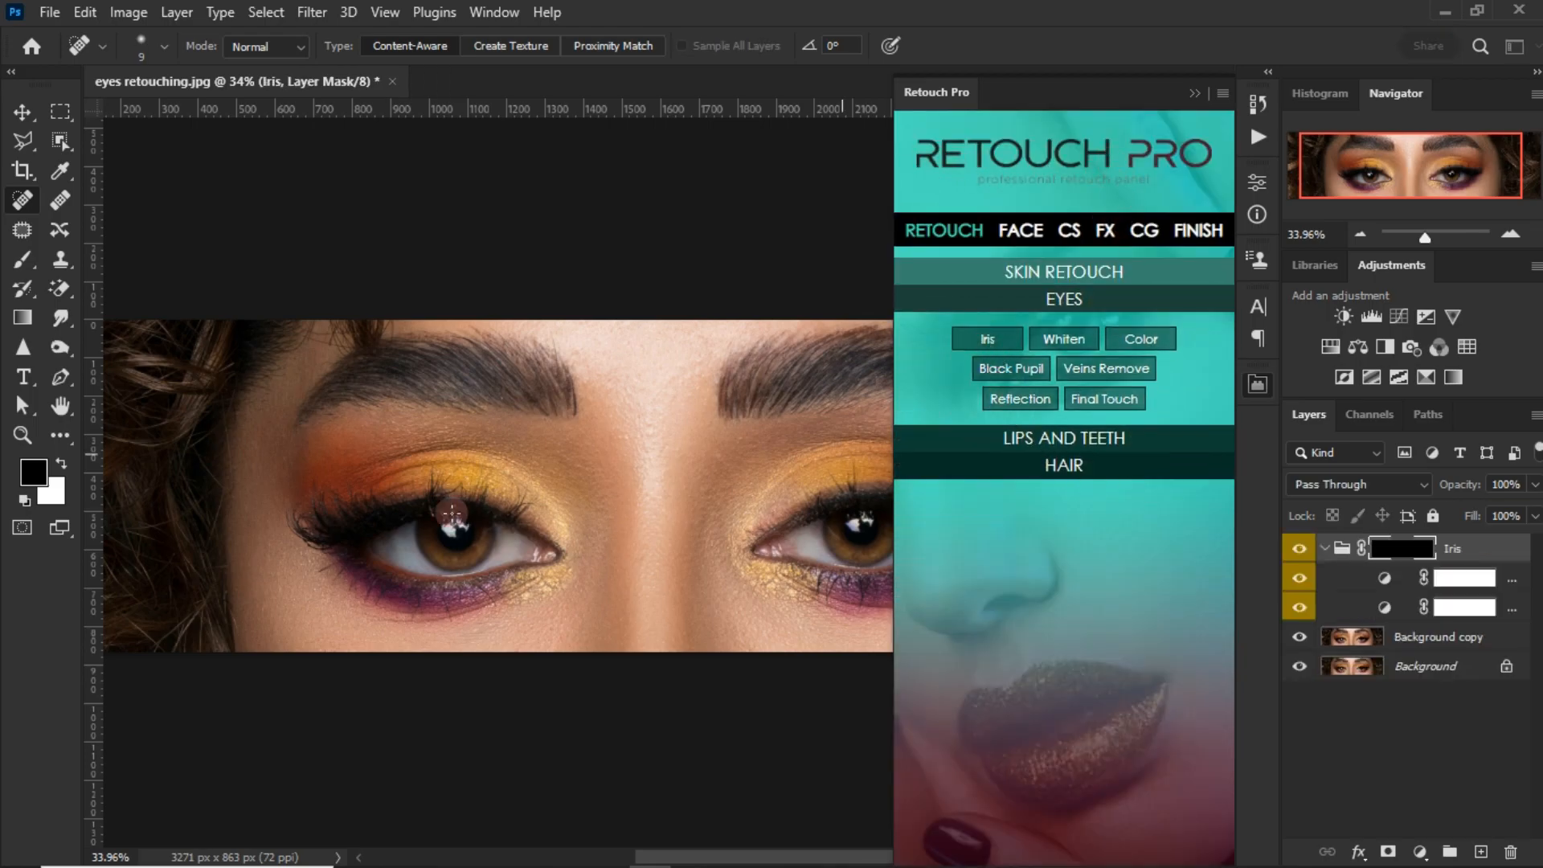
scroll(419, 560, up, 6)
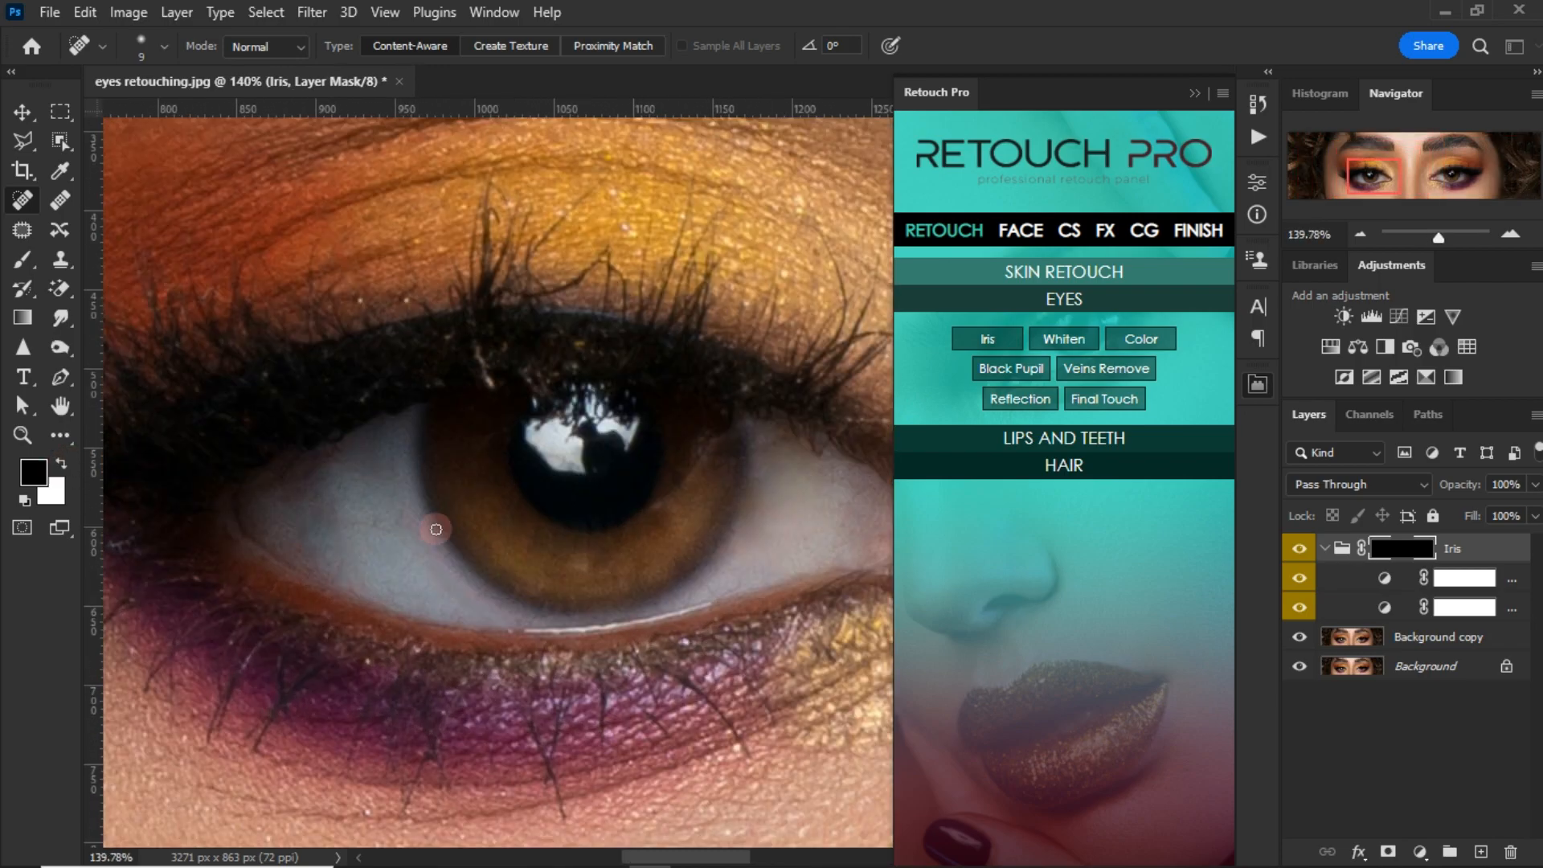
click(1324, 549)
Step: Switch to the Brush tool with white as the foreground colour and choose a soft round tip at 43 px
scroll(456, 453, up, 2)
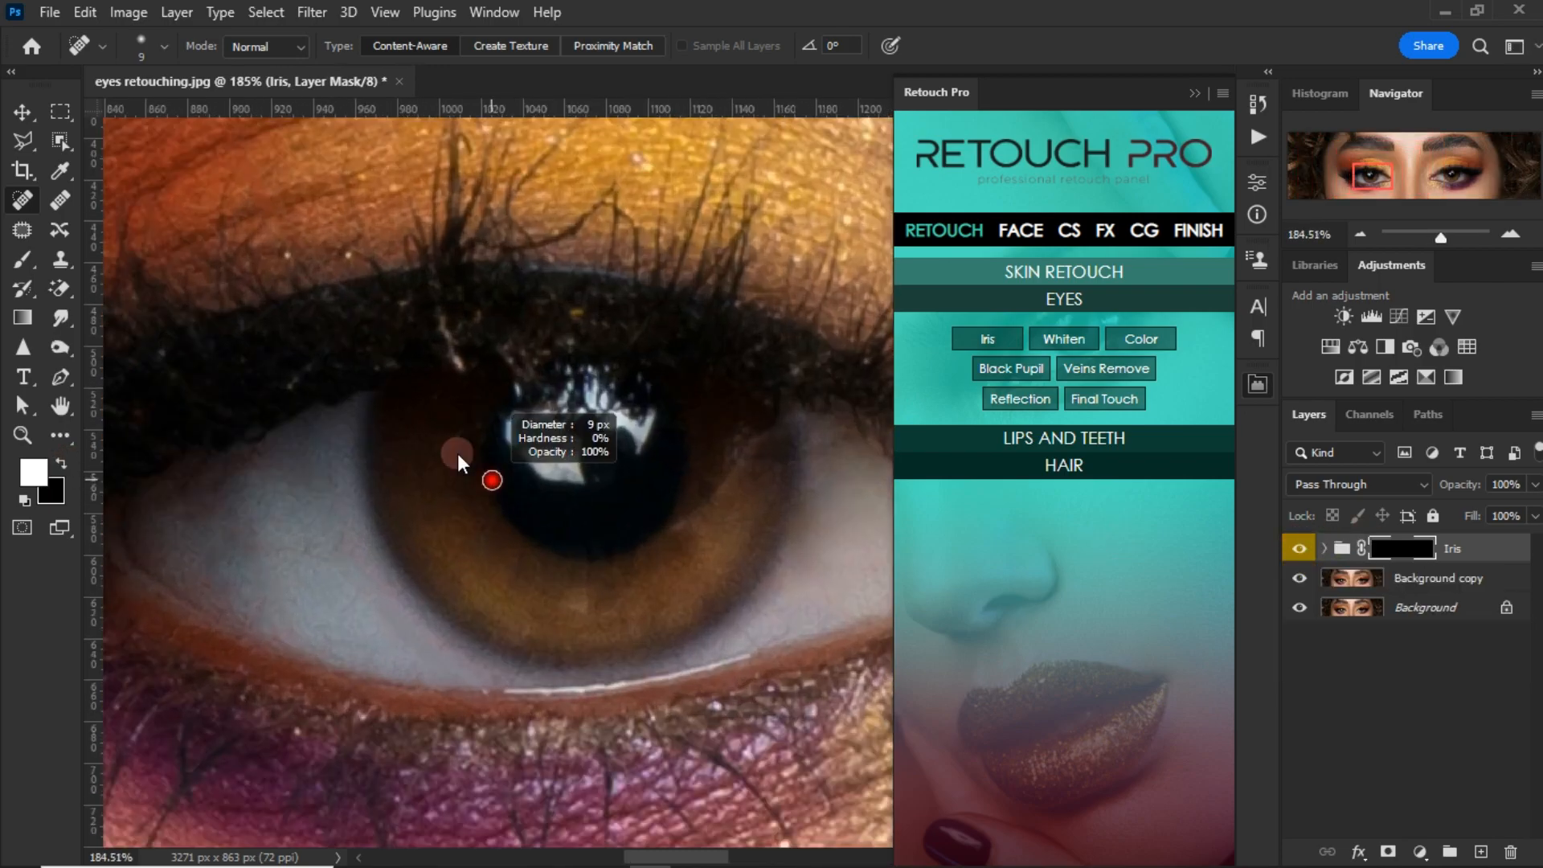
key(b)
scroll(444, 490, up, 2)
alt+right_click(454, 484)
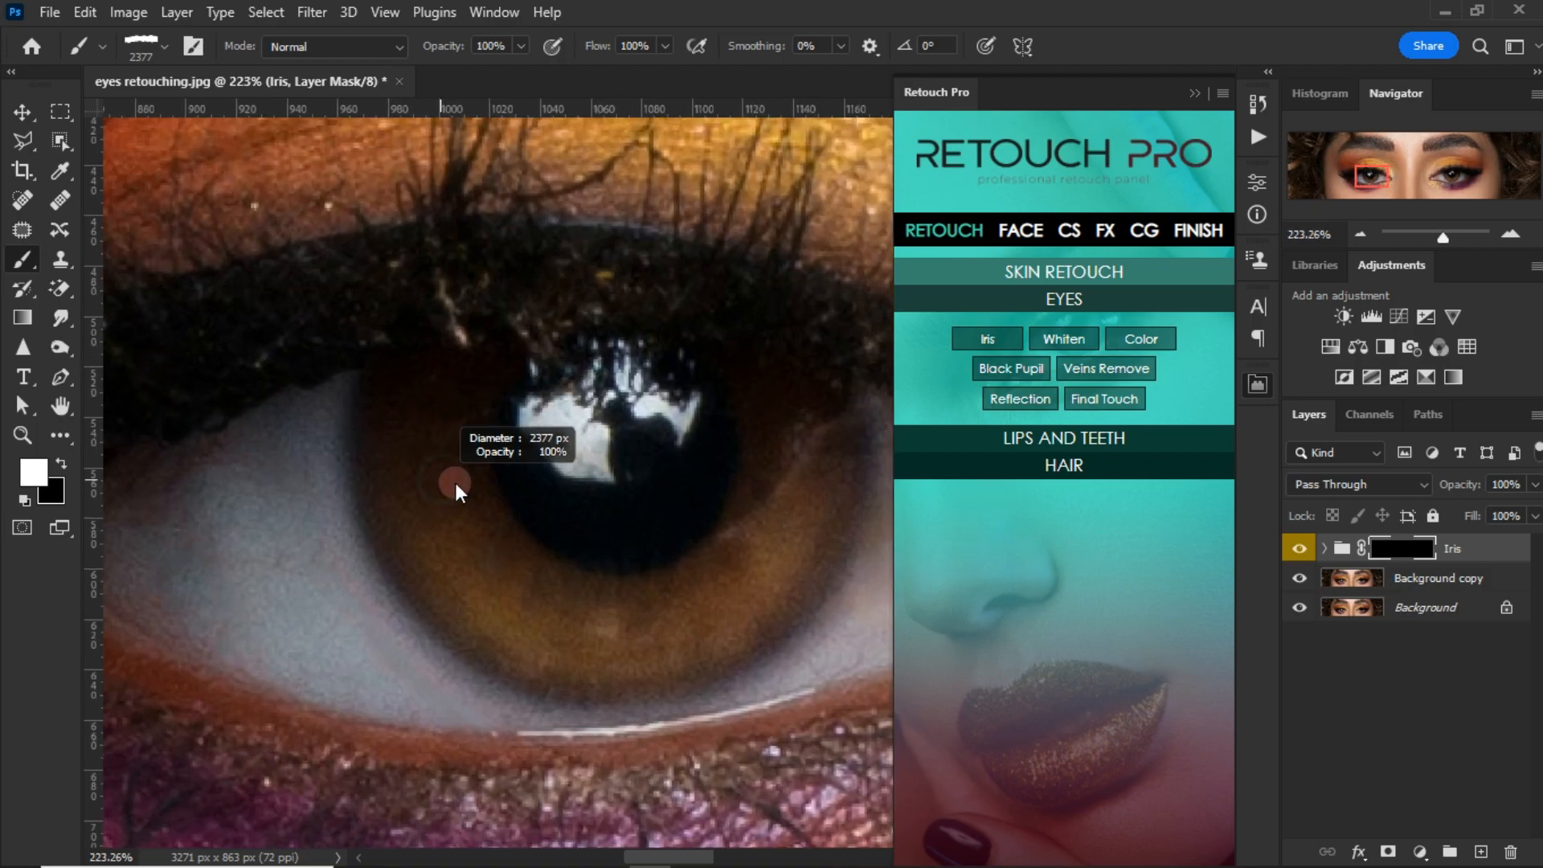
right_click(462, 452)
click(596, 505)
scroll(735, 749, up, 2)
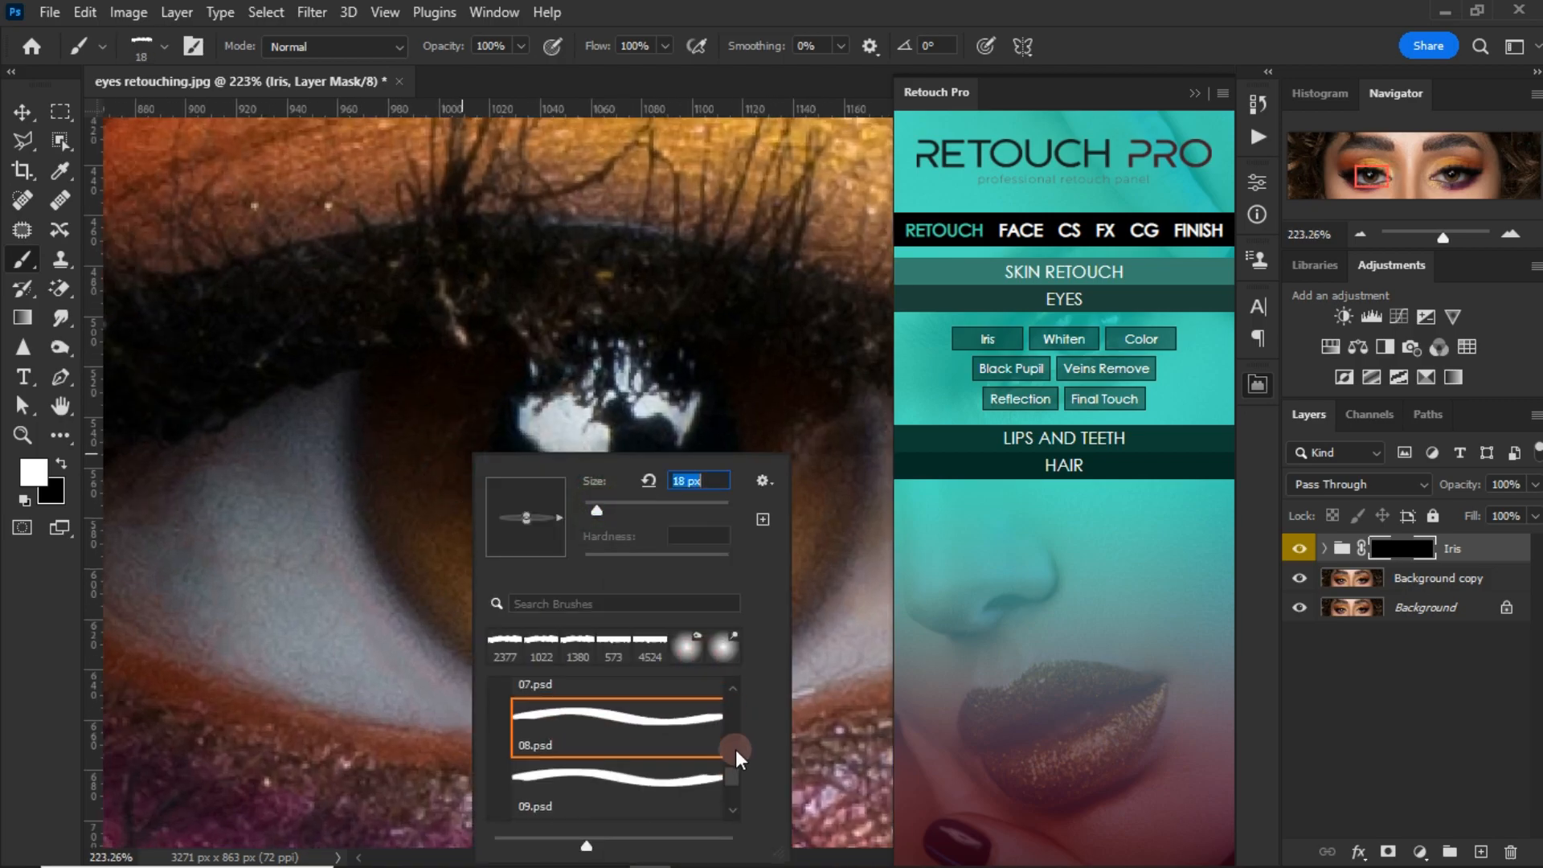
drag(731, 683, 729, 681)
click(497, 695)
click(558, 727)
alt+right_click(407, 425)
Step: Paint both irises in white on the Iris group's mask to reveal the iris enhancement
drag(396, 428, 417, 431)
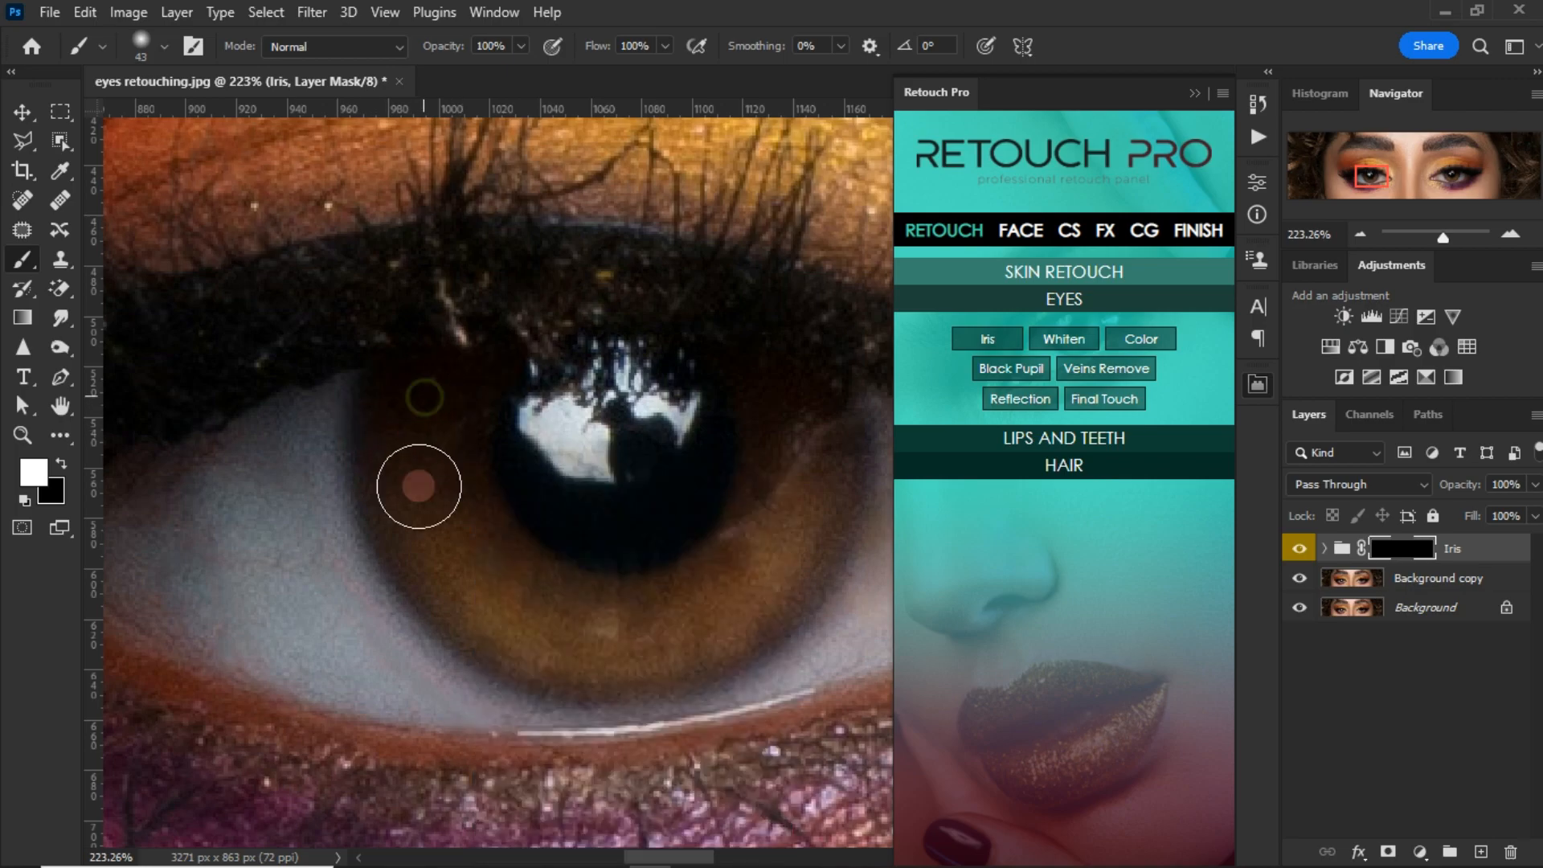
mouse_move(480, 587)
mouse_down()
mouse_move(556, 619)
mouse_move(656, 629)
mouse_move(648, 617)
mouse_move(765, 519)
mouse_move(793, 468)
mouse_move(783, 376)
mouse_move(821, 462)
mouse_move(772, 548)
mouse_move(685, 618)
mouse_move(619, 633)
mouse_move(517, 587)
mouse_move(777, 481)
mouse_up()
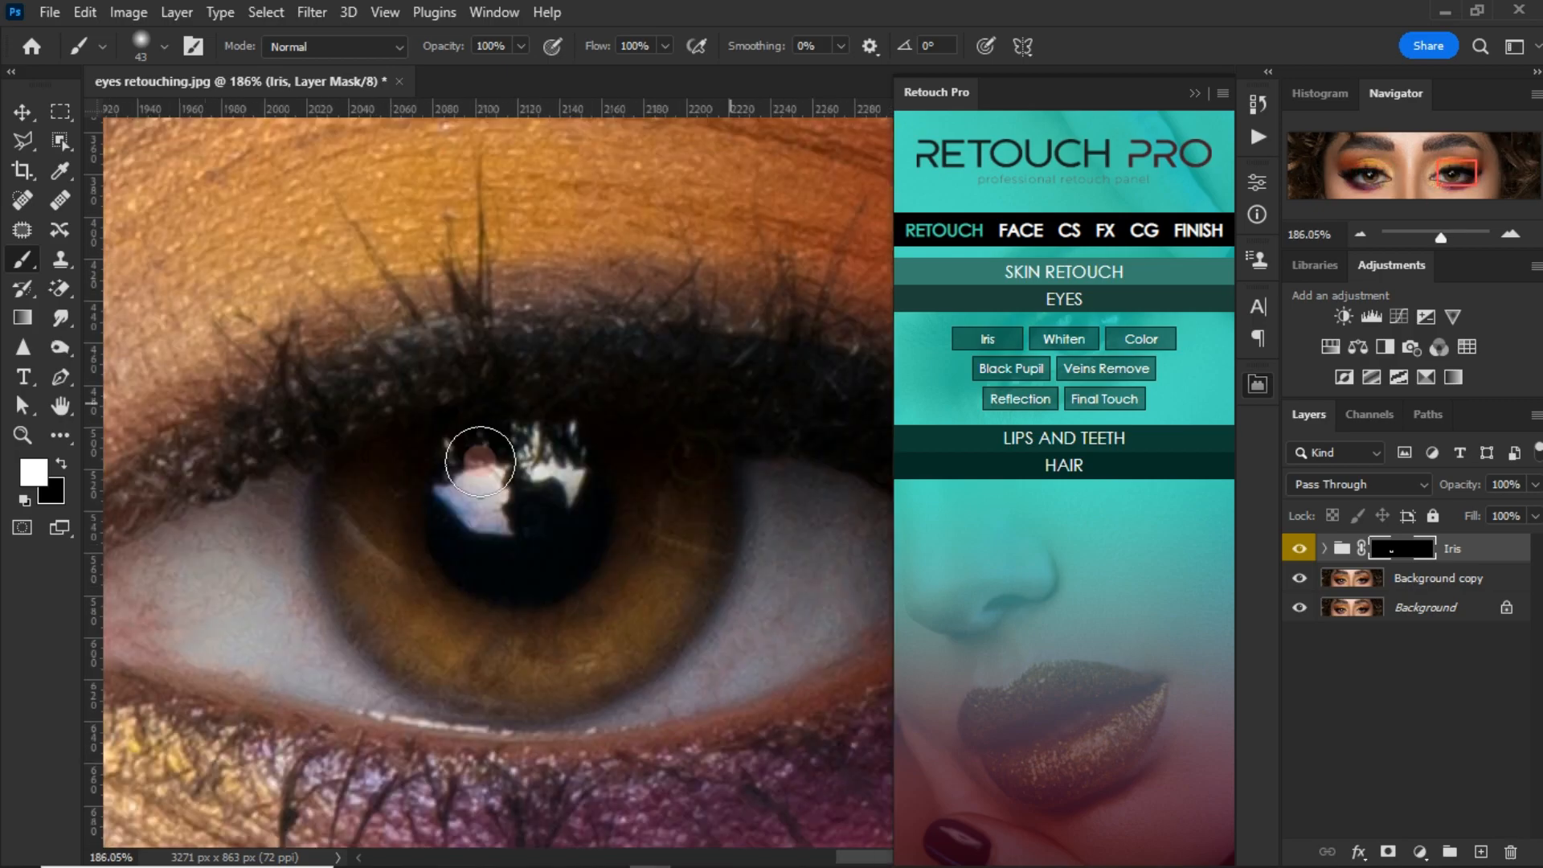
mouse_move(479, 462)
mouse_down()
mouse_move(399, 535)
mouse_move(394, 450)
mouse_move(406, 525)
mouse_move(454, 600)
mouse_move(545, 617)
mouse_move(645, 568)
mouse_move(693, 486)
mouse_move(666, 401)
mouse_move(707, 456)
mouse_move(680, 560)
mouse_move(593, 618)
mouse_move(475, 600)
mouse_move(401, 468)
mouse_move(393, 488)
mouse_move(454, 617)
mouse_move(563, 623)
mouse_up()
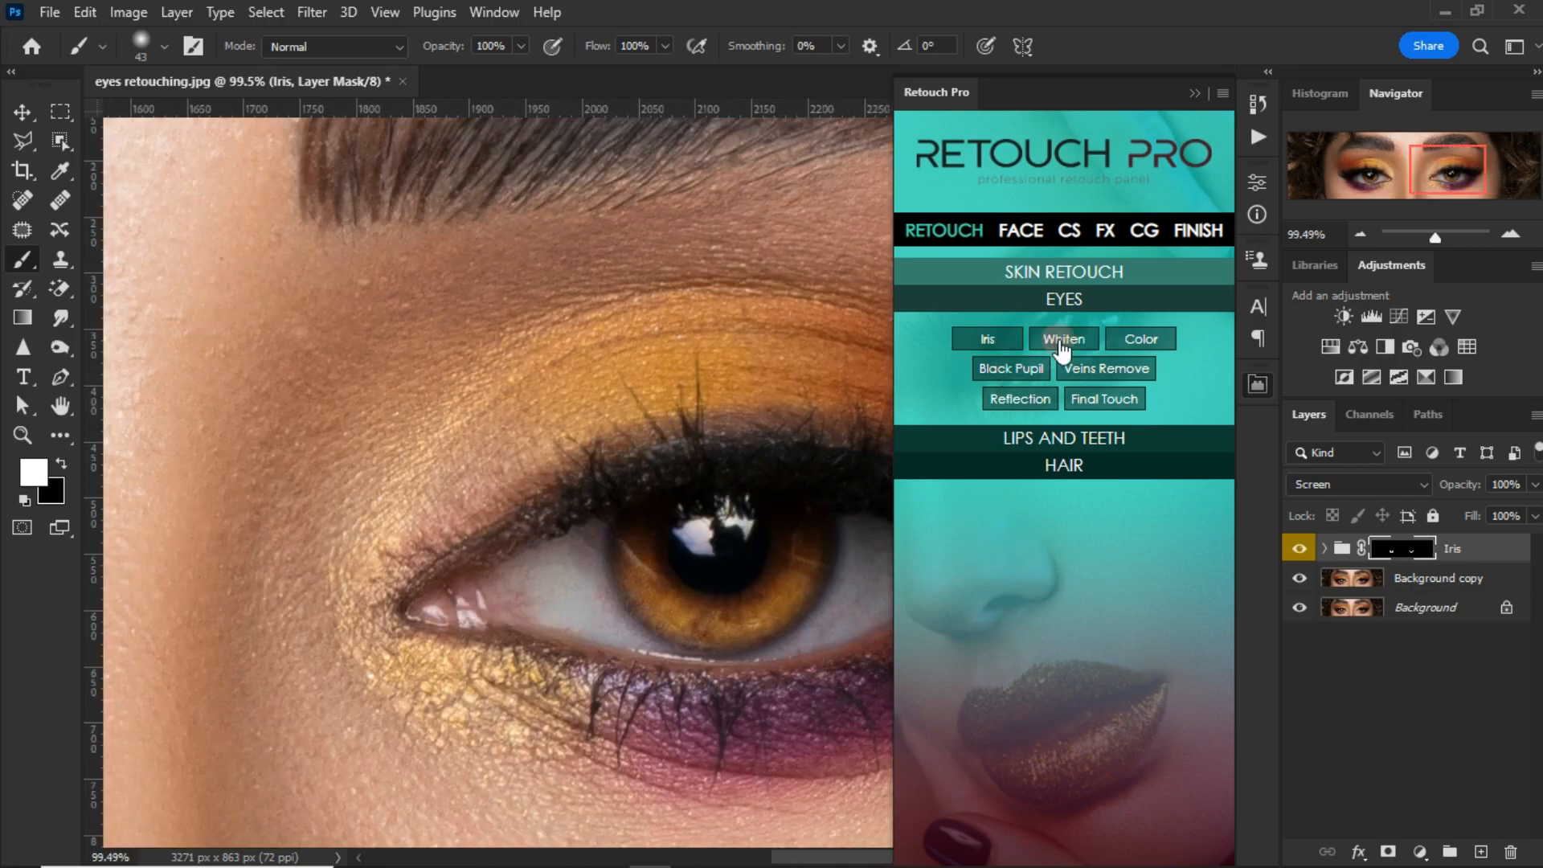
Step: Add the Retouch Pro Whiten effect and paint its mask over the outer white of the right-hand eye
click(1062, 341)
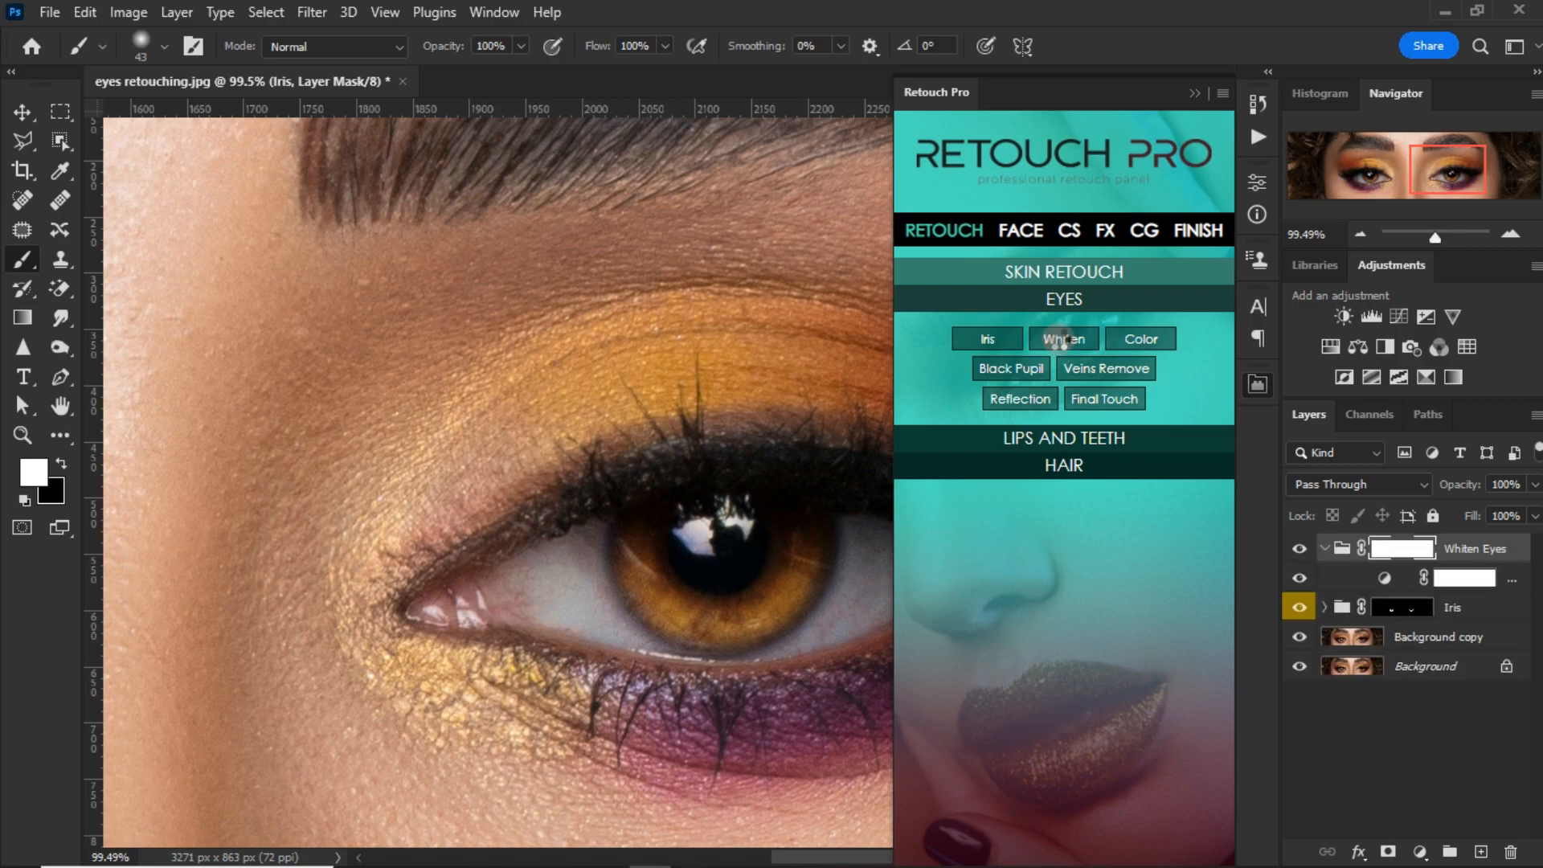
scroll(691, 584, up, 2)
drag(691, 585, 414, 522)
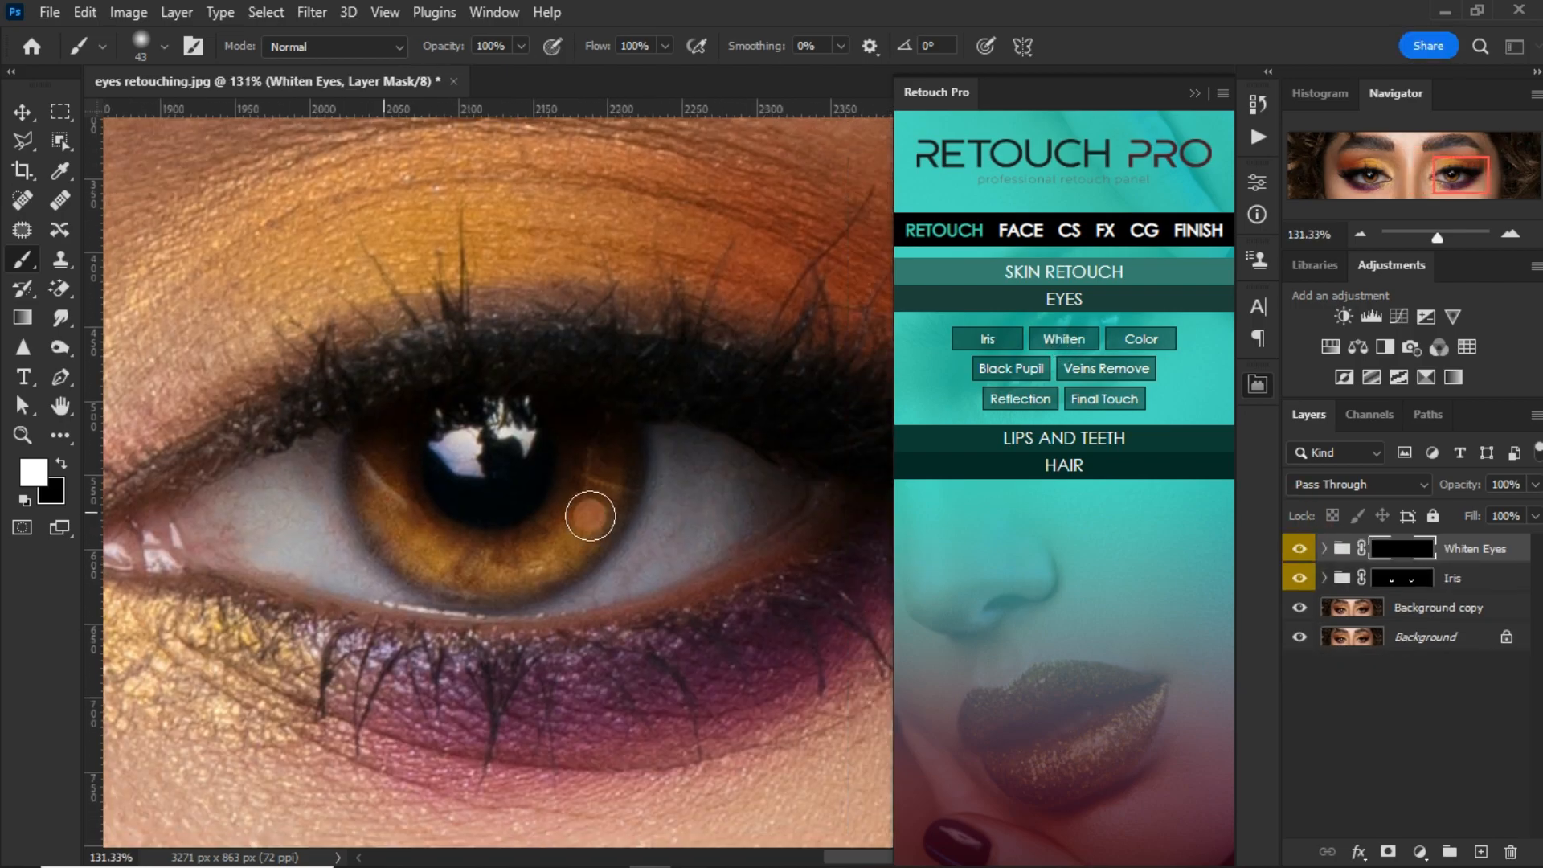
scroll(589, 514, up, 2)
mouse_move(720, 485)
mouse_down()
mouse_move(682, 448)
mouse_move(621, 453)
mouse_up()
mouse_move(676, 446)
mouse_down()
mouse_move(602, 489)
mouse_move(573, 401)
mouse_move(662, 420)
mouse_move(650, 432)
mouse_move(714, 481)
mouse_move(746, 481)
mouse_move(628, 478)
mouse_move(669, 516)
mouse_move(708, 512)
mouse_move(692, 522)
mouse_move(738, 473)
mouse_up()
right_click(658, 447)
mouse_move(600, 534)
mouse_down()
mouse_move(603, 555)
mouse_move(545, 558)
mouse_move(474, 606)
mouse_up()
drag(531, 555, 537, 492)
drag(664, 542, 881, 435)
scroll(689, 508, up, 1)
Step: Paint the Whiten Eyes mask in white over the nose-side white of the right-hand eye, using up to a 25 px brush
mouse_move(686, 493)
mouse_down()
mouse_move(640, 515)
mouse_move(455, 508)
mouse_move(348, 445)
mouse_move(451, 468)
mouse_move(456, 448)
mouse_move(644, 504)
mouse_up()
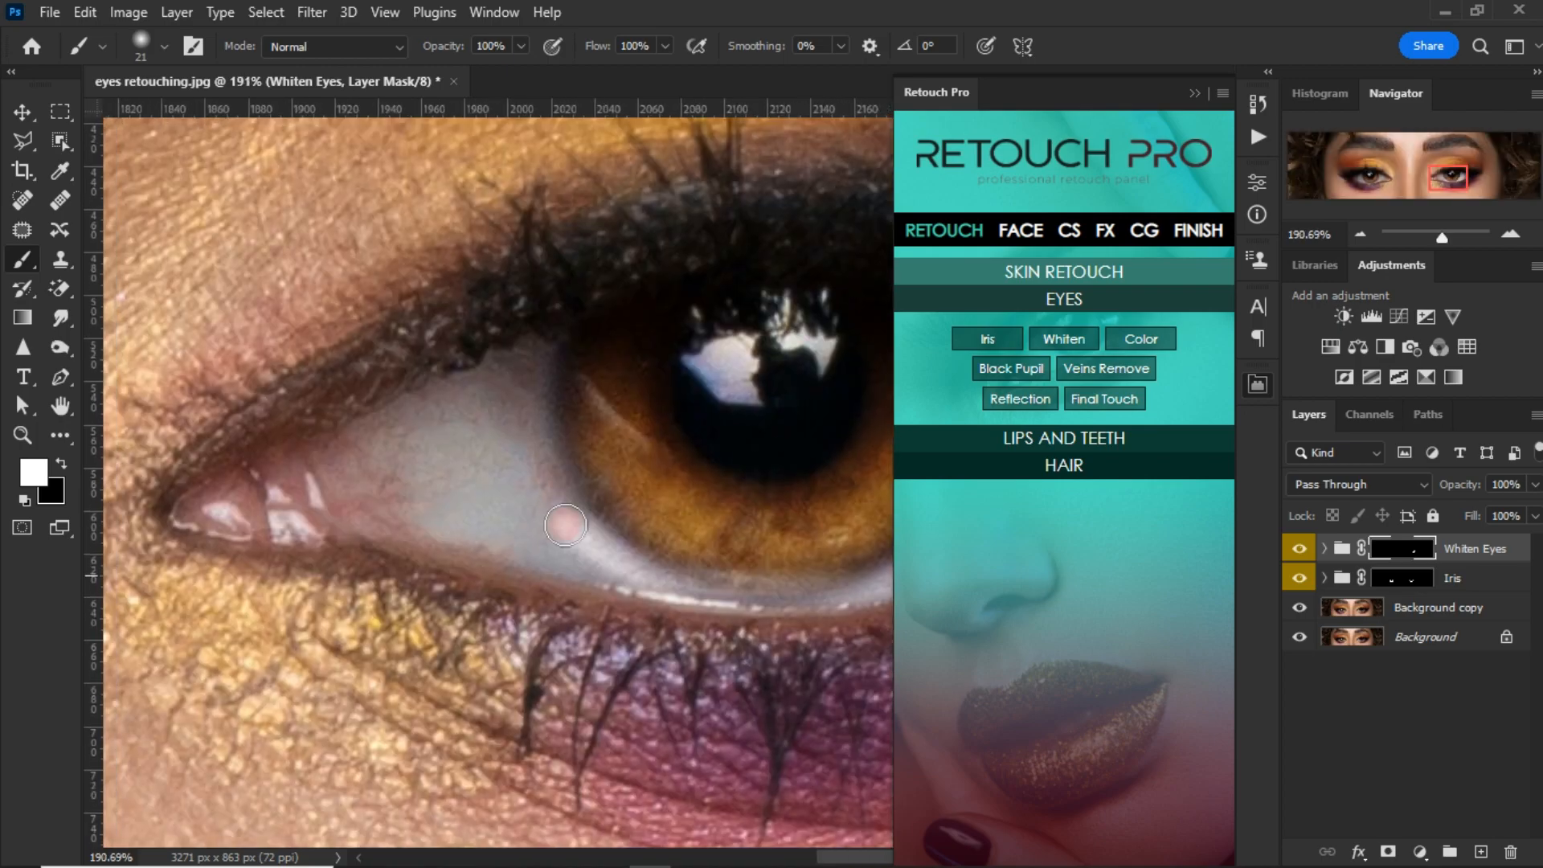
mouse_move(544, 439)
mouse_down()
mouse_move(448, 396)
mouse_move(269, 475)
mouse_move(337, 483)
mouse_move(526, 562)
mouse_move(610, 575)
mouse_move(474, 450)
mouse_move(516, 515)
mouse_move(503, 430)
mouse_up()
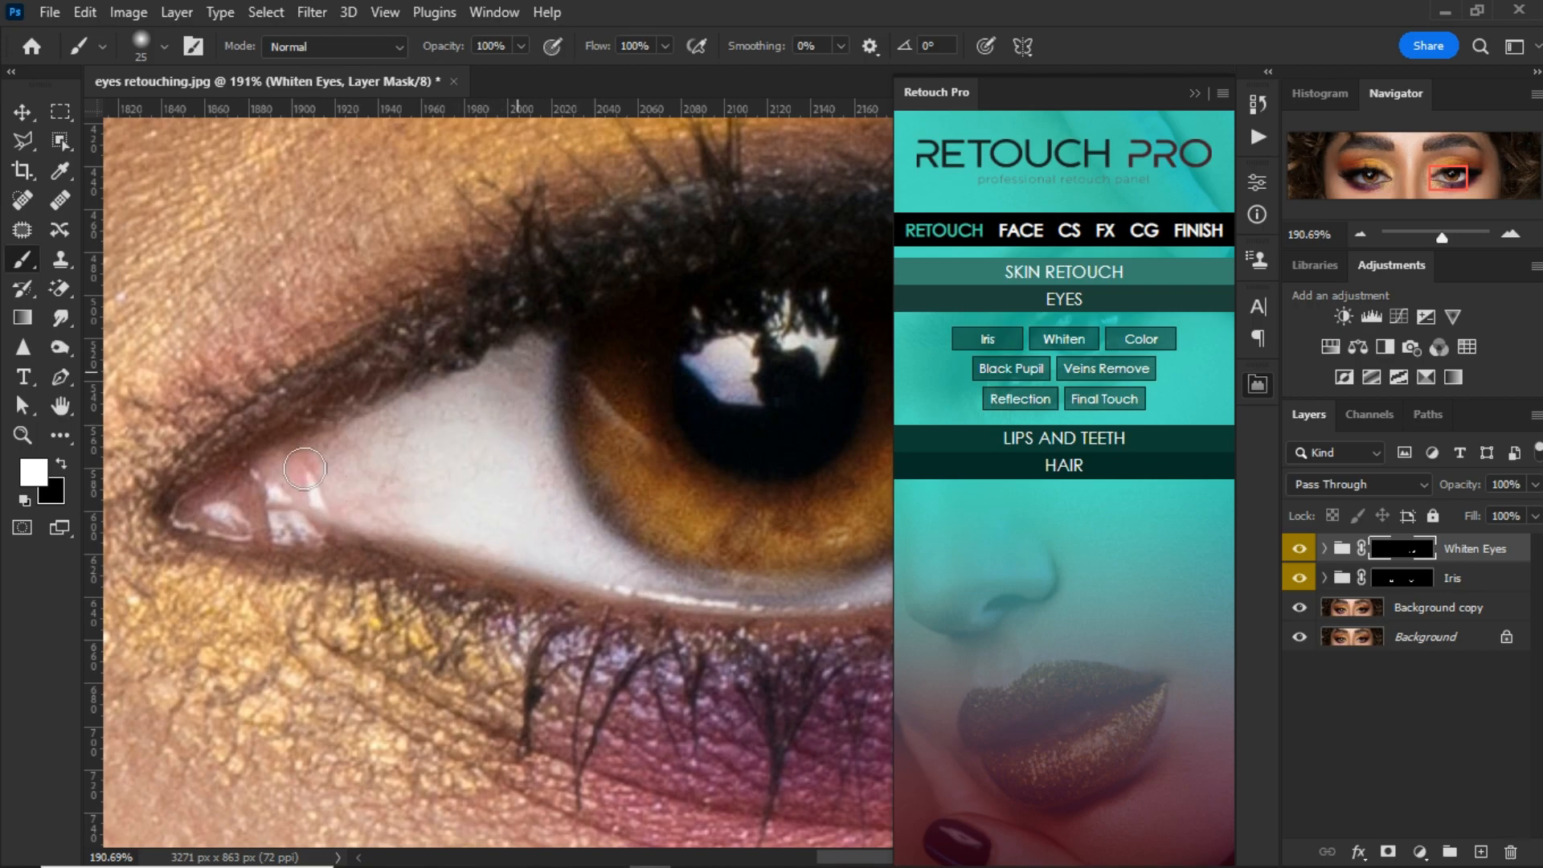
drag(537, 509, 403, 493)
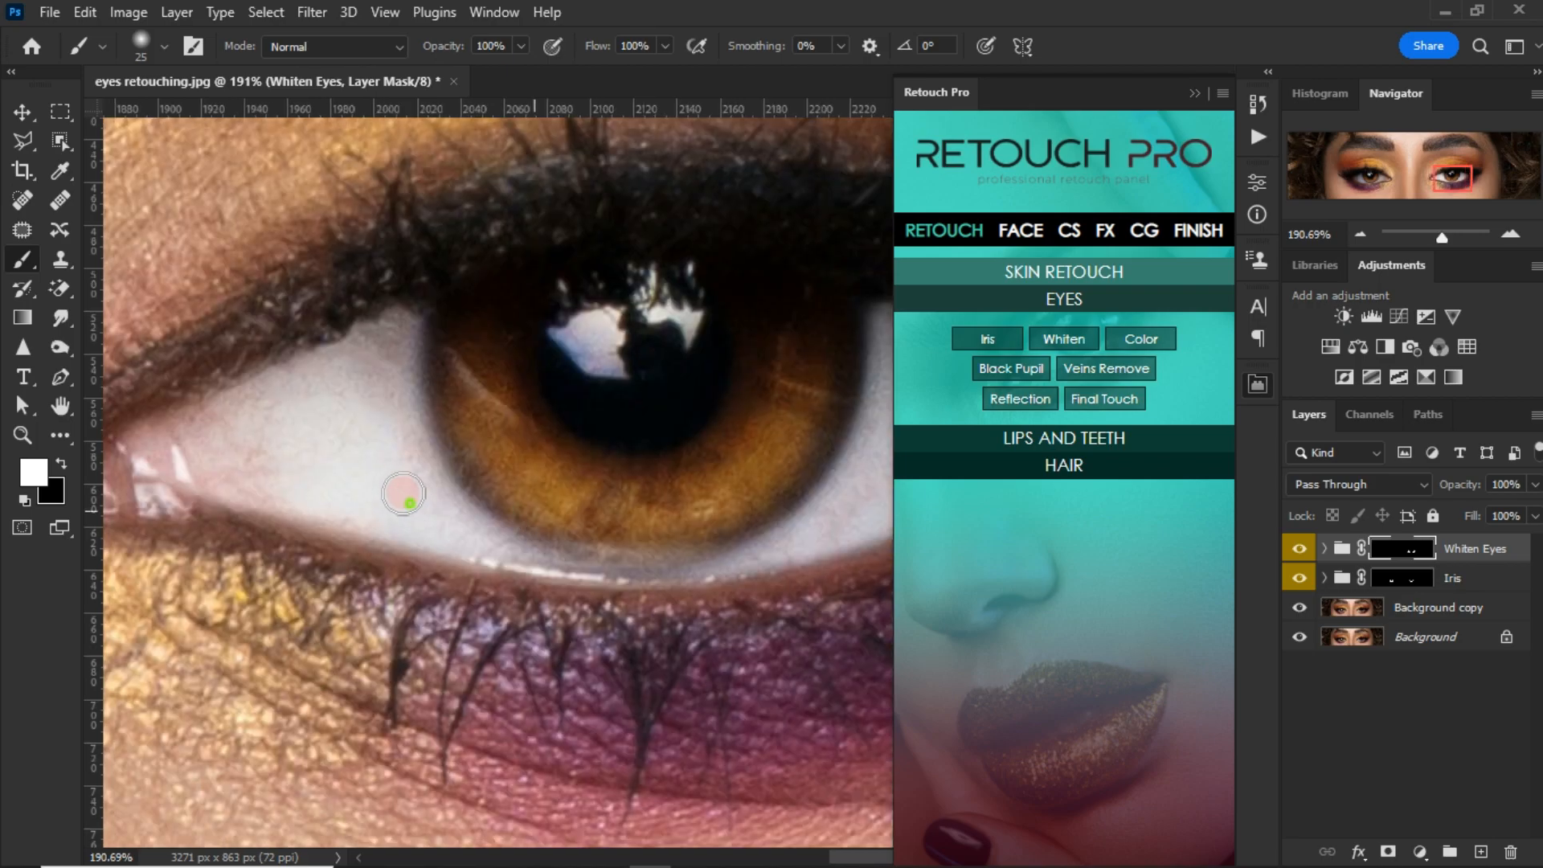
Step: Mask the whitening off the right-hand eye's iris edge and eyelid rims by painting in black with a 29 px brush
key(x)
right_click(551, 374)
key(])
click(555, 378)
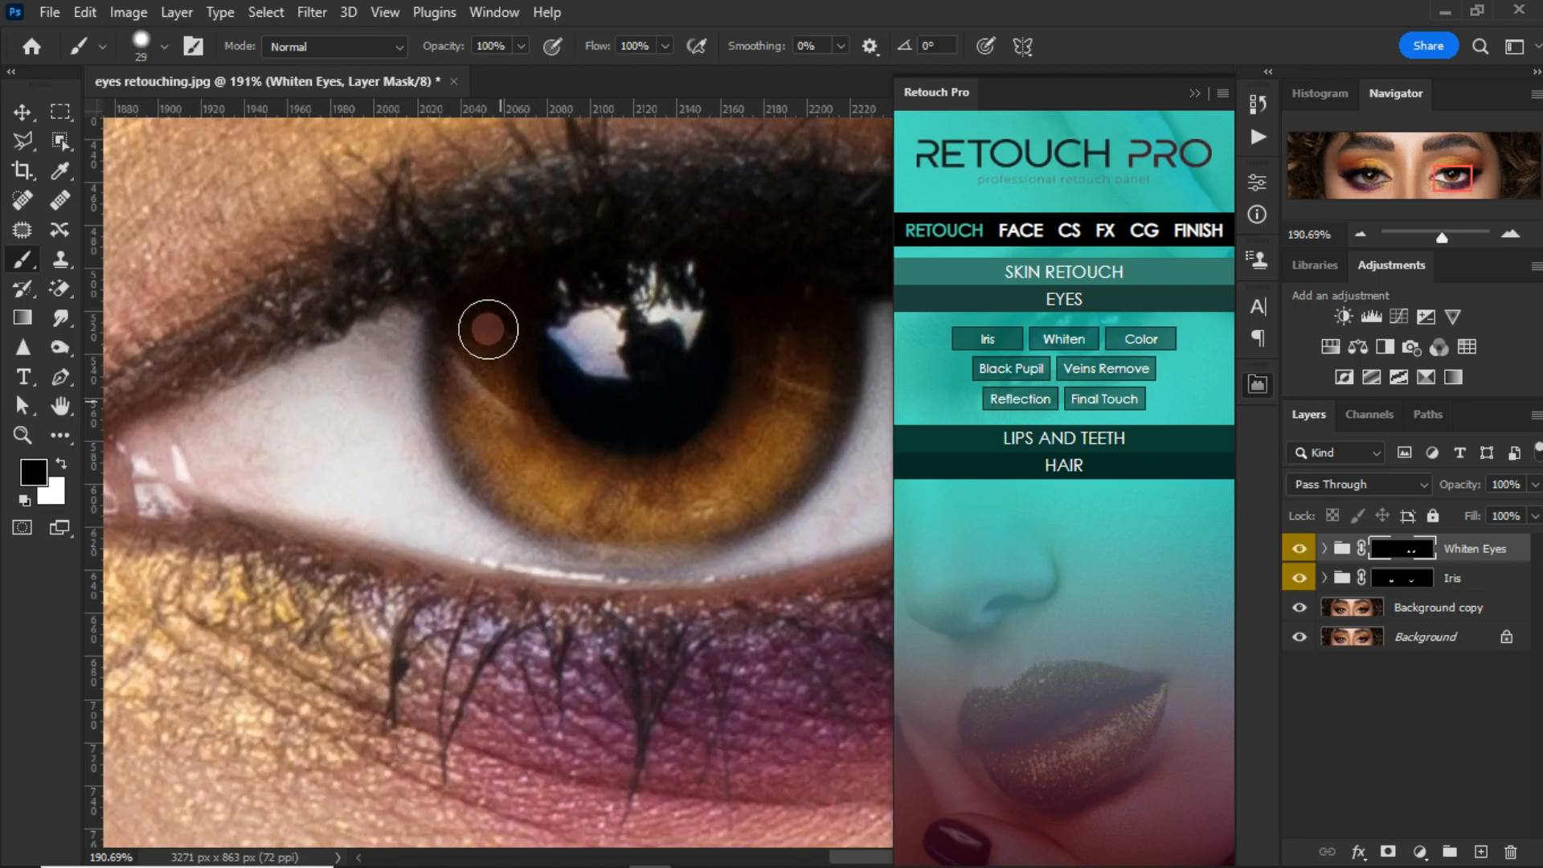
mouse_move(490, 472)
mouse_down()
mouse_move(592, 523)
mouse_move(744, 492)
mouse_move(602, 521)
mouse_up()
mouse_move(769, 466)
mouse_down()
mouse_move(833, 354)
mouse_move(771, 493)
mouse_move(651, 529)
mouse_up()
drag(482, 326, 398, 286)
mouse_move(498, 539)
mouse_down()
mouse_move(714, 505)
mouse_move(430, 564)
mouse_move(472, 539)
mouse_up()
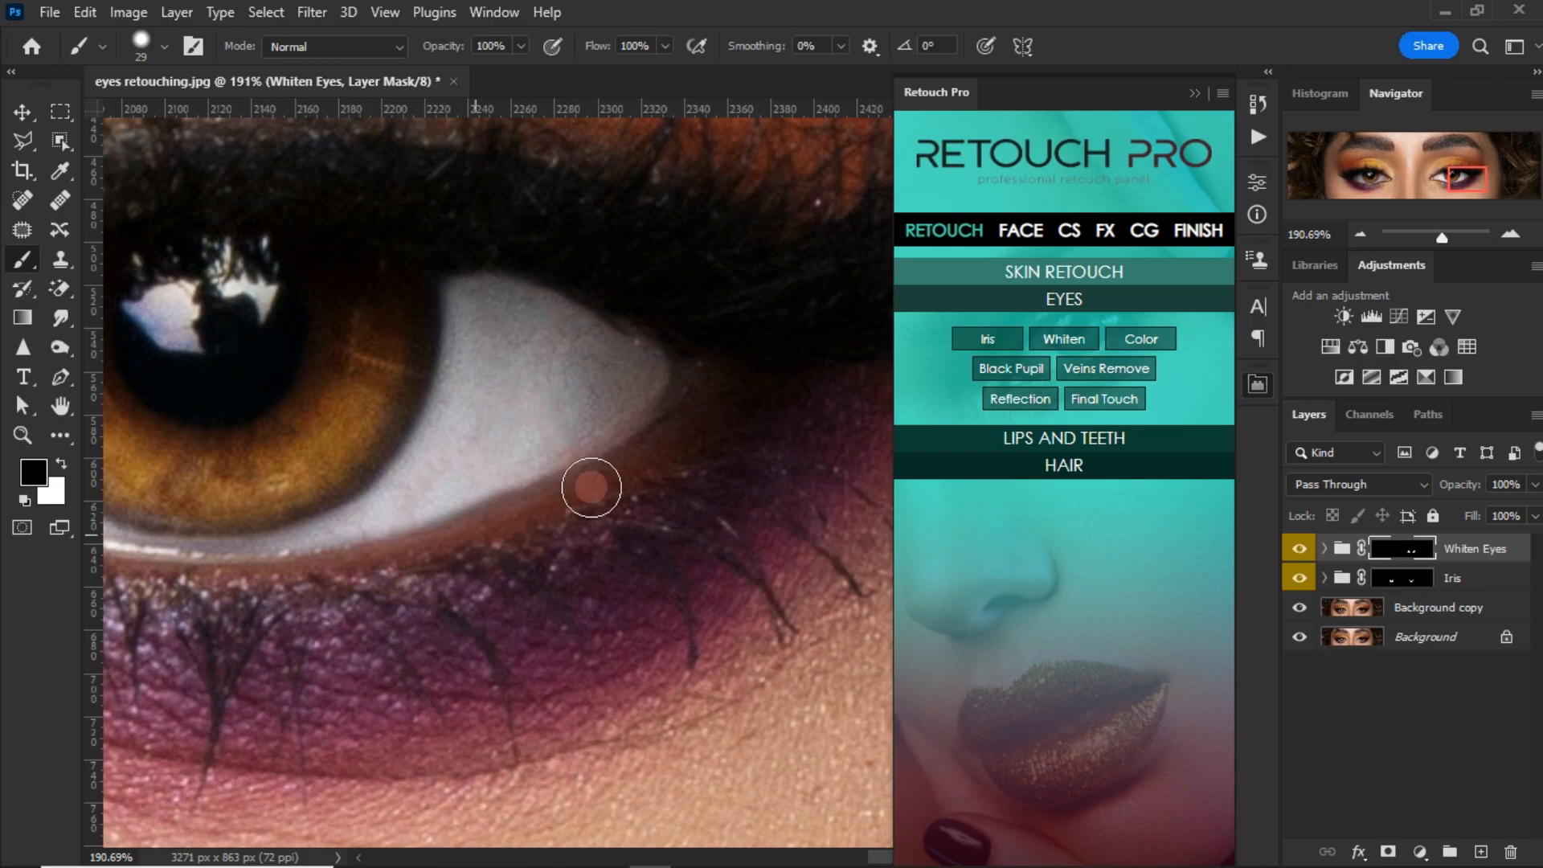
drag(785, 464, 874, 617)
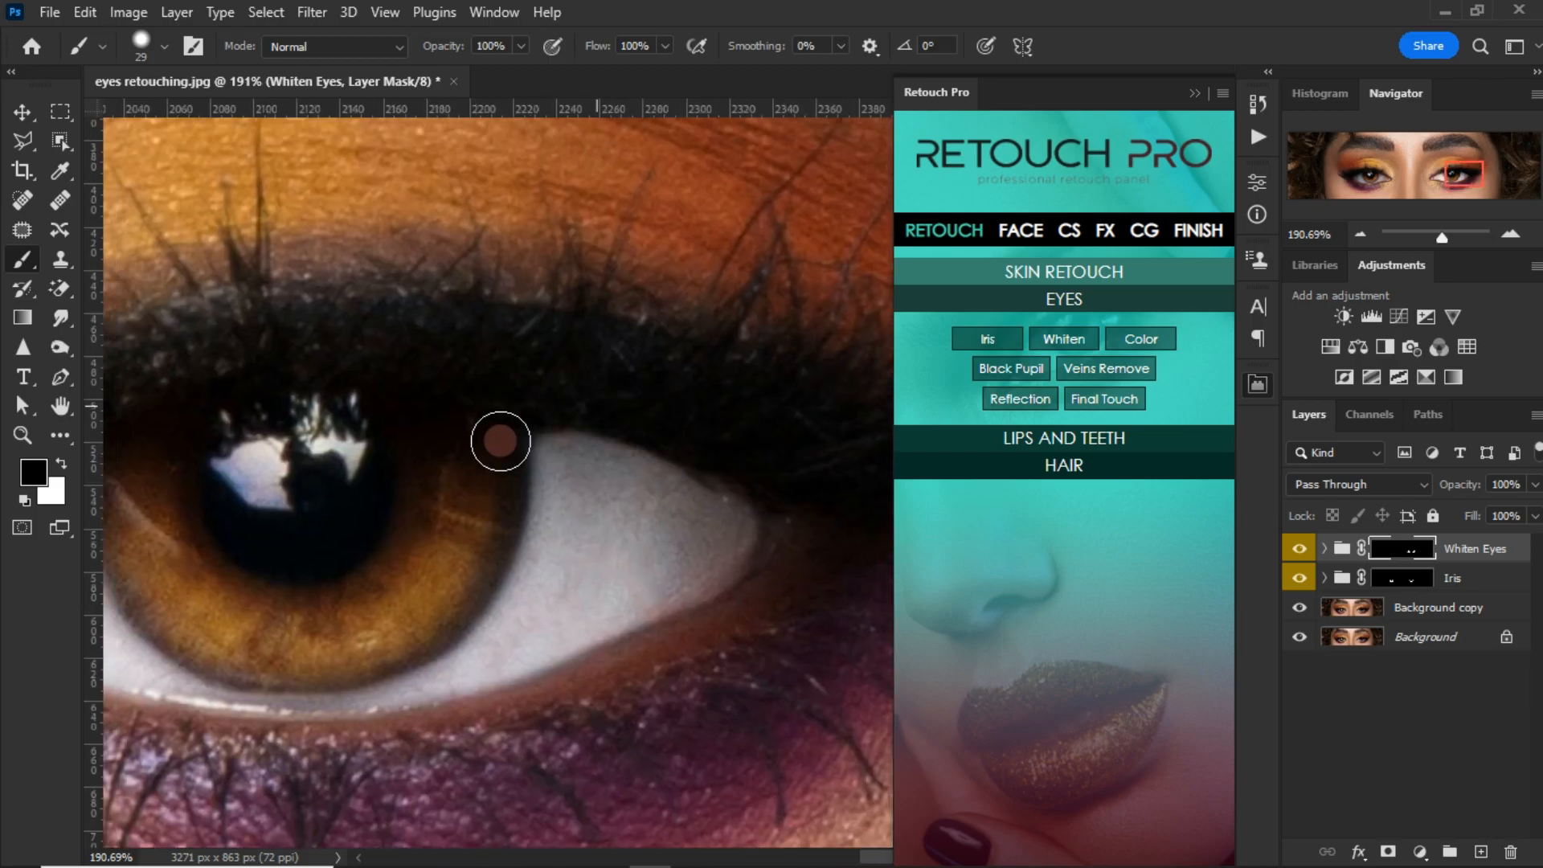
drag(388, 615, 654, 568)
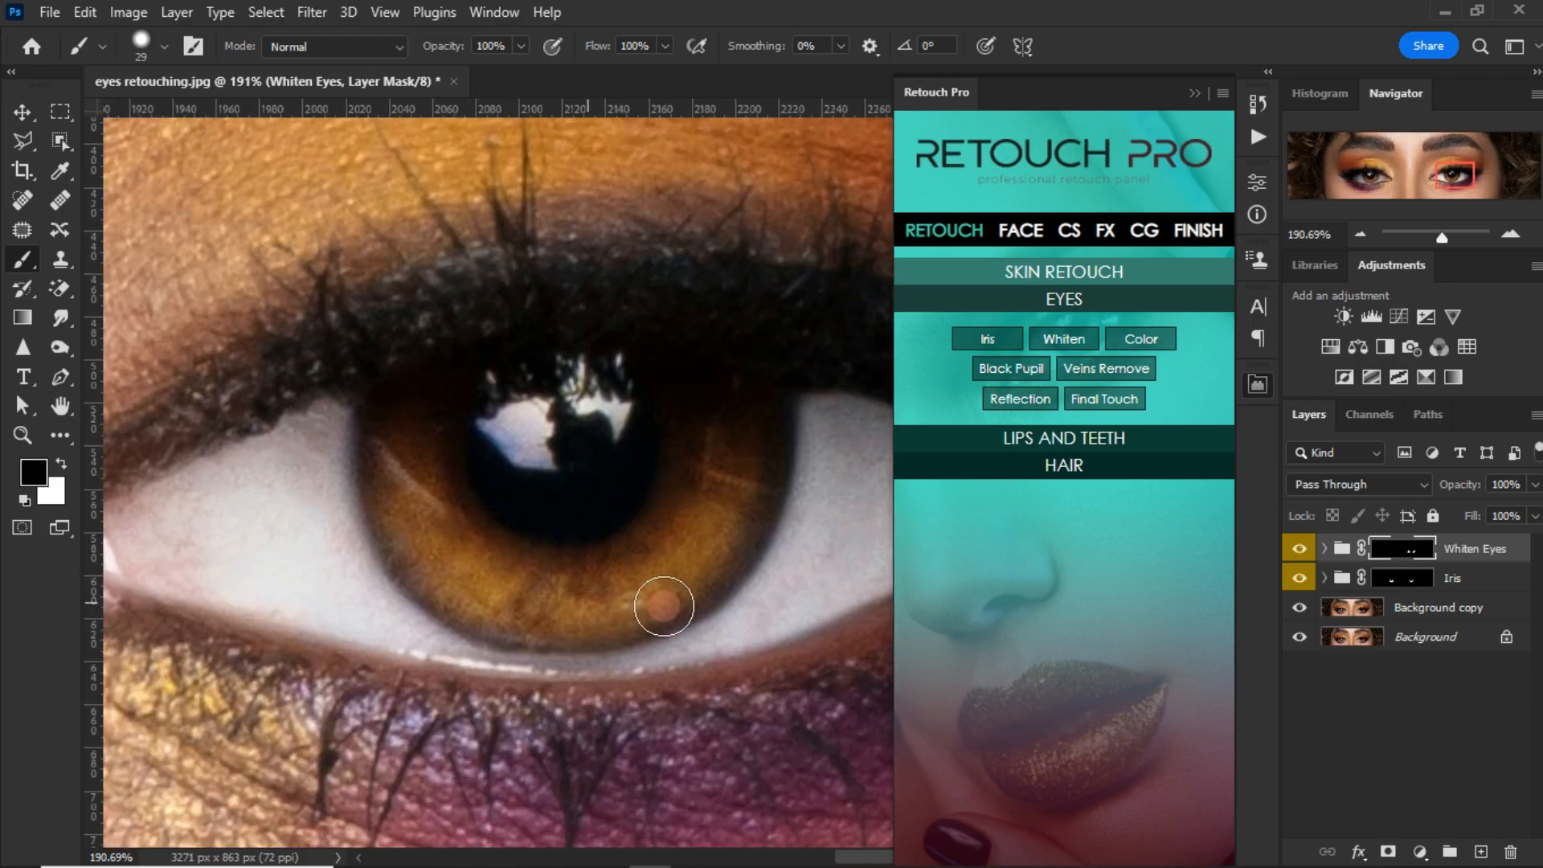
Step: Switch back to white and paint the Whiten Eyes mask over the outer white of the left-hand eye
scroll(408, 469, down, 1)
drag(293, 485, 654, 410)
click(1381, 185)
key(x)
drag(314, 492, 440, 472)
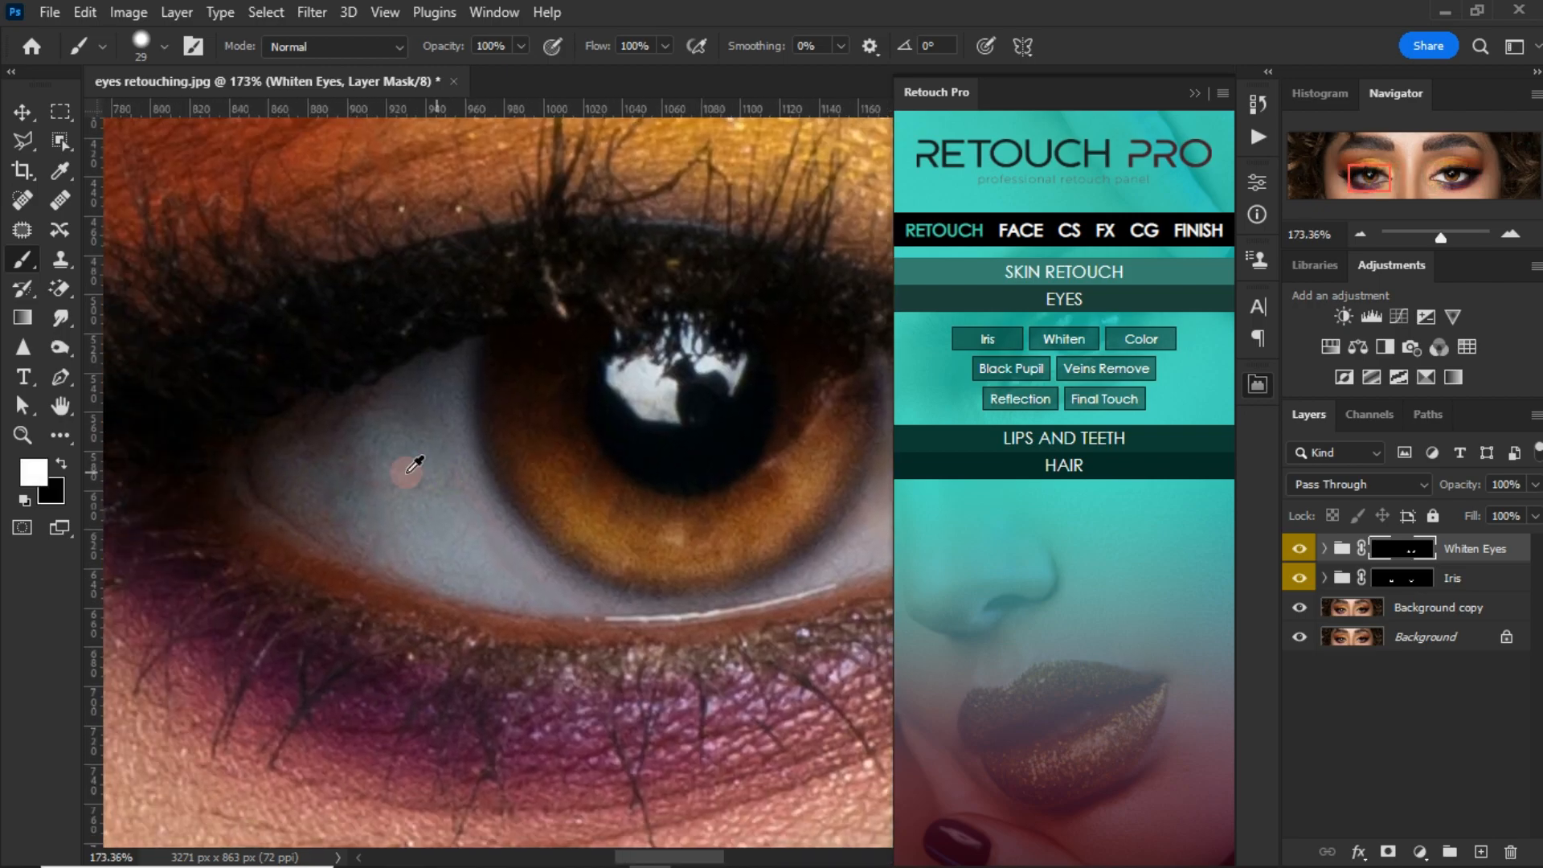
scroll(413, 450, up, 1)
key([)
mouse_move(431, 396)
mouse_down()
mouse_move(417, 357)
mouse_move(297, 407)
mouse_move(231, 461)
mouse_move(351, 465)
mouse_move(365, 482)
mouse_move(289, 413)
mouse_move(386, 551)
mouse_move(412, 436)
mouse_move(448, 386)
mouse_move(482, 554)
mouse_move(534, 593)
mouse_move(518, 558)
mouse_move(406, 569)
mouse_move(400, 507)
mouse_up()
right_click(363, 460)
click(300, 472)
key(])
key(])
key(])
Step: Extend the whitening along the lower and nose-side white of the left-hand eye with a 29 px brush
mouse_move(572, 599)
mouse_down()
mouse_move(451, 556)
mouse_move(510, 580)
mouse_move(454, 530)
mouse_up()
drag(626, 572, 389, 541)
mouse_move(354, 534)
mouse_down()
mouse_move(558, 523)
mouse_move(785, 452)
mouse_up()
drag(620, 482, 452, 514)
mouse_move(713, 458)
mouse_down()
mouse_move(731, 424)
mouse_move(647, 388)
mouse_move(667, 412)
mouse_move(589, 334)
mouse_move(534, 389)
mouse_move(527, 343)
mouse_move(423, 531)
mouse_up()
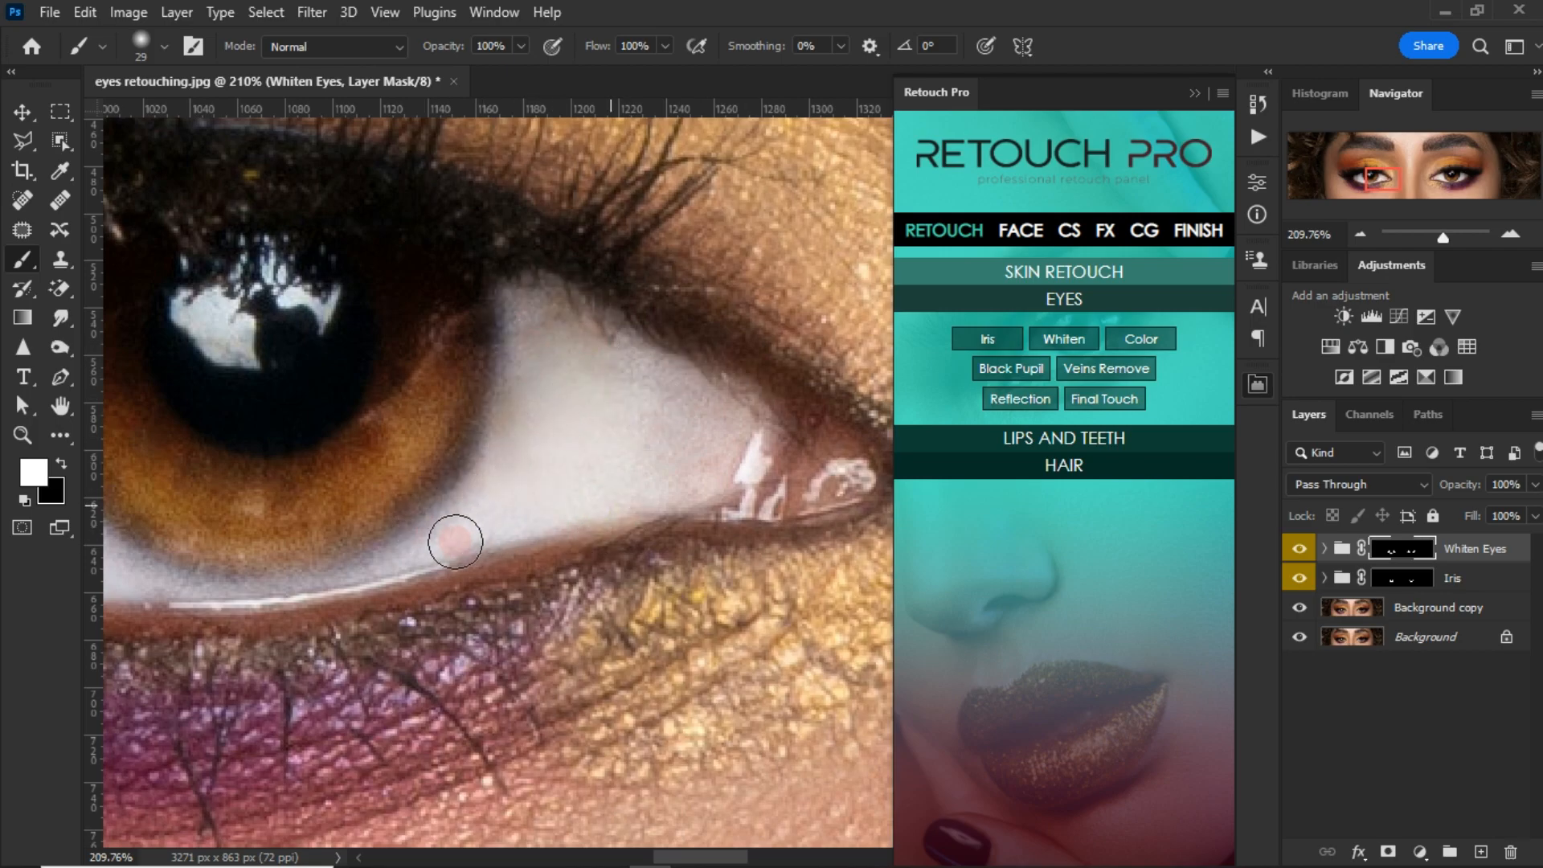
Step: Mask the whitening off the left-hand eye's iris edge and eyelid rims by painting in black with a 29 px brush
scroll(610, 498, down, 3)
key(x)
right_click(474, 454)
click(694, 564)
click(472, 405)
mouse_move(472, 405)
mouse_down()
mouse_move(503, 335)
mouse_move(460, 483)
mouse_move(661, 474)
mouse_up()
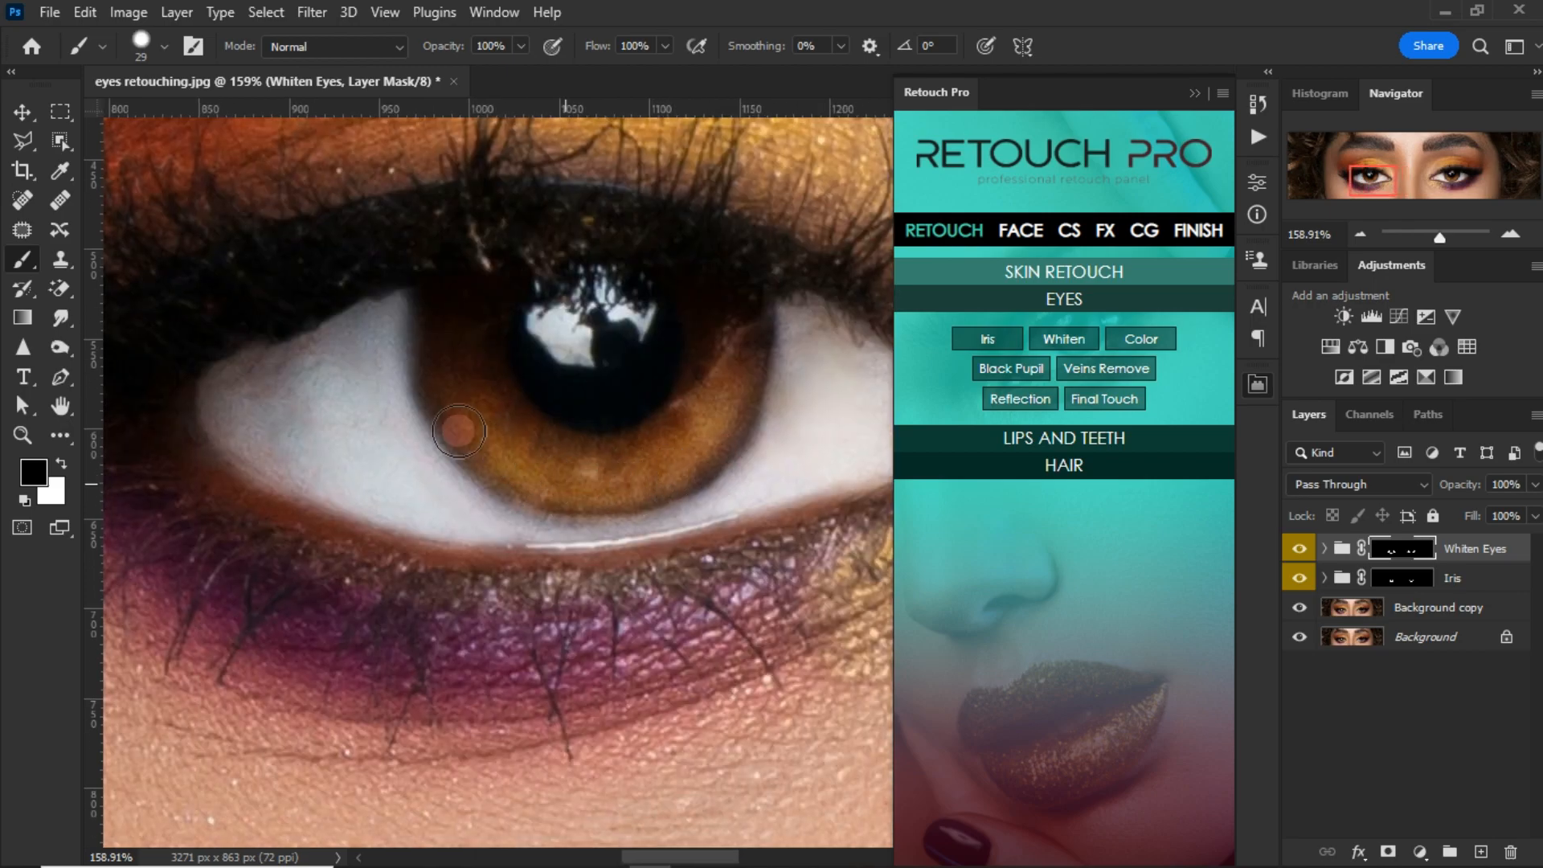
mouse_move(441, 279)
mouse_down()
mouse_move(430, 345)
mouse_move(485, 449)
mouse_up()
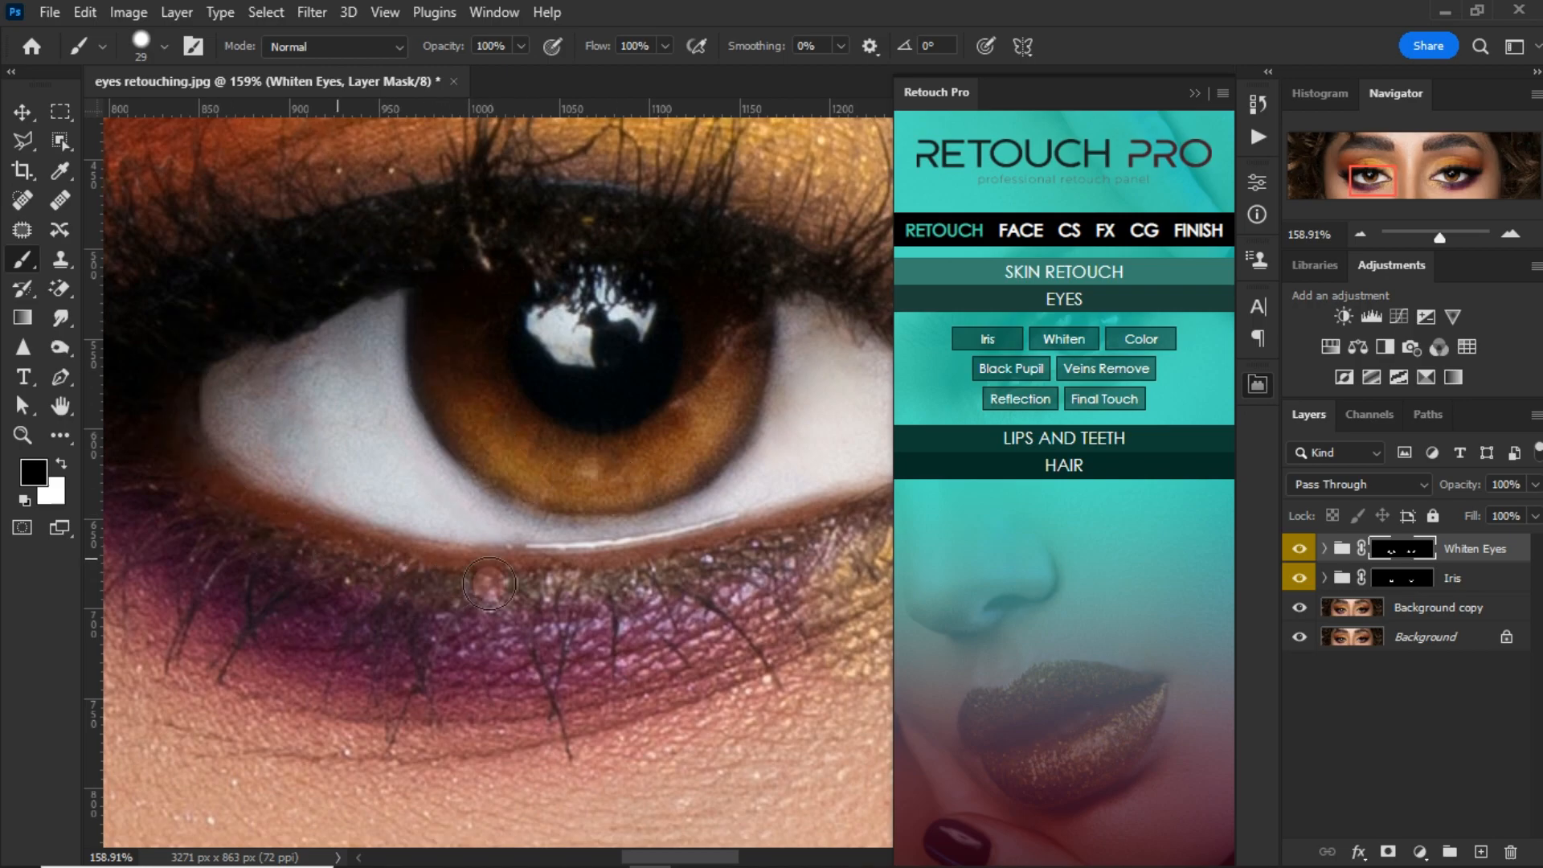
scroll(530, 522, right, 3)
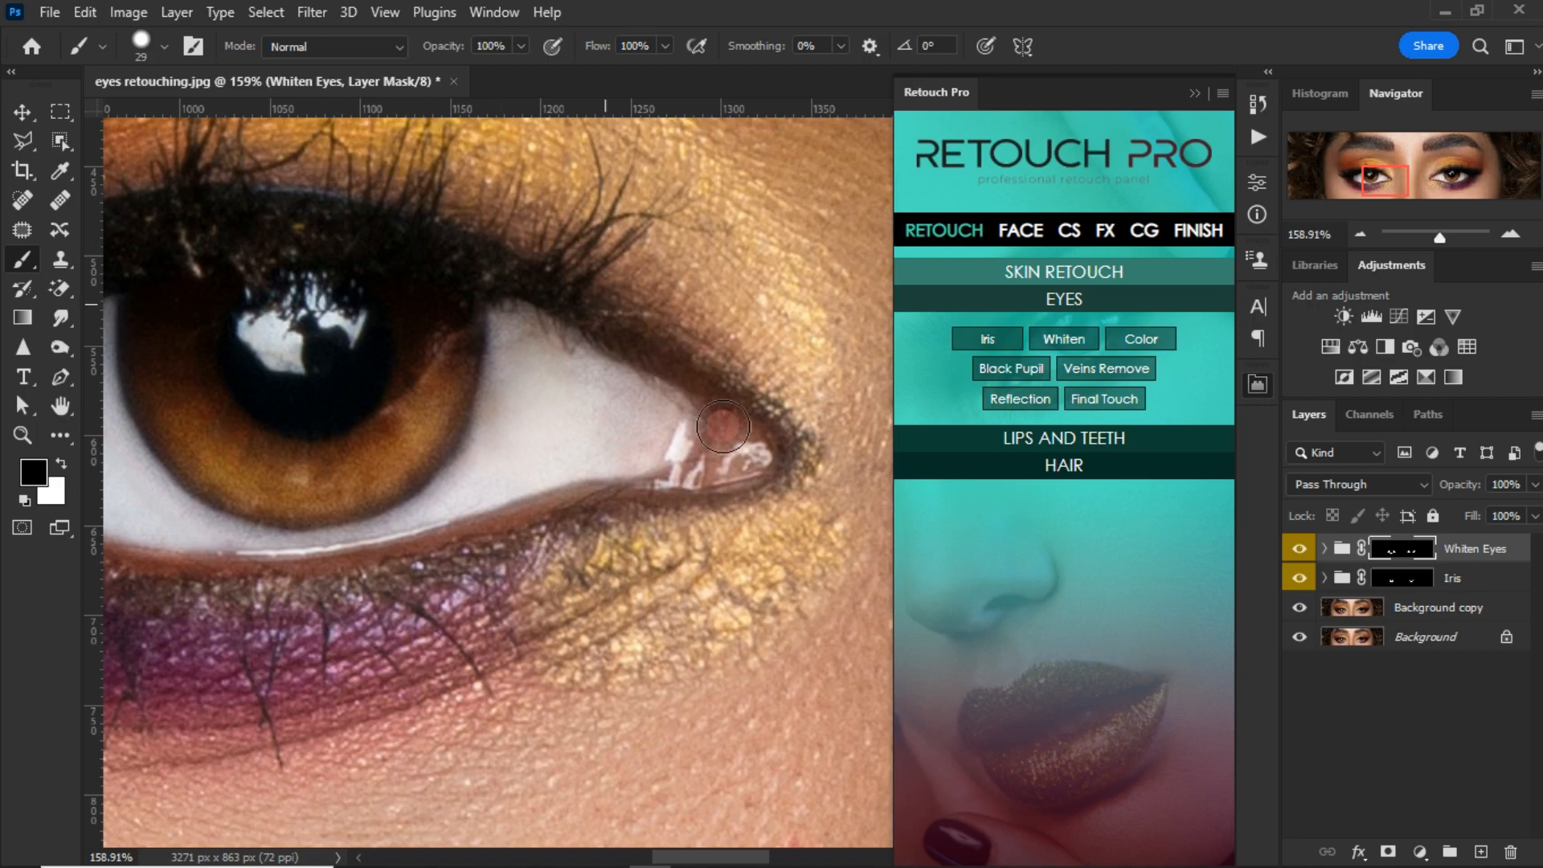
Step: Reduce the Whiten Eyes group's opacity to 79%
scroll(458, 551, down, 8)
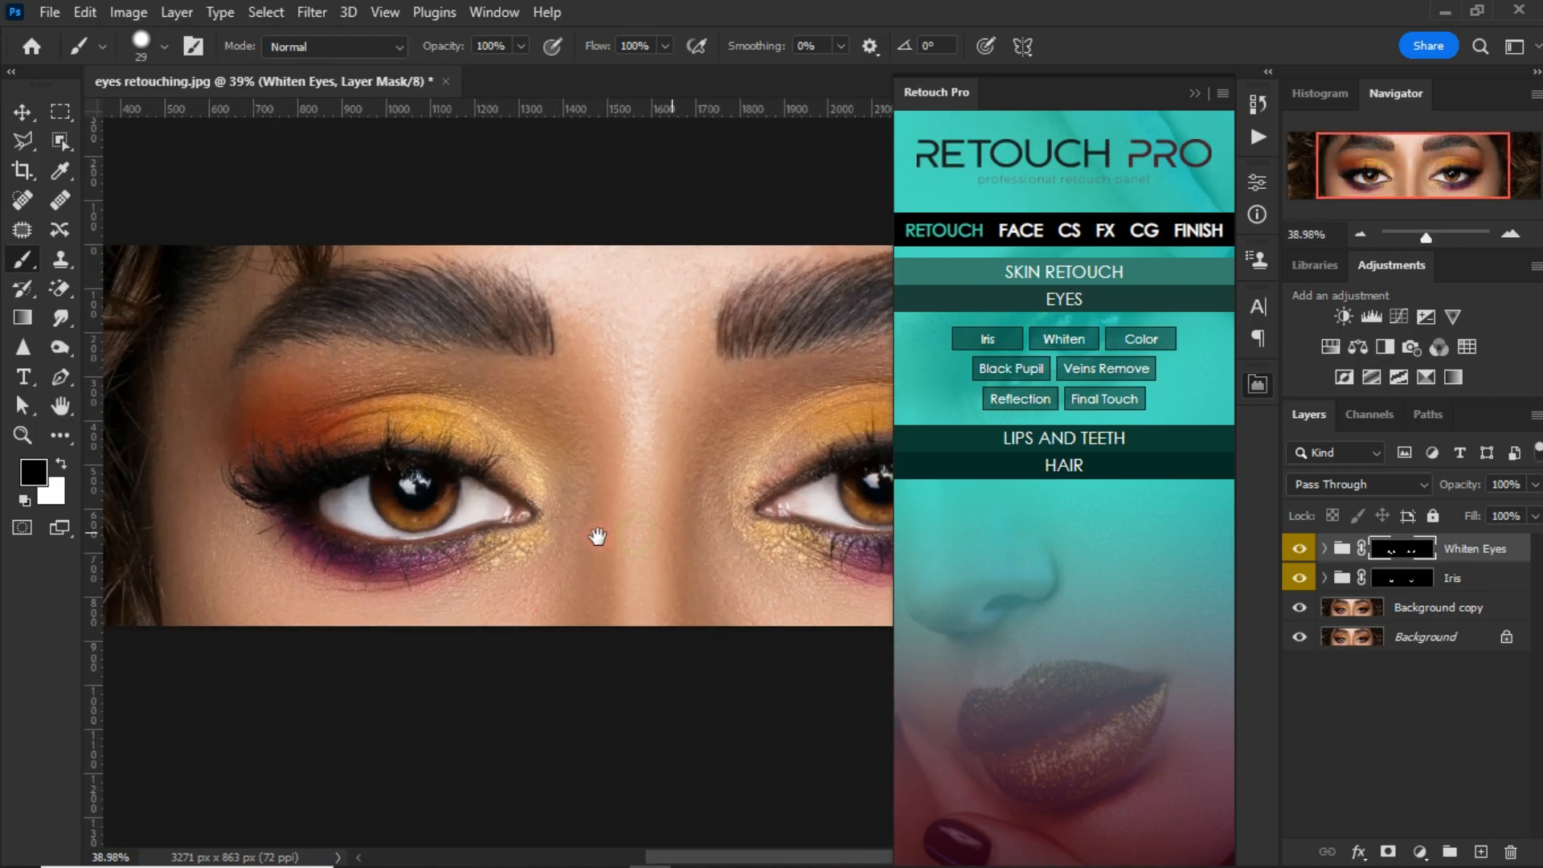
drag(635, 418, 434, 427)
drag(804, 441, 994, 447)
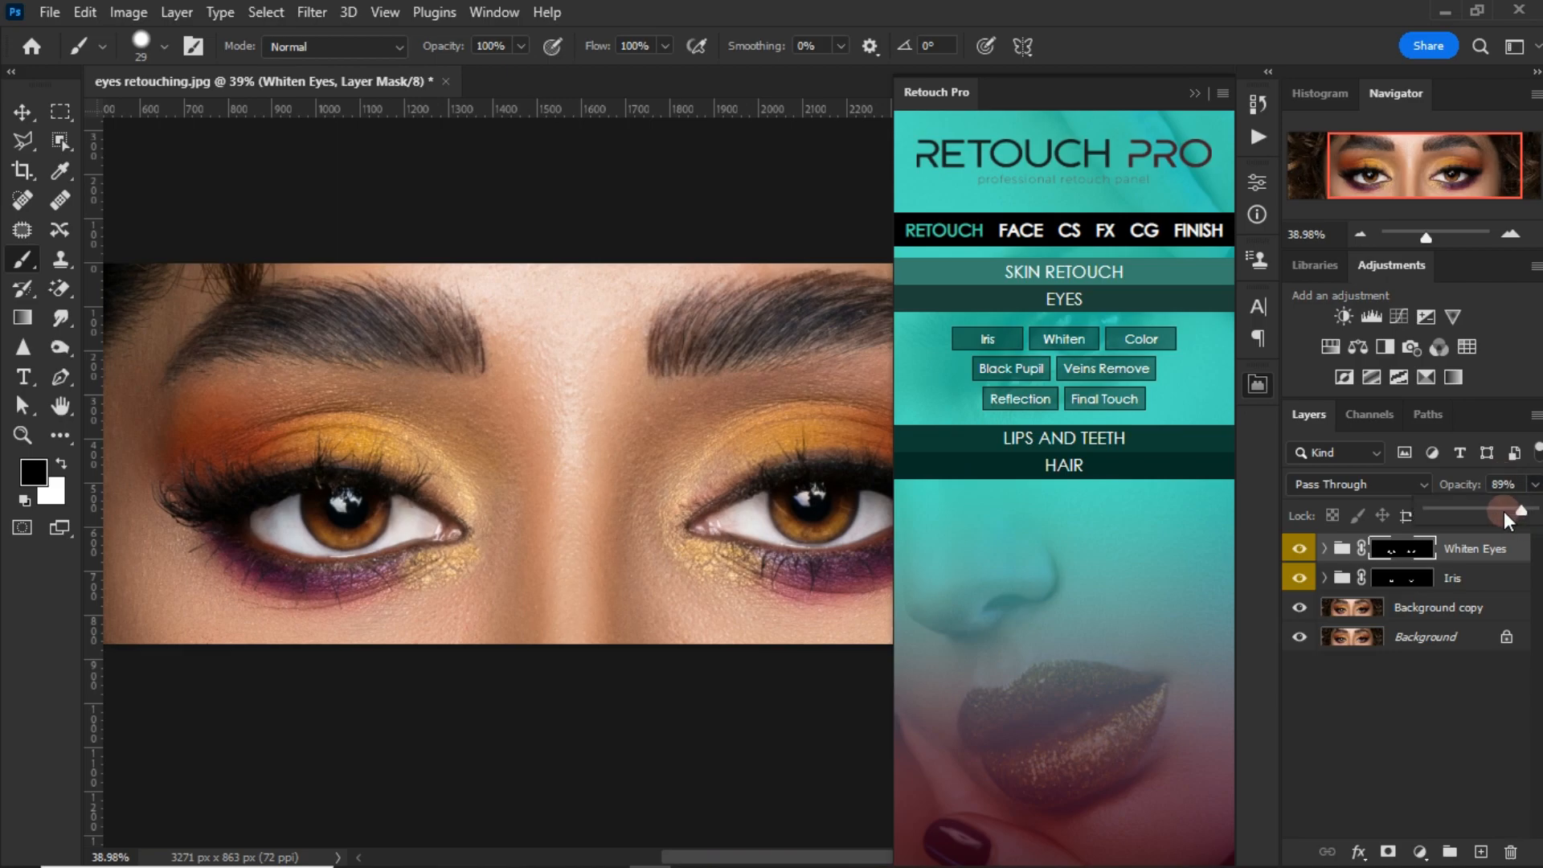
drag(1503, 510, 1496, 511)
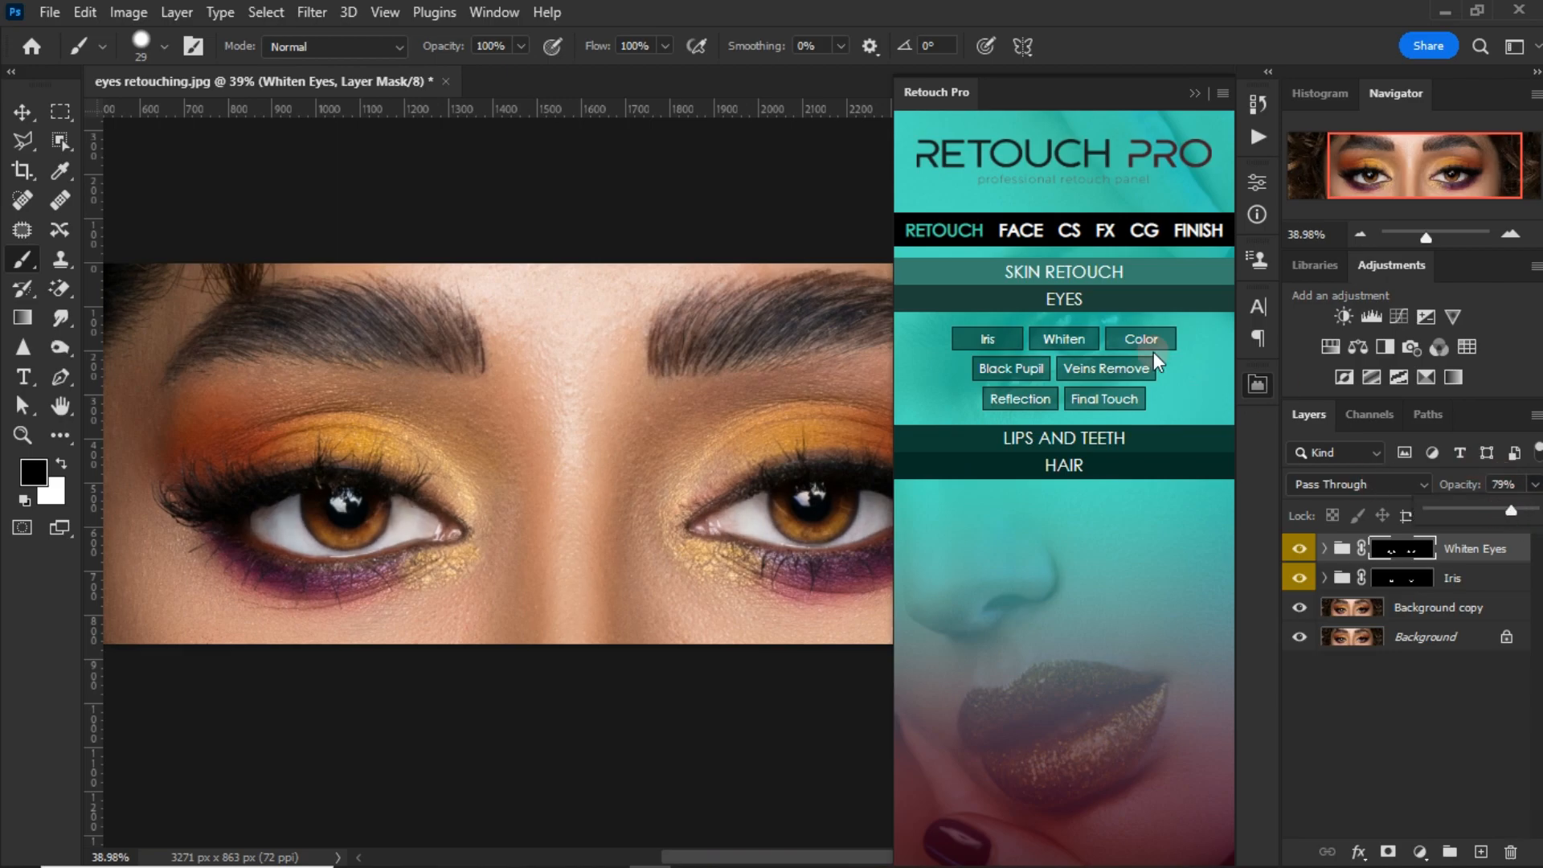
Step: Add the Veins Remove effect and paint its mask in white over the left-hand eye's outer white with a 22 px brush
click(1107, 370)
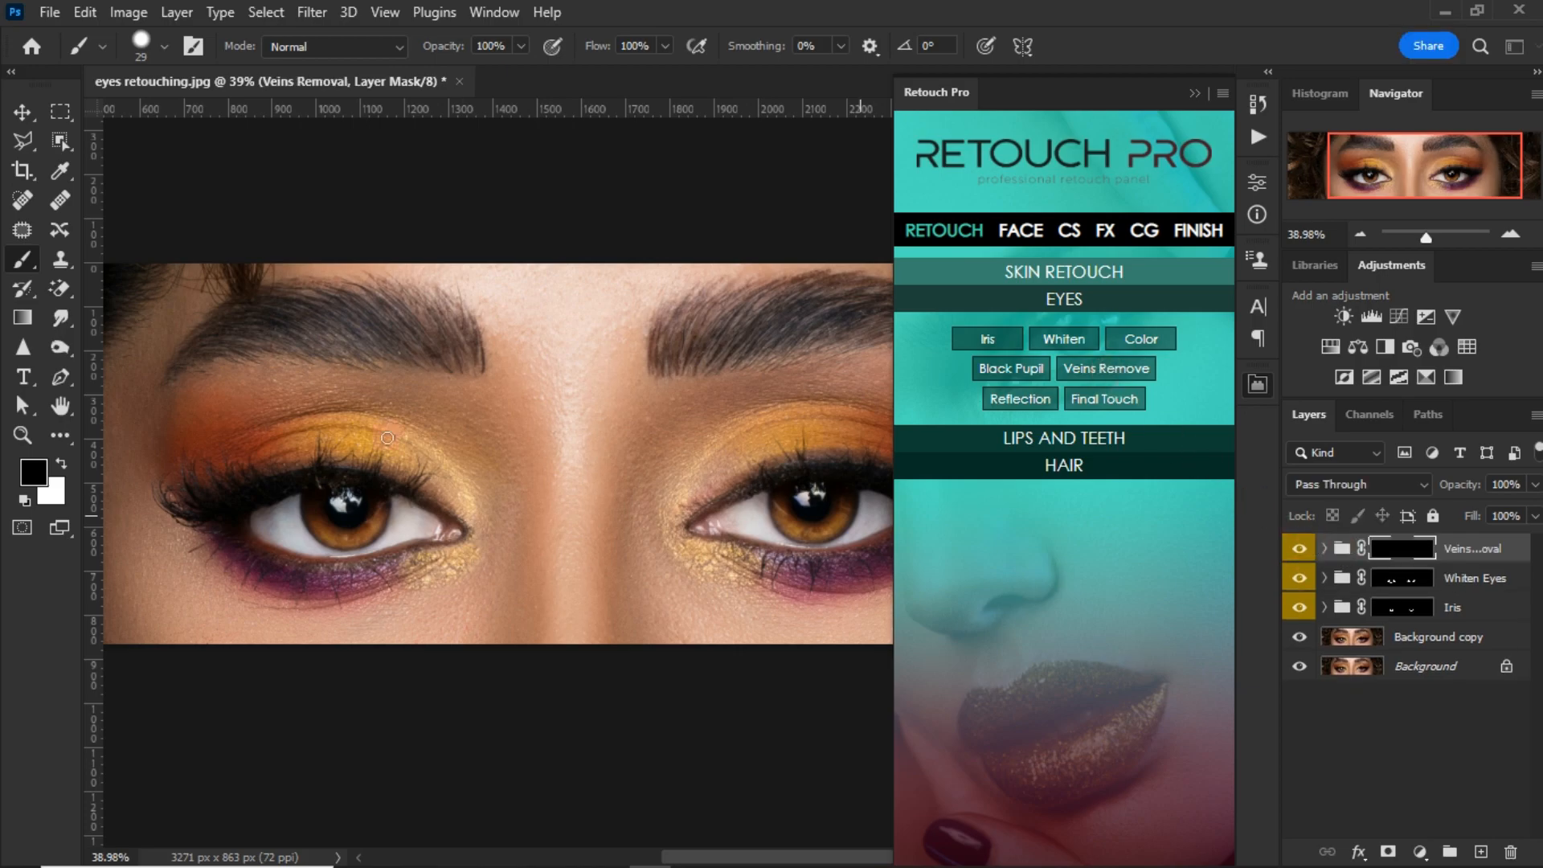
scroll(368, 480, up, 2)
scroll(257, 543, up, 9)
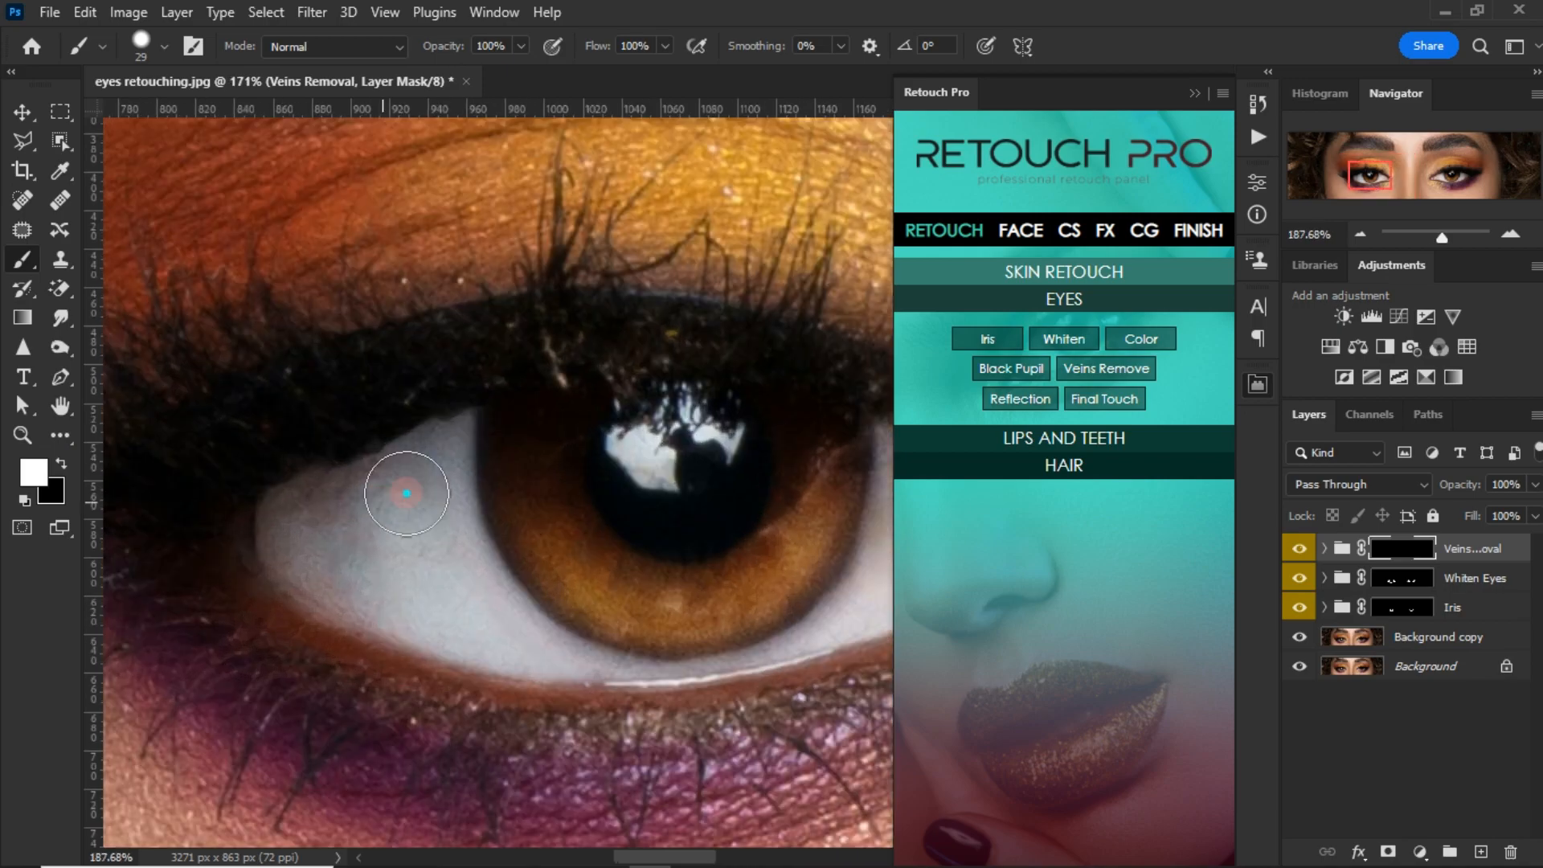
scroll(402, 492, up, 3)
right_click(406, 493)
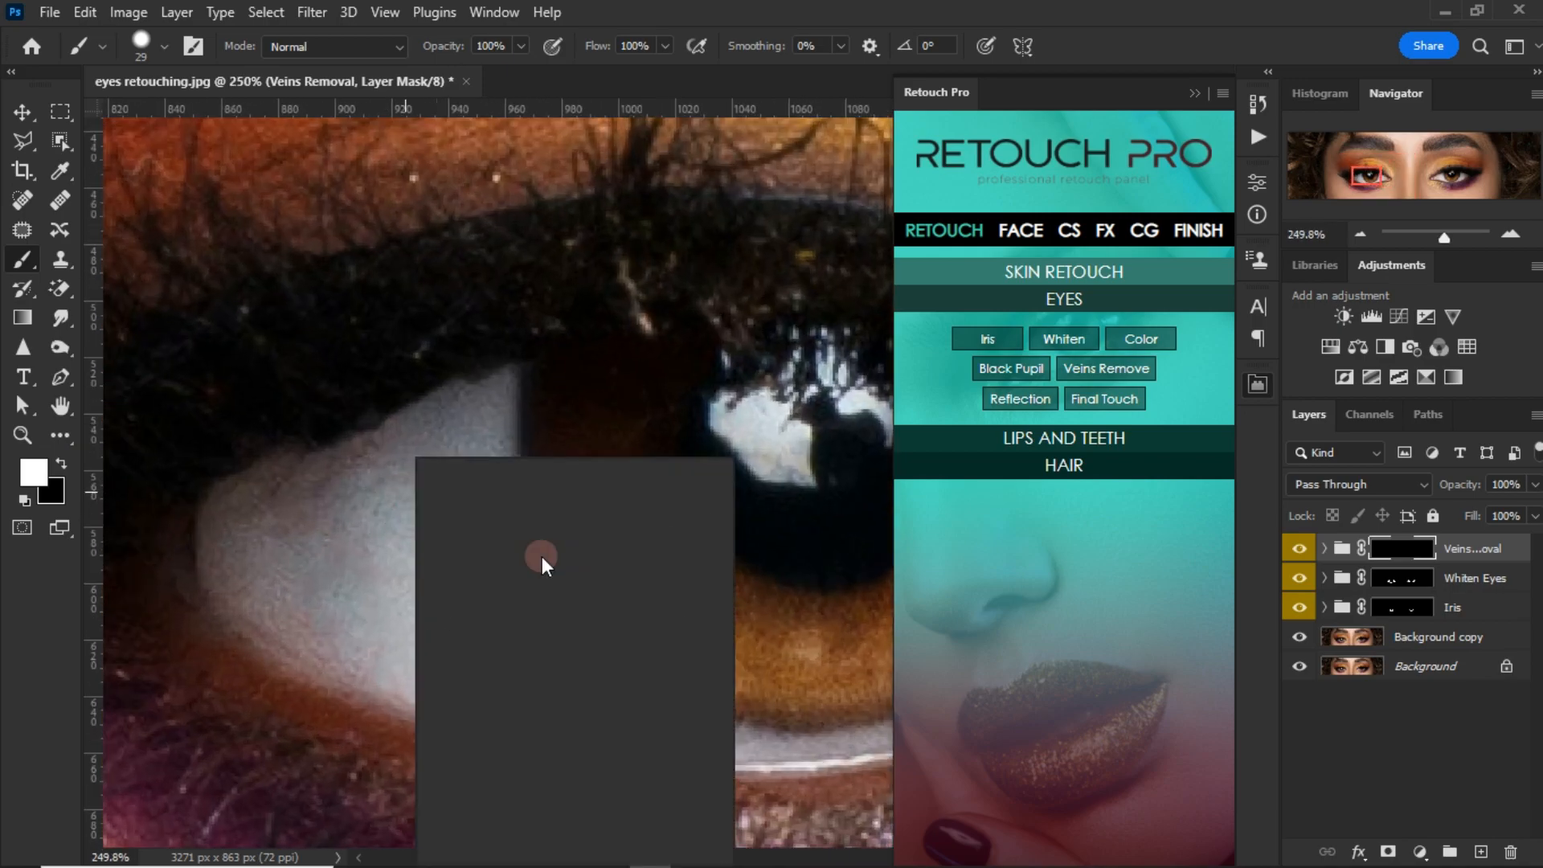
drag(359, 516, 350, 514)
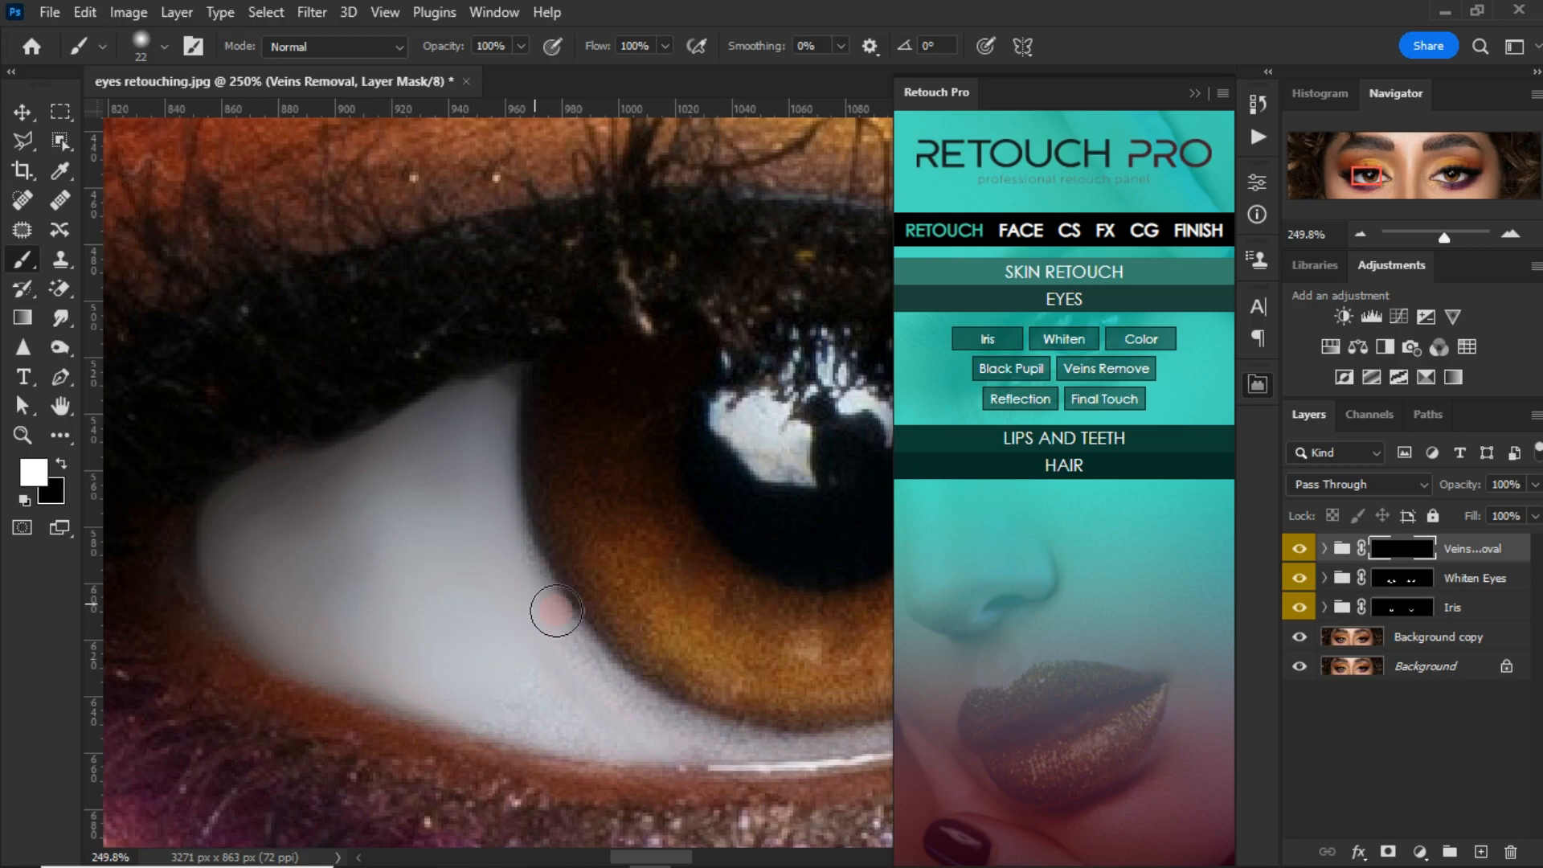
Step: Extend the Veins Removal mask over the lower and nose-side white of the left-hand eye, using up to a 25 px brush
mouse_move(714, 700)
mouse_down()
mouse_move(408, 500)
mouse_move(613, 507)
mouse_move(517, 523)
mouse_up()
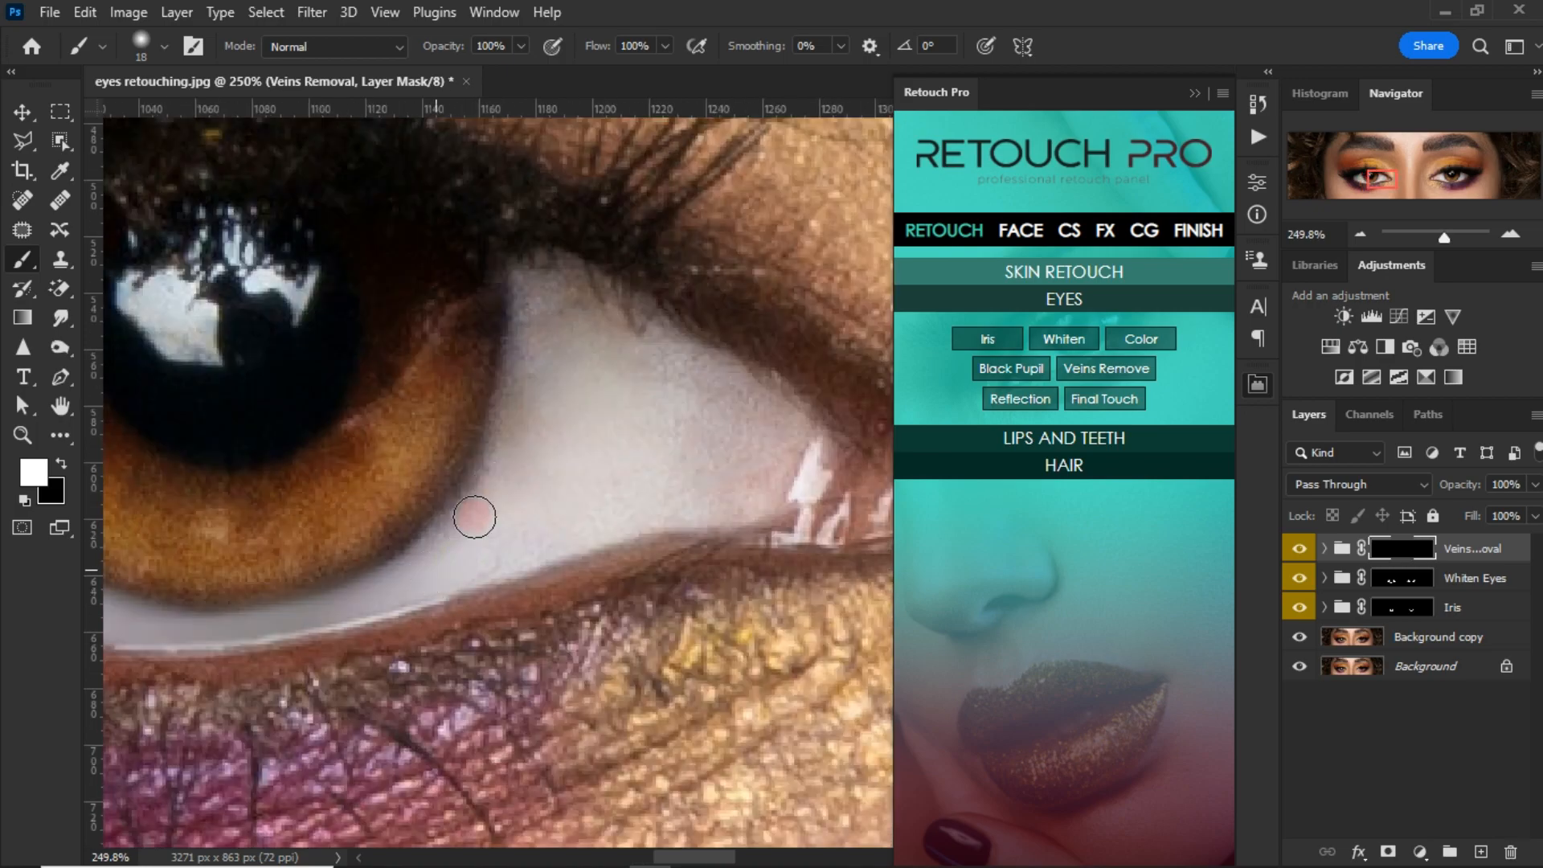
drag(538, 280, 523, 380)
mouse_move(540, 444)
mouse_down()
mouse_move(591, 396)
mouse_move(574, 304)
mouse_move(613, 316)
mouse_up()
key(bracketright)
key(bracketright)
mouse_move(704, 368)
mouse_down()
mouse_move(780, 470)
mouse_move(833, 455)
mouse_move(763, 494)
mouse_move(746, 457)
mouse_move(684, 432)
mouse_move(598, 501)
mouse_move(656, 496)
mouse_move(552, 495)
mouse_move(569, 501)
mouse_move(532, 542)
mouse_move(731, 494)
mouse_move(459, 566)
mouse_move(686, 495)
mouse_move(798, 511)
mouse_move(833, 491)
mouse_move(843, 448)
mouse_move(607, 330)
mouse_move(788, 395)
mouse_move(795, 496)
mouse_move(527, 503)
mouse_up()
scroll(502, 494, down, 3)
drag(634, 490, 637, 538)
scroll(565, 511, up, 3)
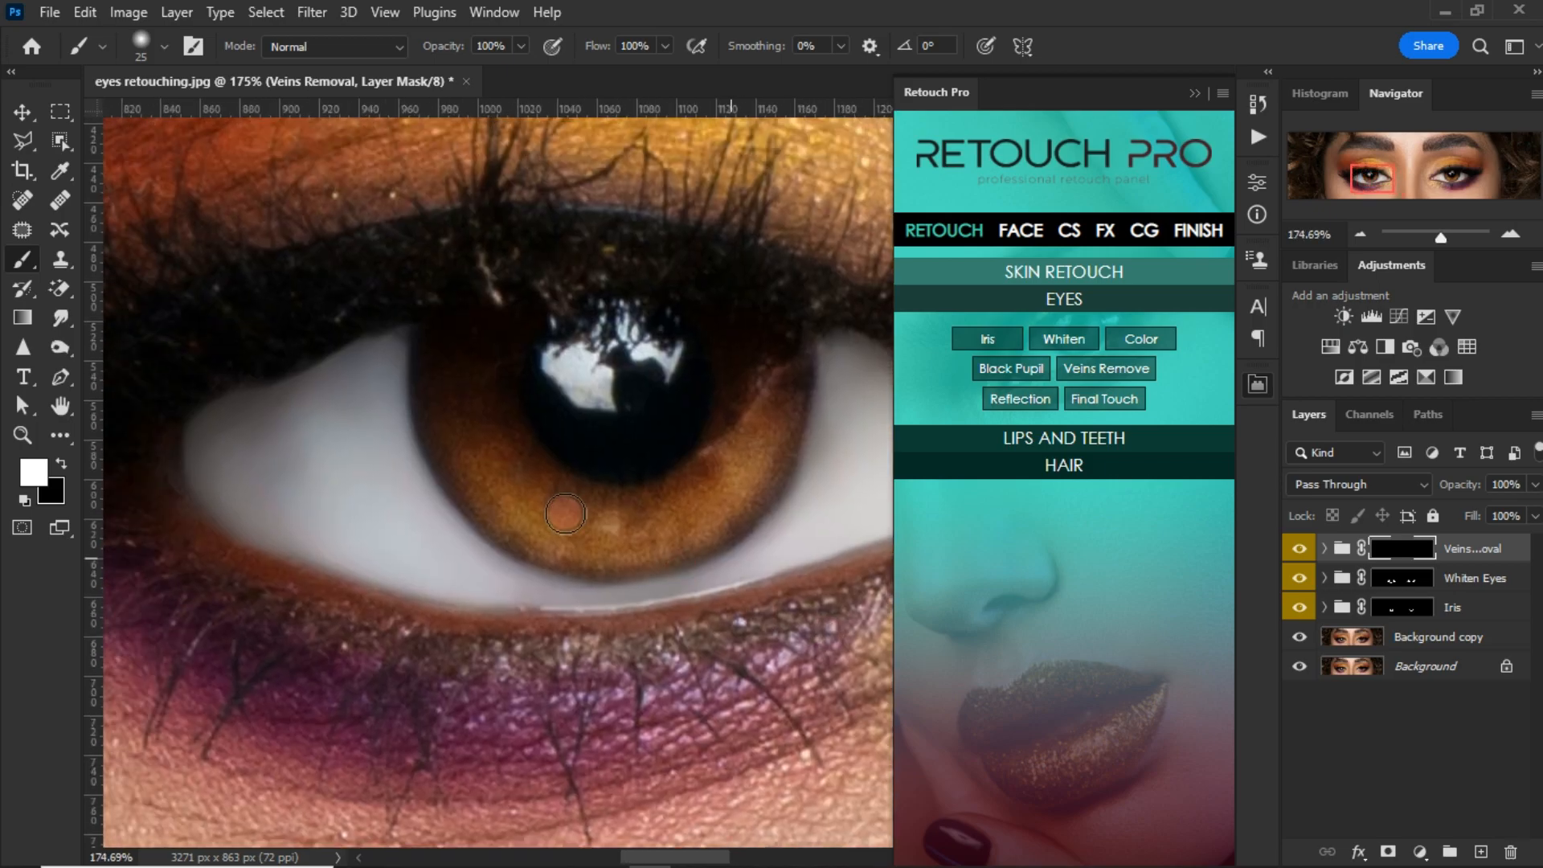
Step: Mask the vein removal off the left-hand eye's iris edge and eyelid rims by painting in black with a 42 px brush
key(x)
key(bracketright)
key(bracketright)
right_click(586, 399)
click(671, 460)
click(547, 297)
key(bracketright)
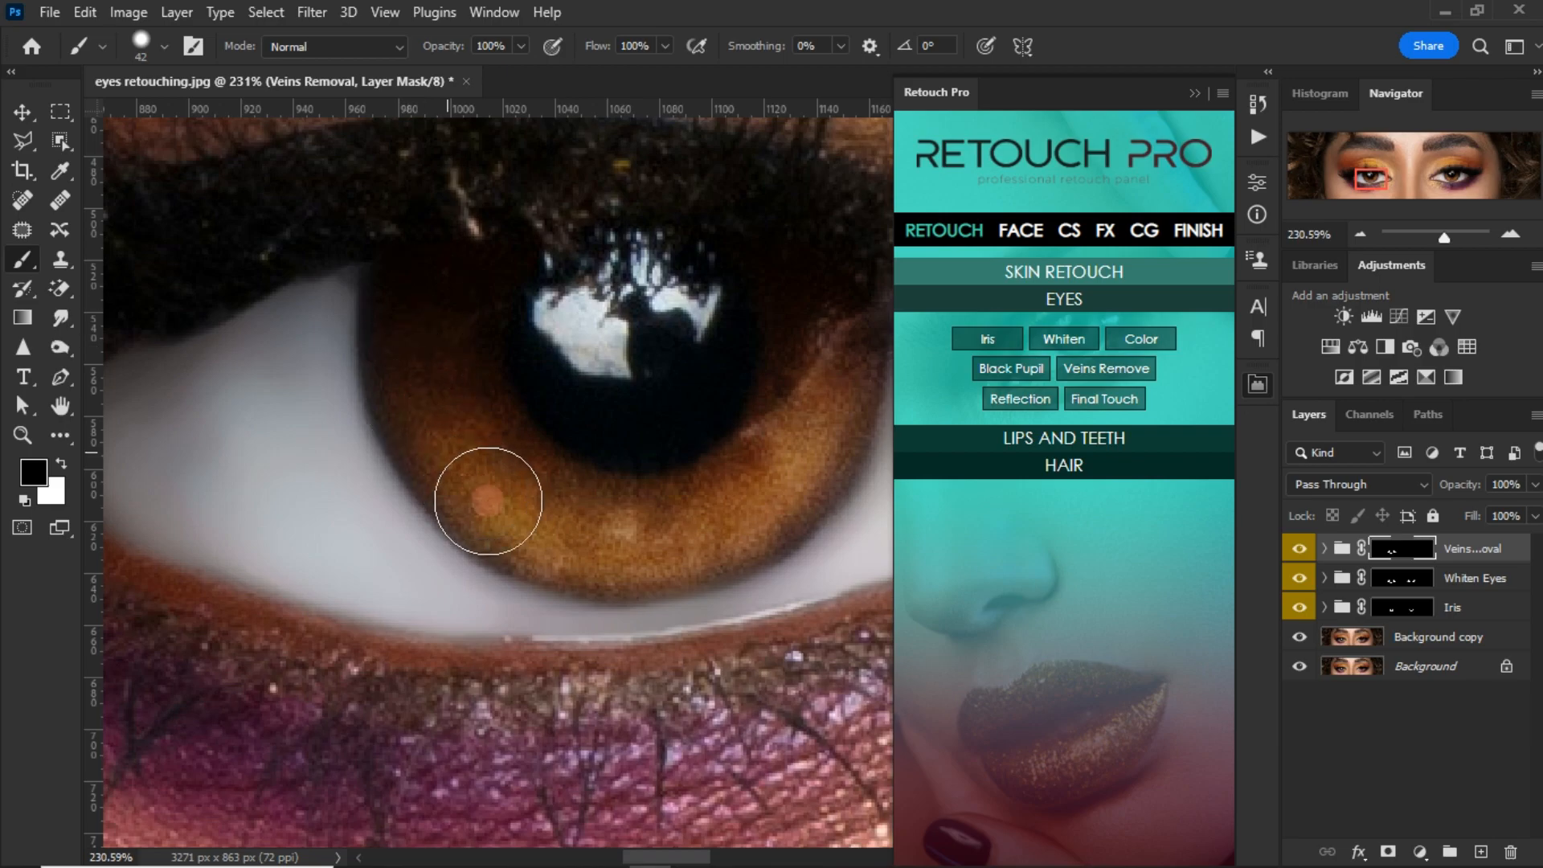
drag(641, 485, 485, 370)
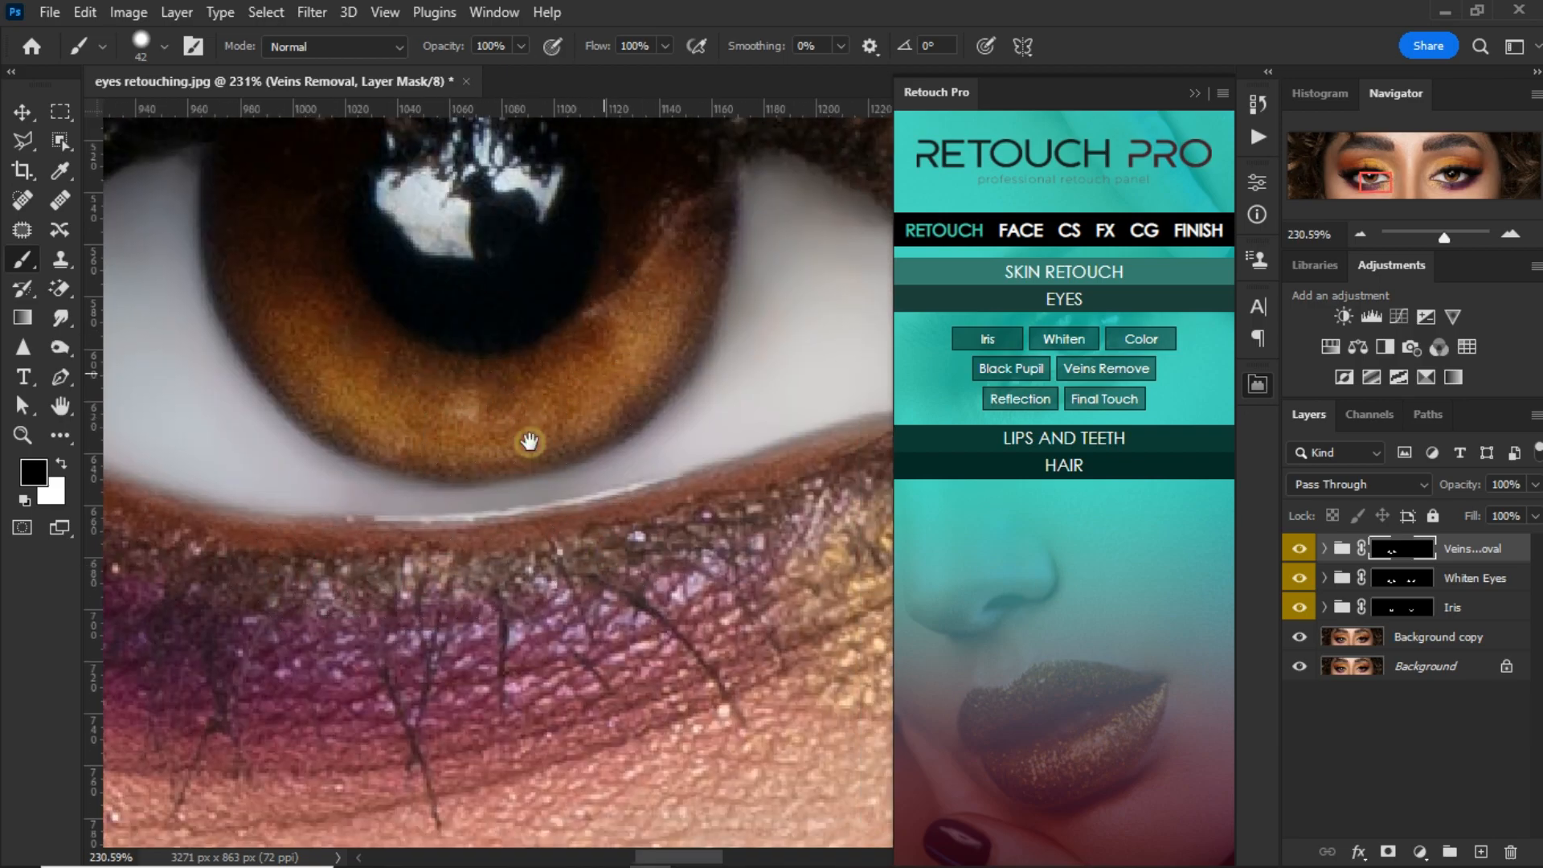
drag(644, 315, 527, 438)
drag(649, 402, 444, 310)
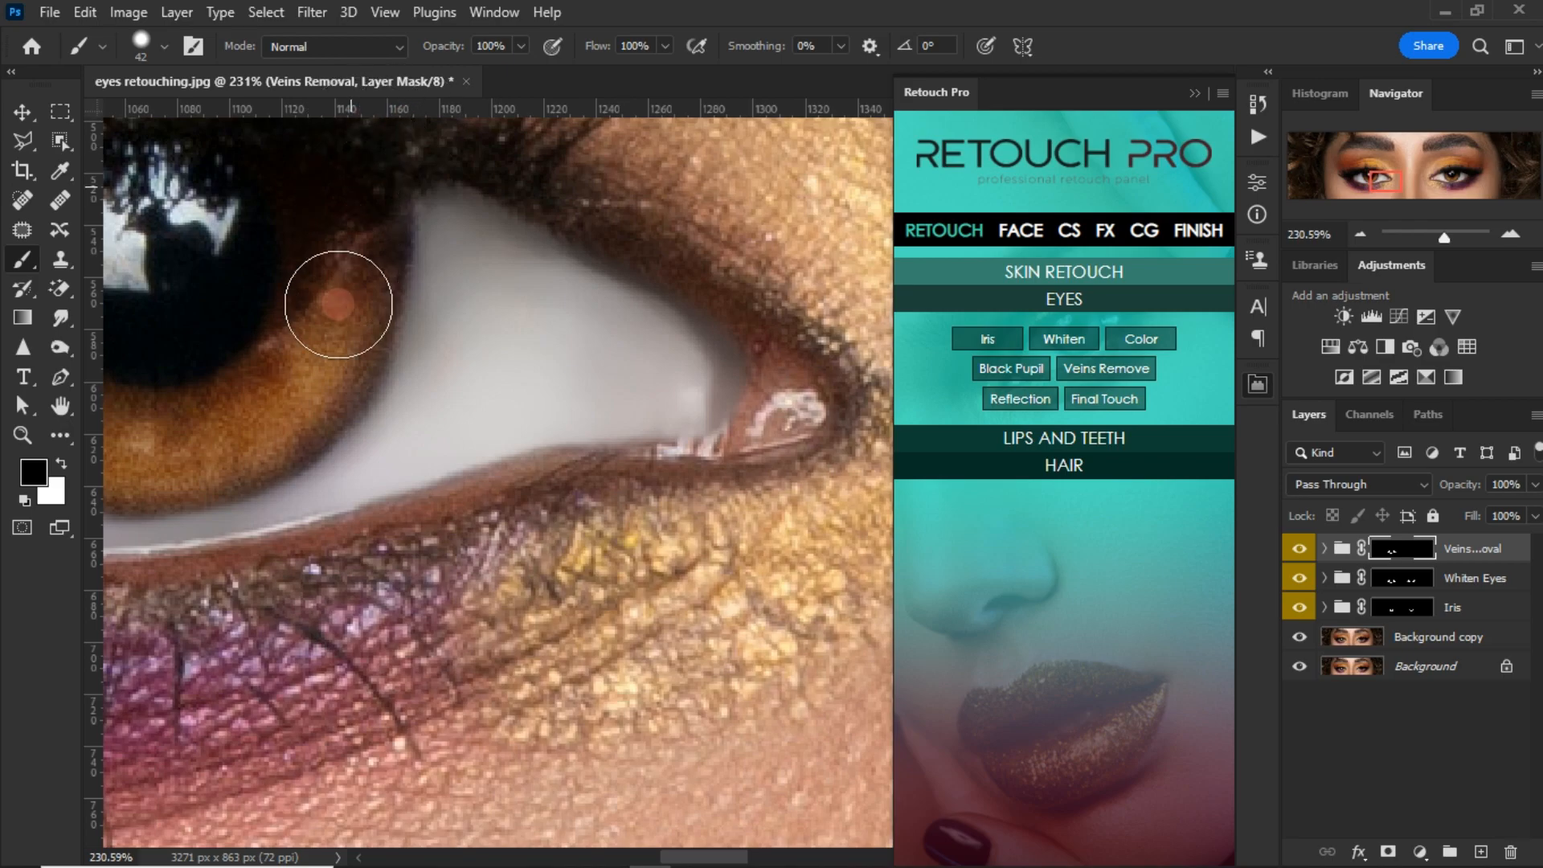
Step: Paint the Veins Removal mask in white over the right-hand eye's nose-side white with a 21 px brush, undoing the stroke over the tear duct
scroll(310, 368, down, 3)
scroll(452, 414, down, 4)
drag(639, 389, 298, 433)
key(x)
scroll(499, 425, up, 6)
scroll(482, 399, up, 2)
key([)
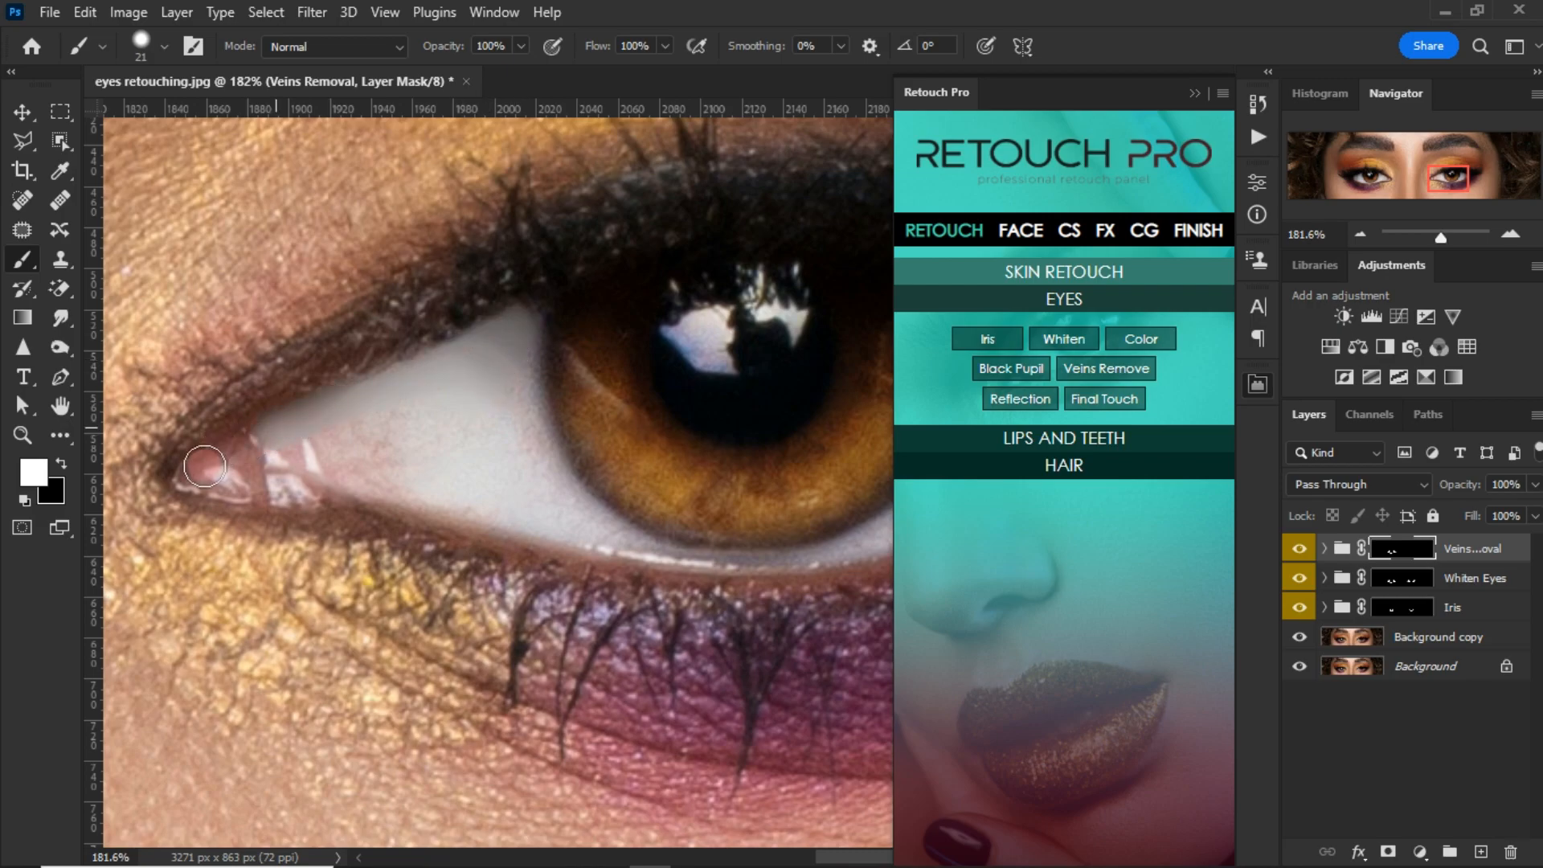
drag(206, 464, 289, 453)
drag(396, 486, 189, 465)
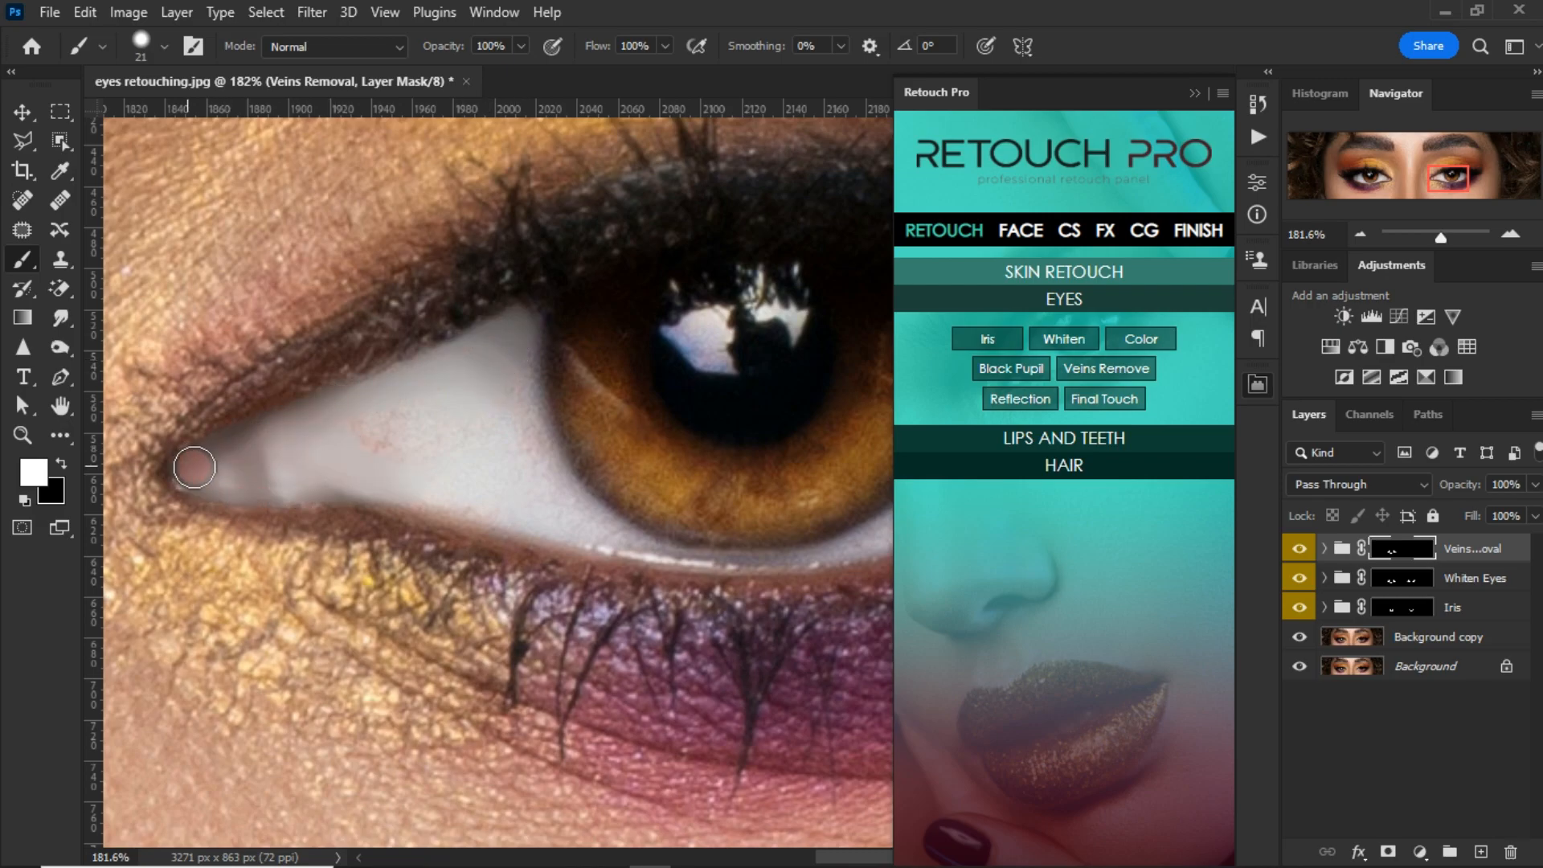
key(ctrl+z)
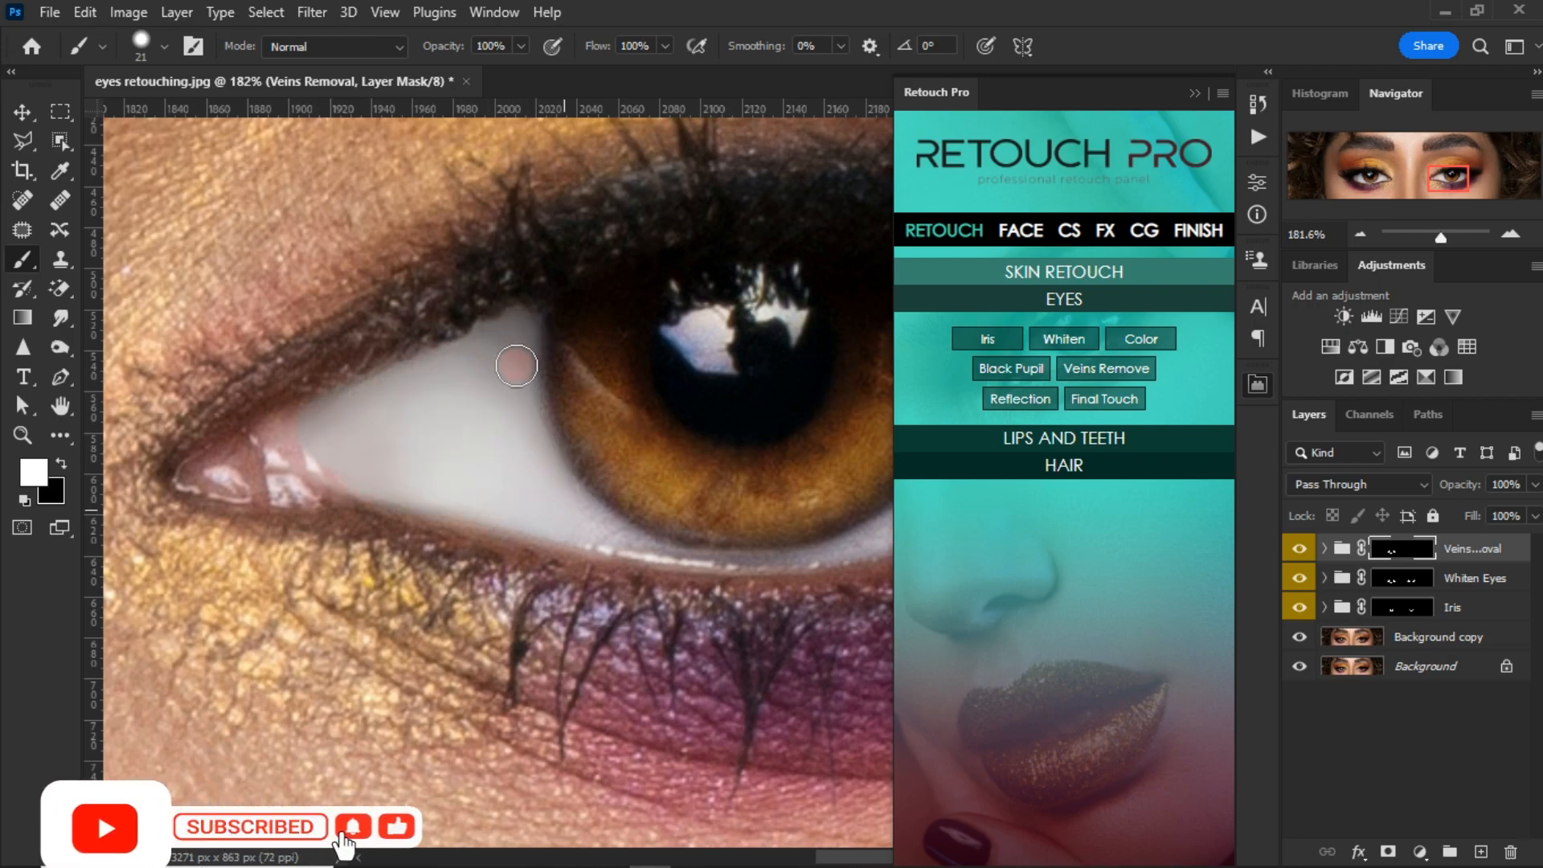
drag(651, 535, 438, 491)
Step: Paint the vein removal along the narrow white below the right-hand eye's iris with an 11 px brush
alt+right_click(434, 508)
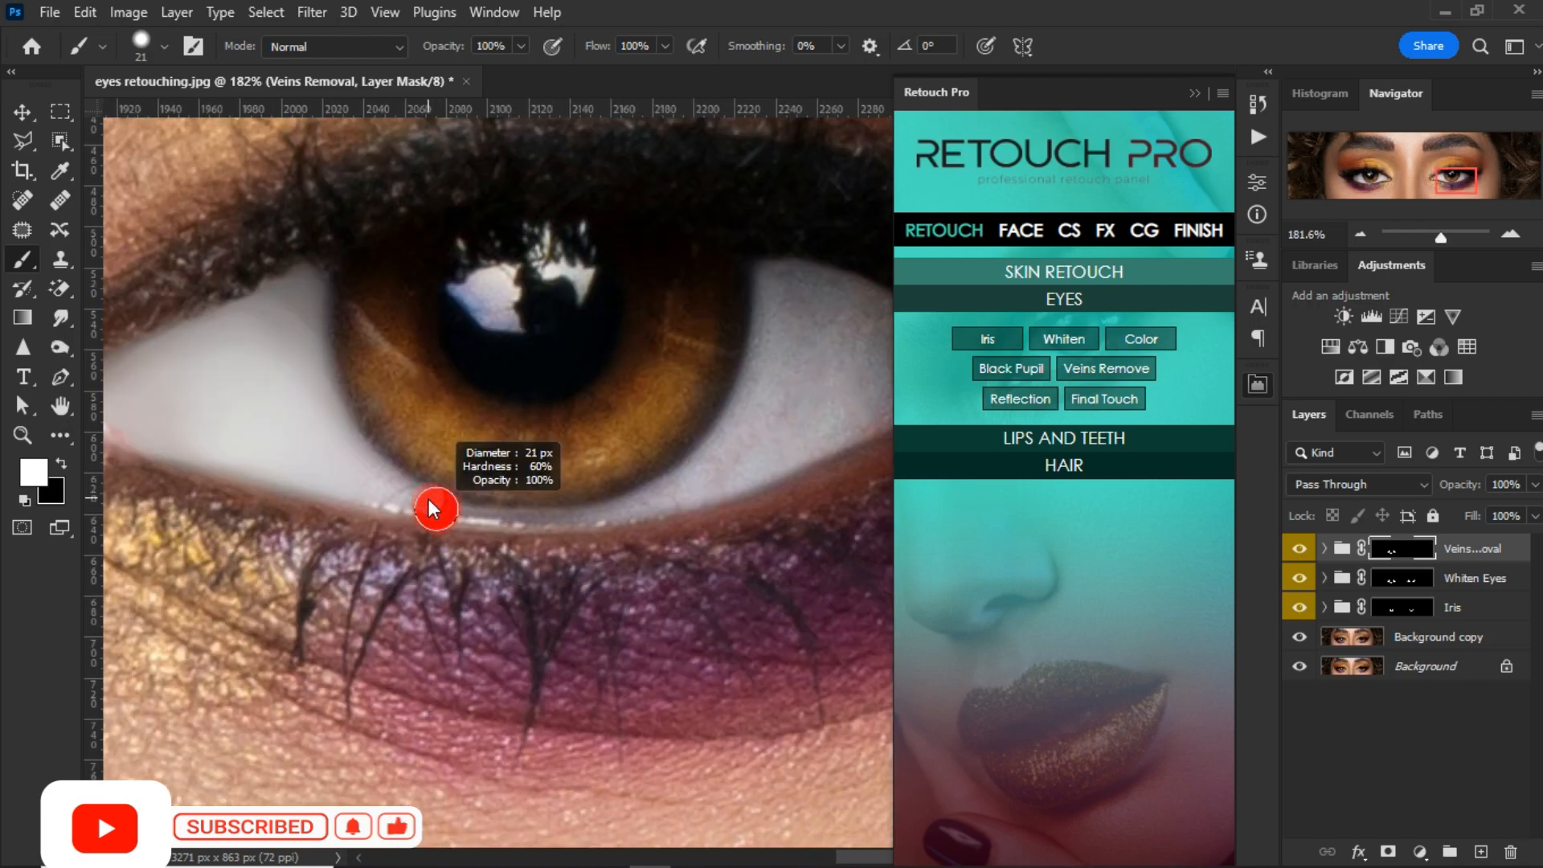
alt+right_click(415, 497)
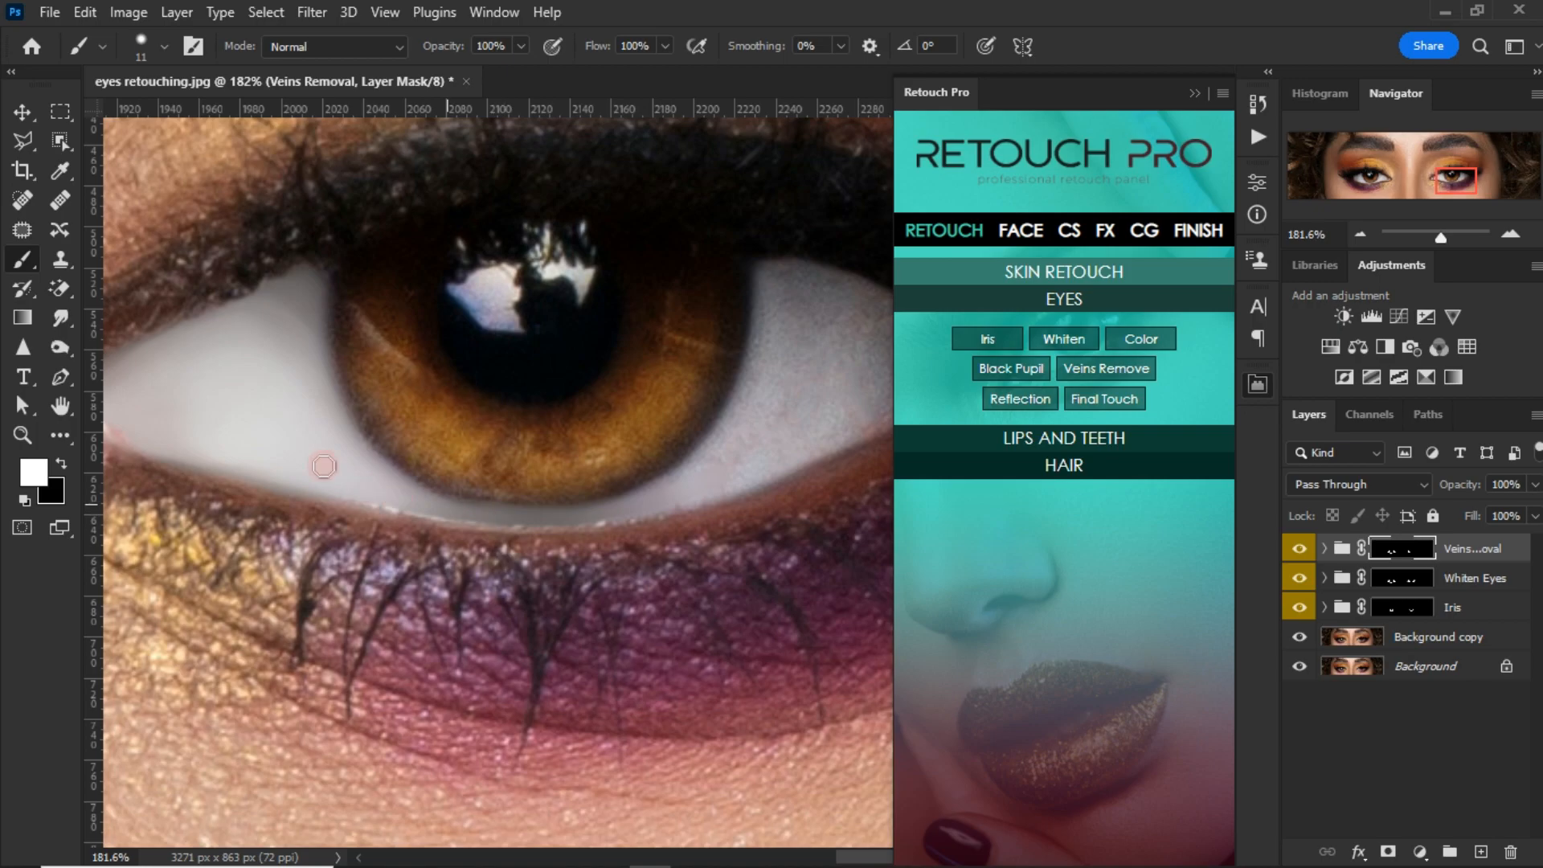
drag(449, 475, 404, 518)
Step: Cover the outer white of the right-hand eye with the vein removal, using a brush between 12 and 23 px
alt+right_click(542, 461)
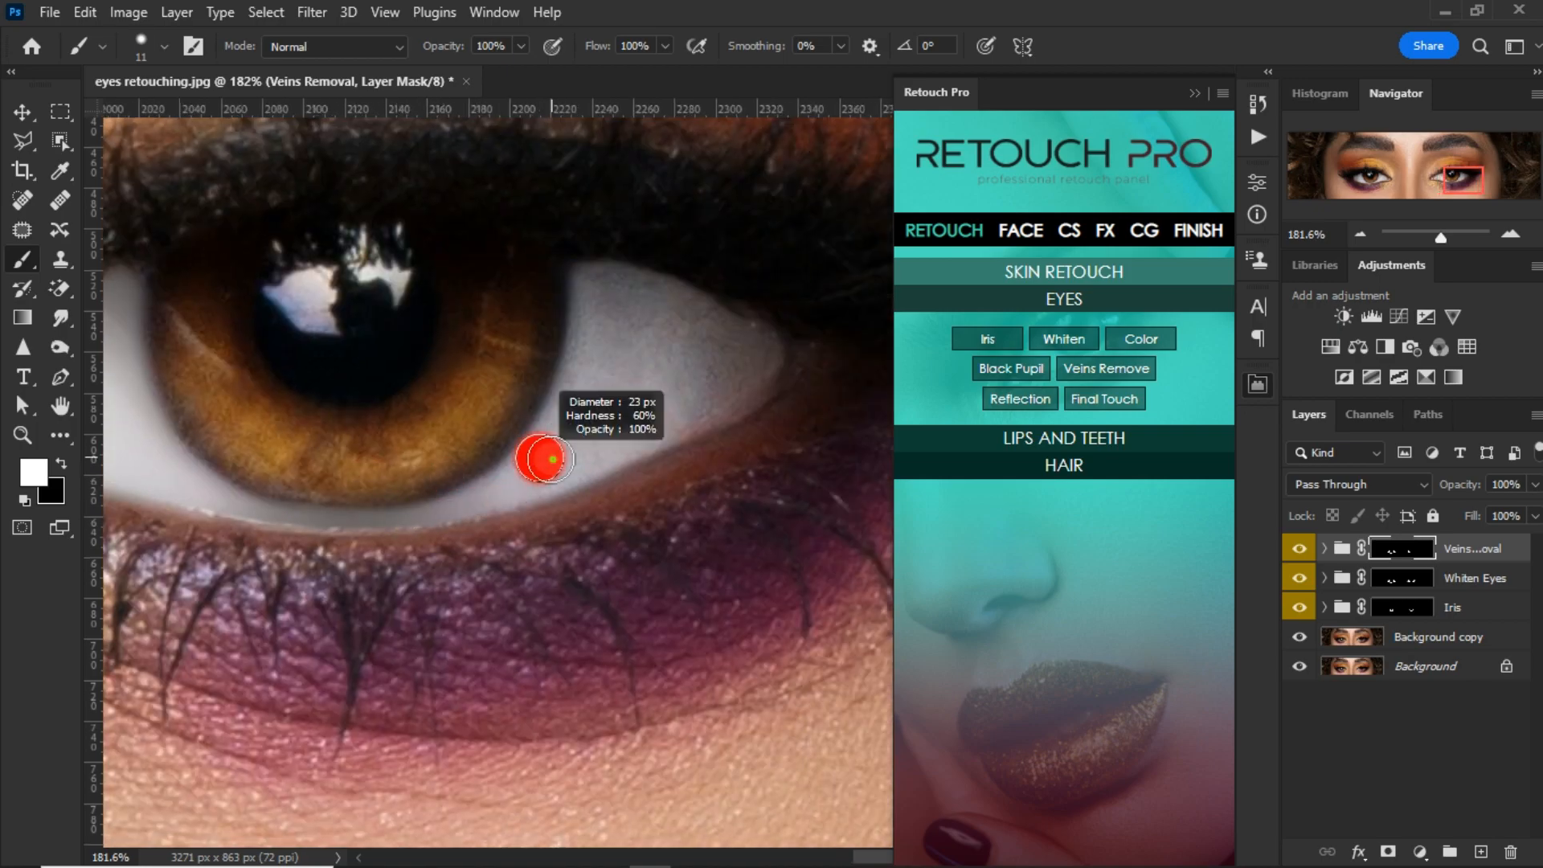
alt+right_click(659, 346)
mouse_move(617, 438)
mouse_down()
mouse_move(655, 434)
mouse_move(726, 387)
mouse_move(653, 402)
mouse_move(682, 363)
mouse_move(736, 337)
mouse_move(753, 370)
mouse_move(767, 335)
mouse_move(730, 393)
mouse_up()
drag(570, 479, 712, 451)
alt+right_click(631, 479)
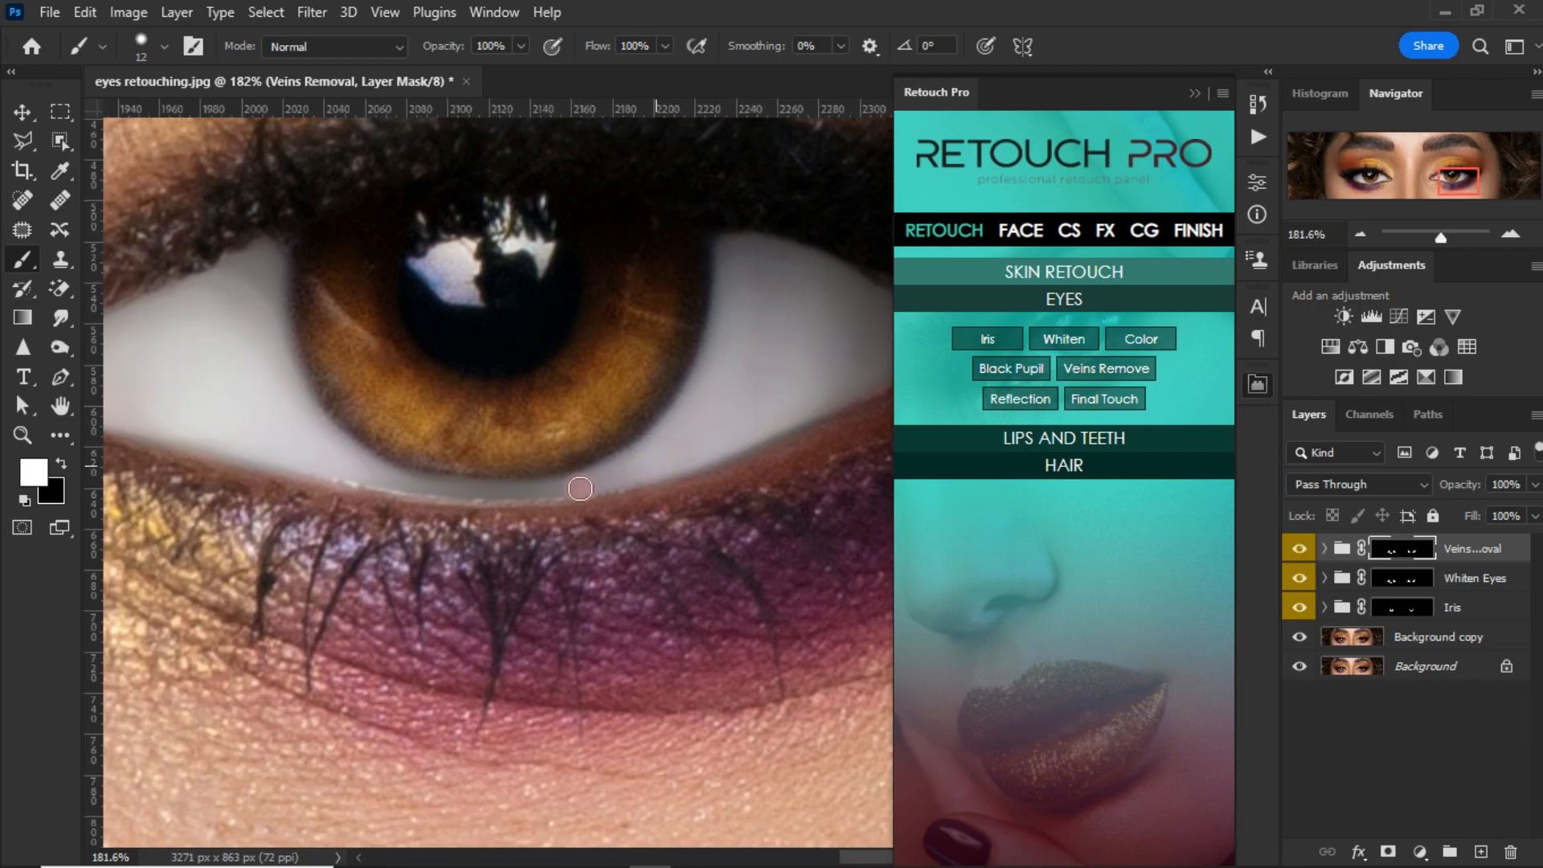
Step: Mask the vein removal off the right-hand eye's iris edge by painting in black with a 30 px brush
key(x)
alt+right_click(352, 378)
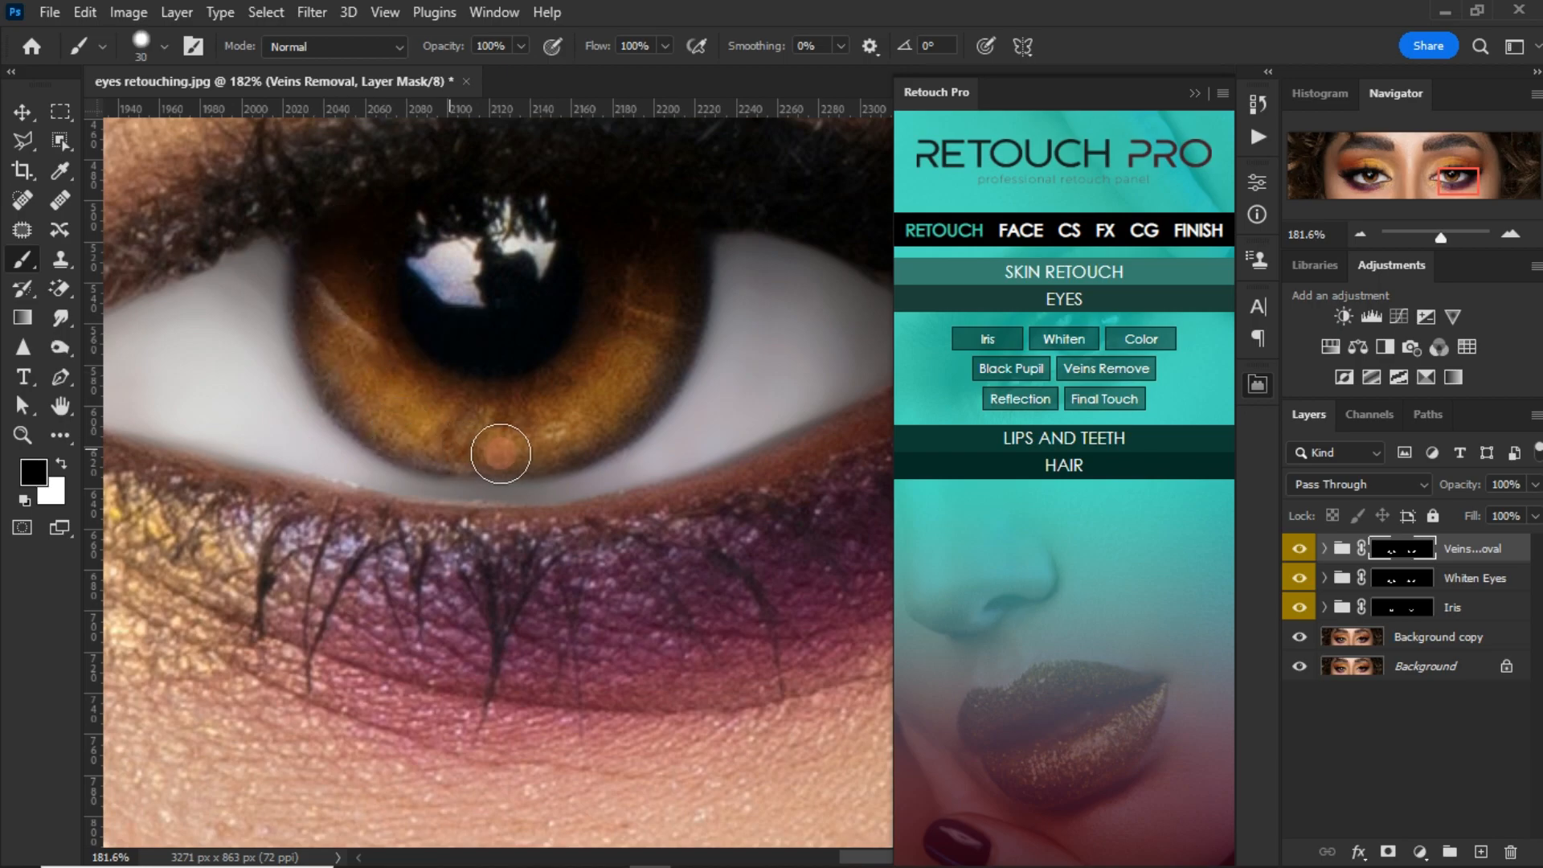
scroll(598, 341, down, 1)
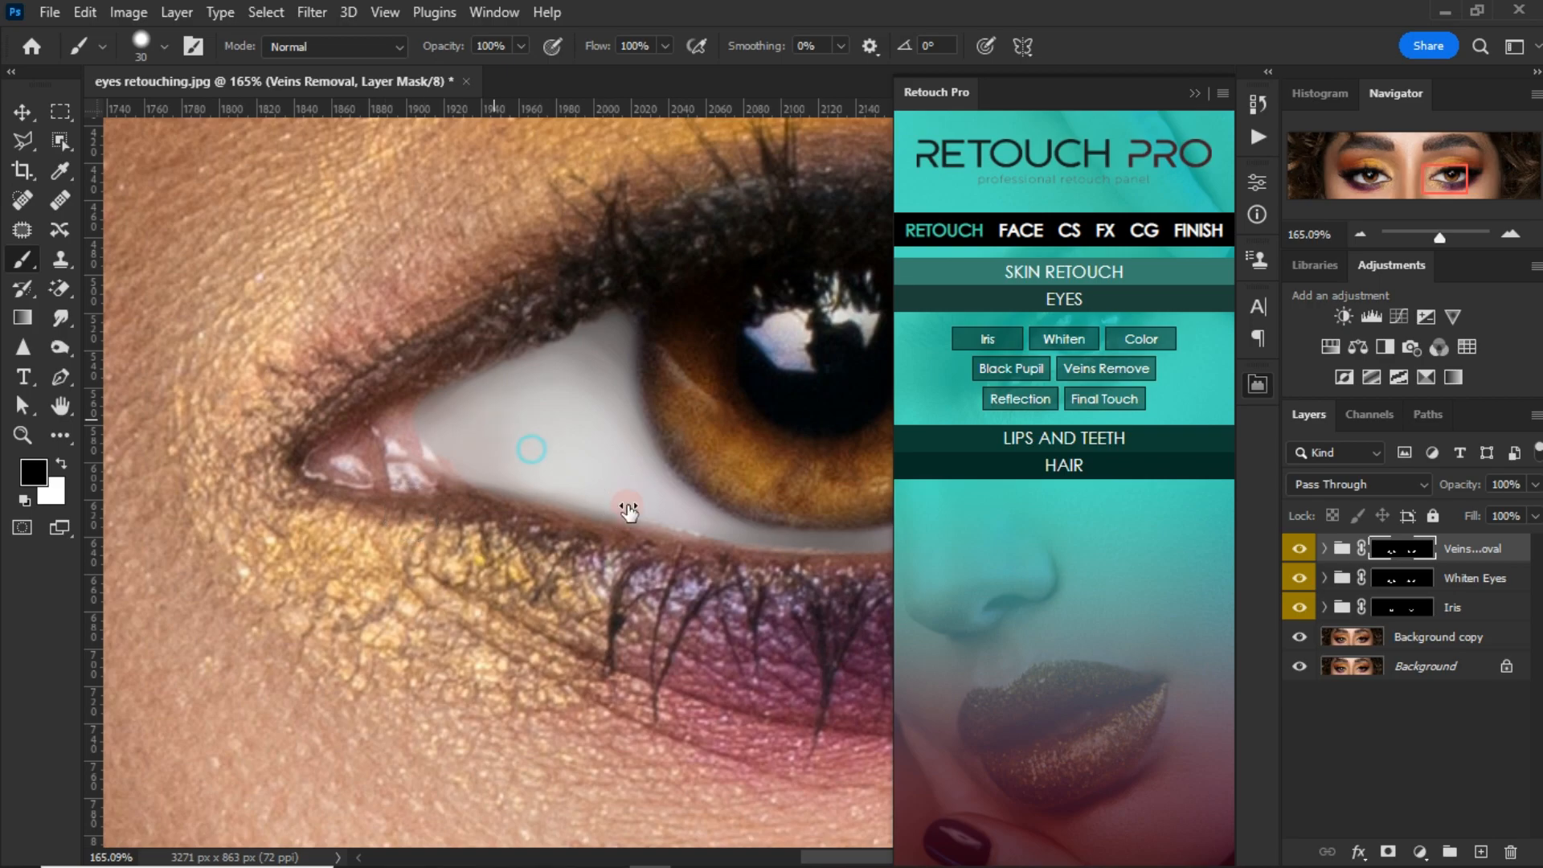
Step: Refine the Veins Removal mask at the right-hand eye's nose-side and outer corners with a 0% hardness brush, alternating white and black
right_click(628, 511)
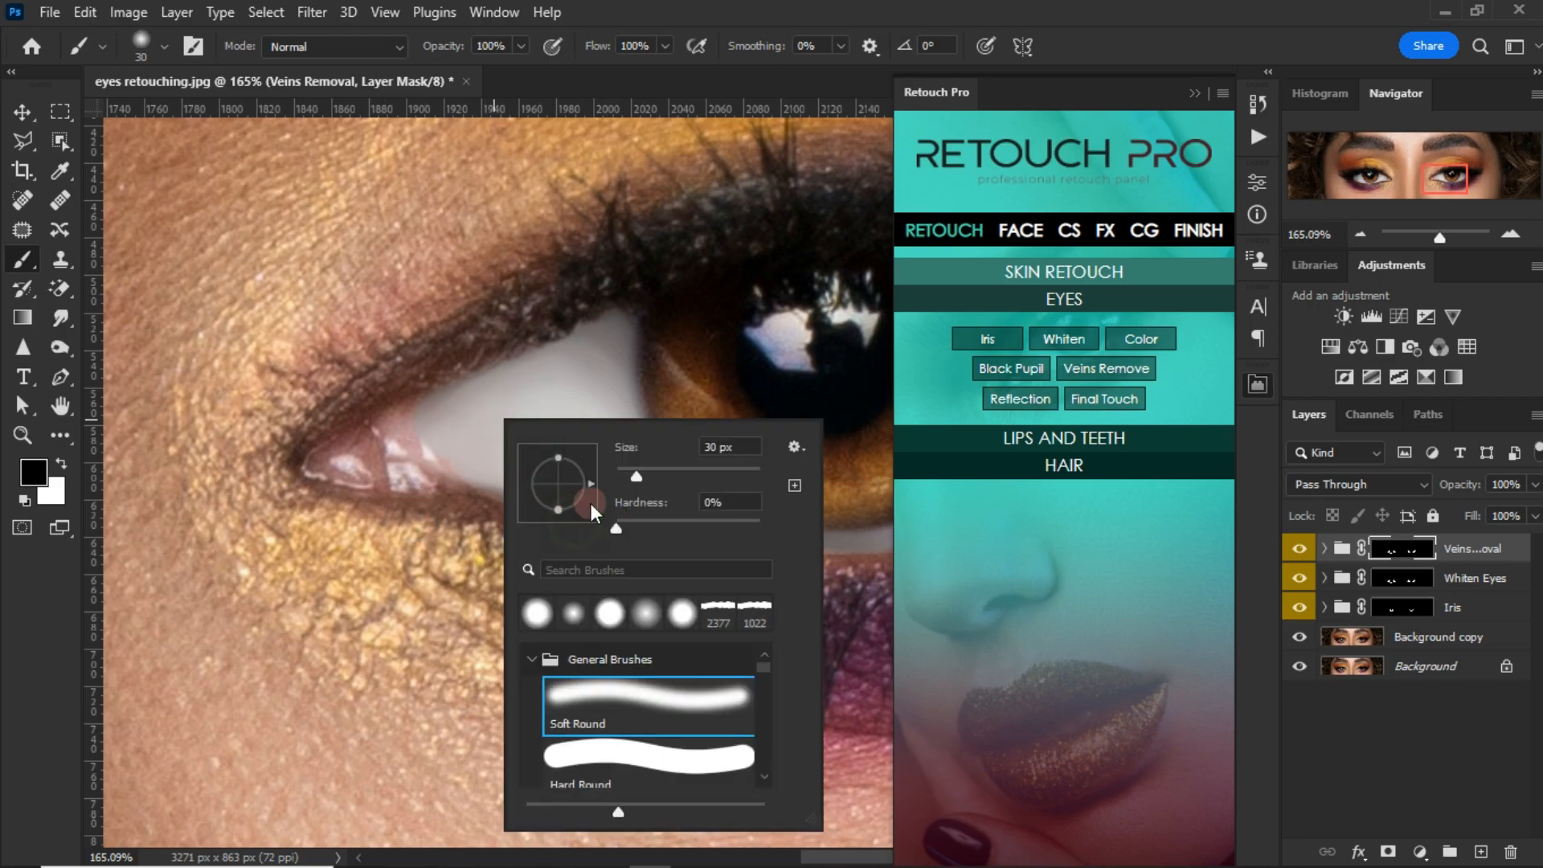
key(Return)
key(x)
click(460, 438)
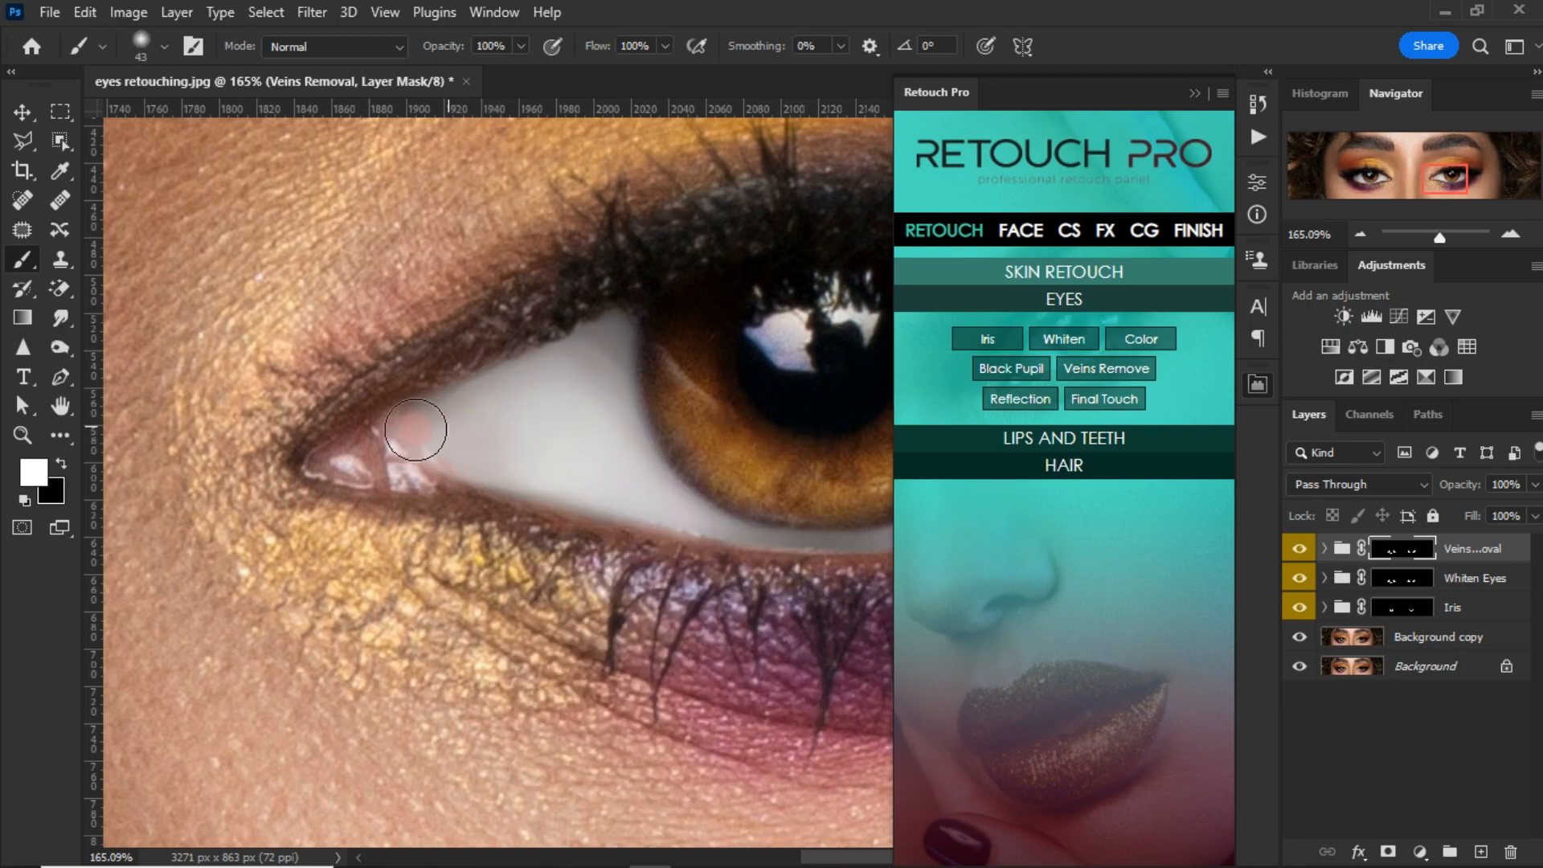
scroll(464, 410, down, 6)
mouse_move(883, 402)
mouse_down()
mouse_move(703, 439)
mouse_move(730, 457)
mouse_move(716, 456)
mouse_up()
scroll(729, 460, up, 5)
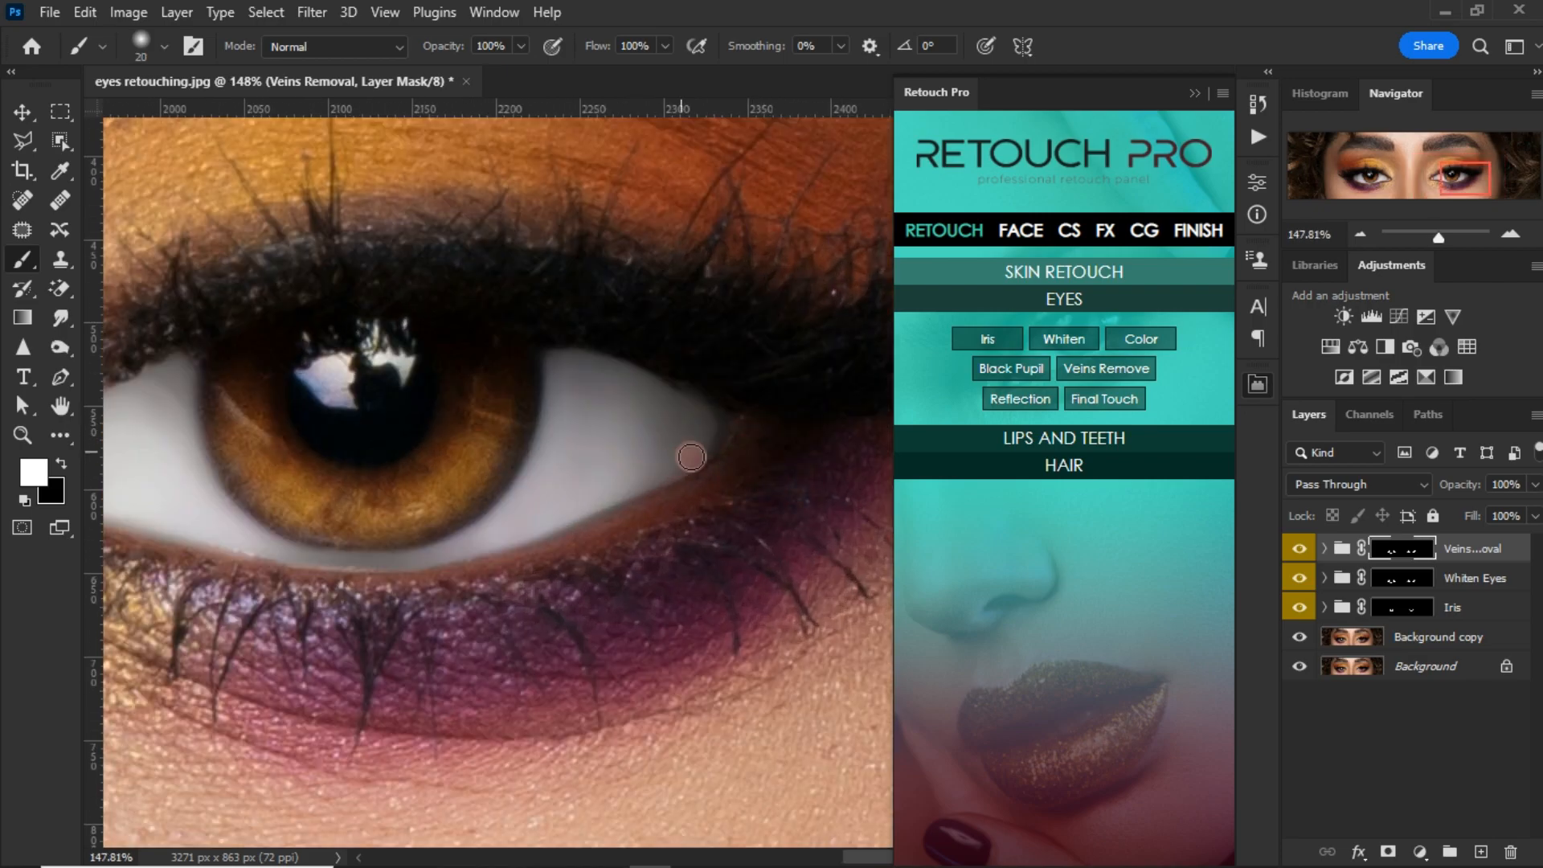
key(x)
mouse_move(734, 367)
mouse_down()
mouse_move(497, 318)
mouse_move(493, 413)
mouse_move(468, 432)
mouse_up()
Step: Lower the Veins Removal group's opacity to about 65% and toggle its visibility to compare before and after
scroll(468, 433, down, 12)
scroll(745, 527, down, 2)
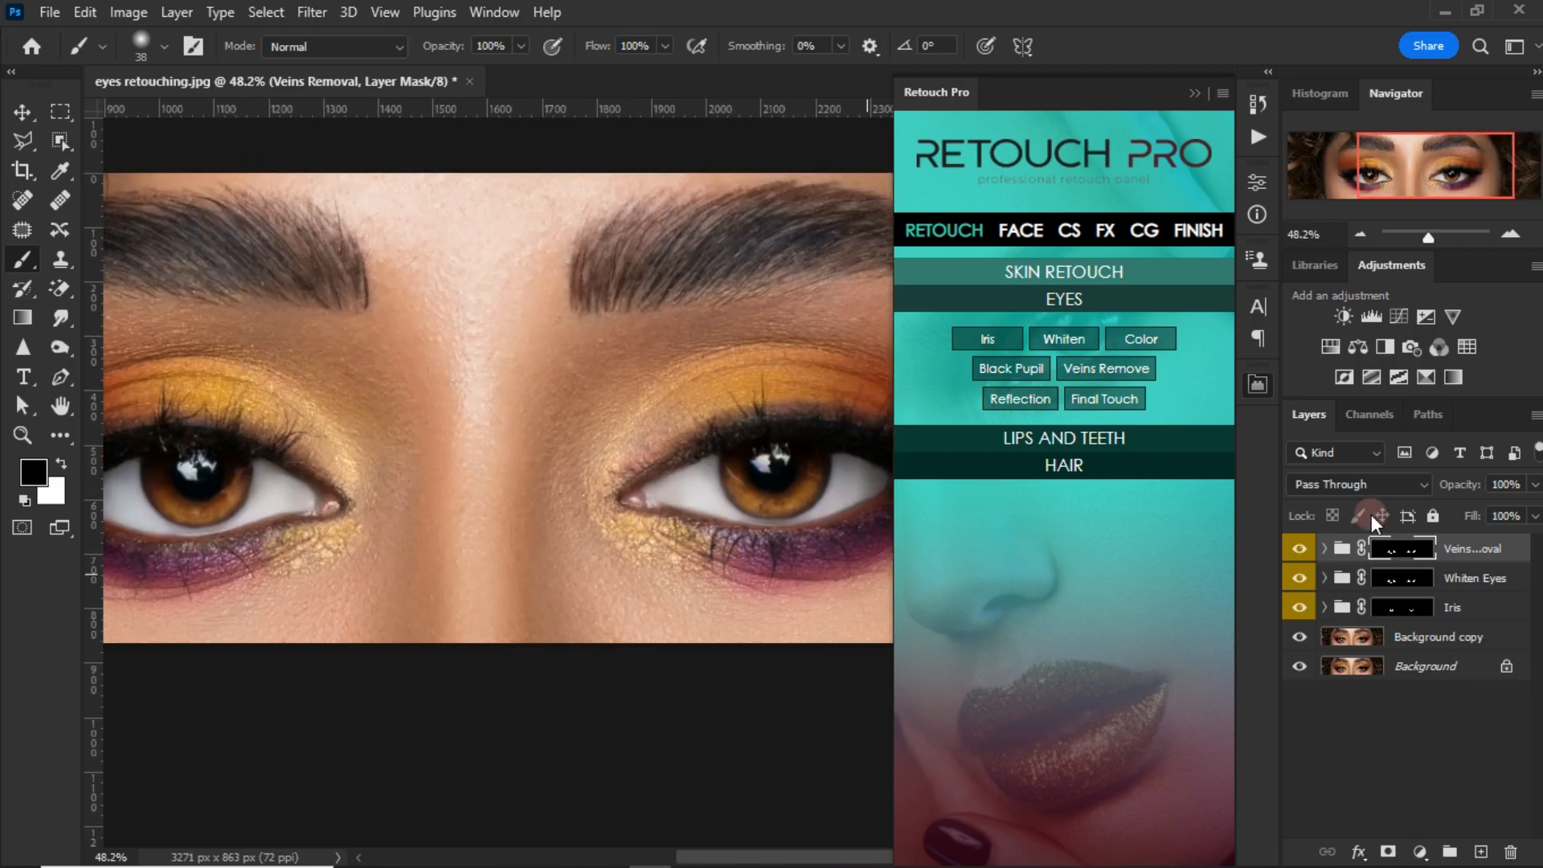
click(1535, 484)
drag(1526, 509, 1525, 520)
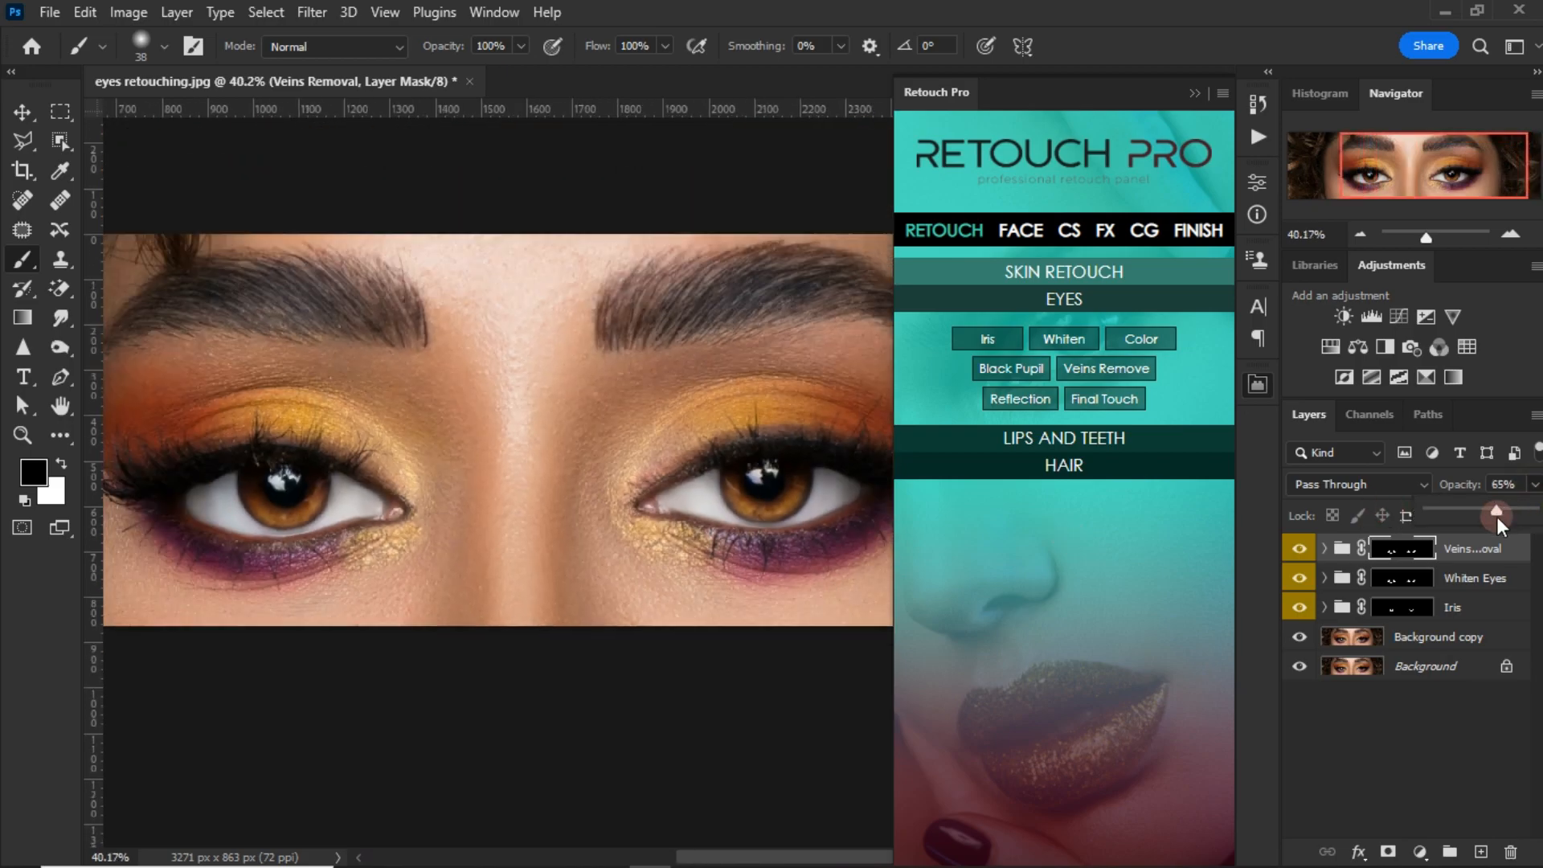
click(1299, 549)
click(1300, 549)
drag(651, 548, 684, 553)
Step: Add the Black Pupil effect and paint its mask in white over the left-hand eye's pupil with a 48 px brush
click(1011, 374)
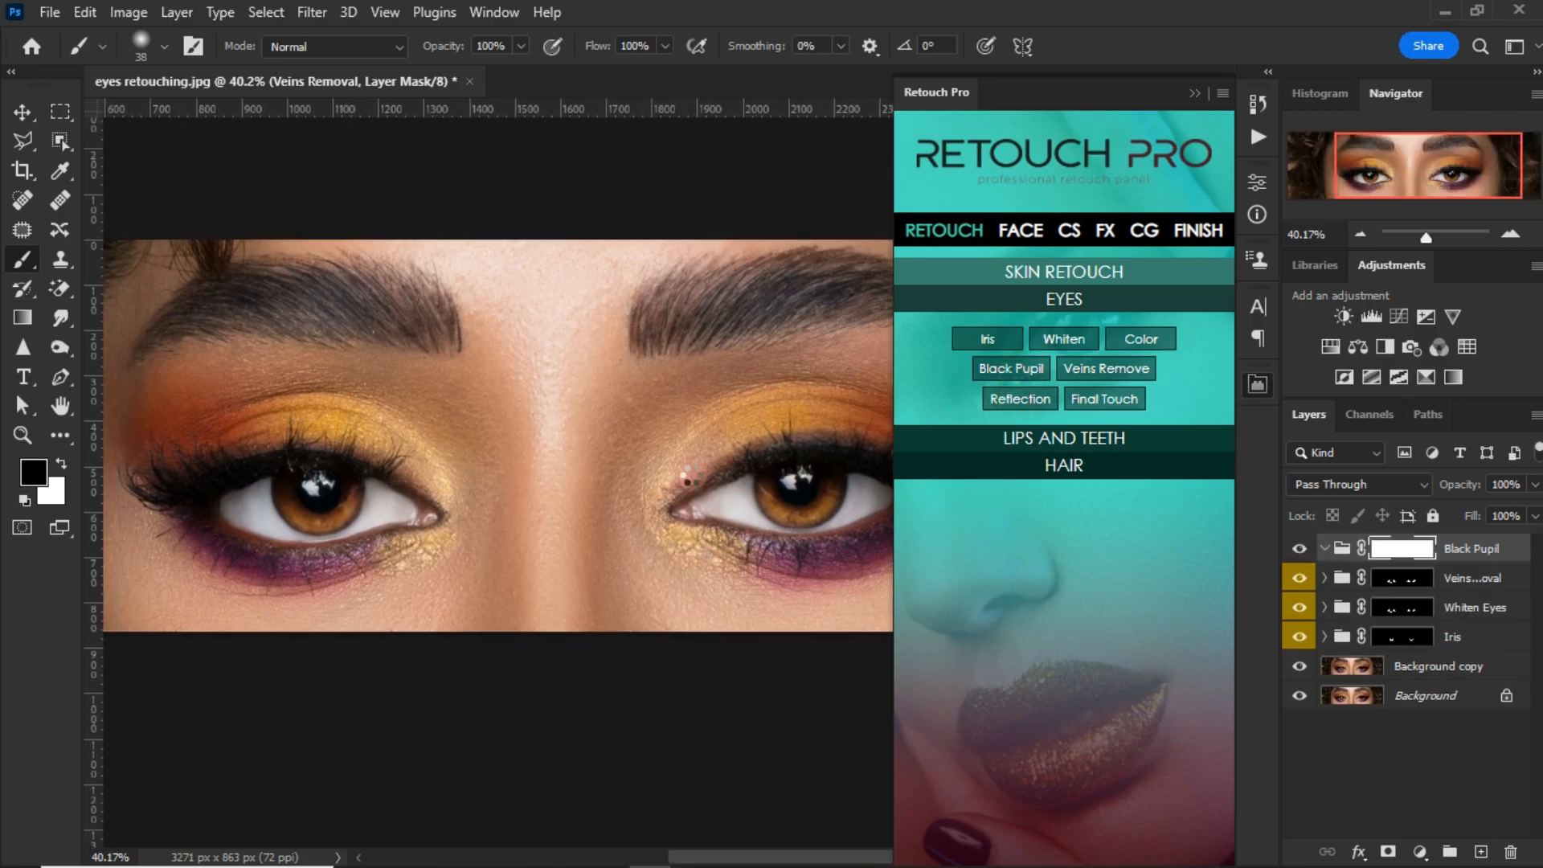
scroll(320, 487, up, 3)
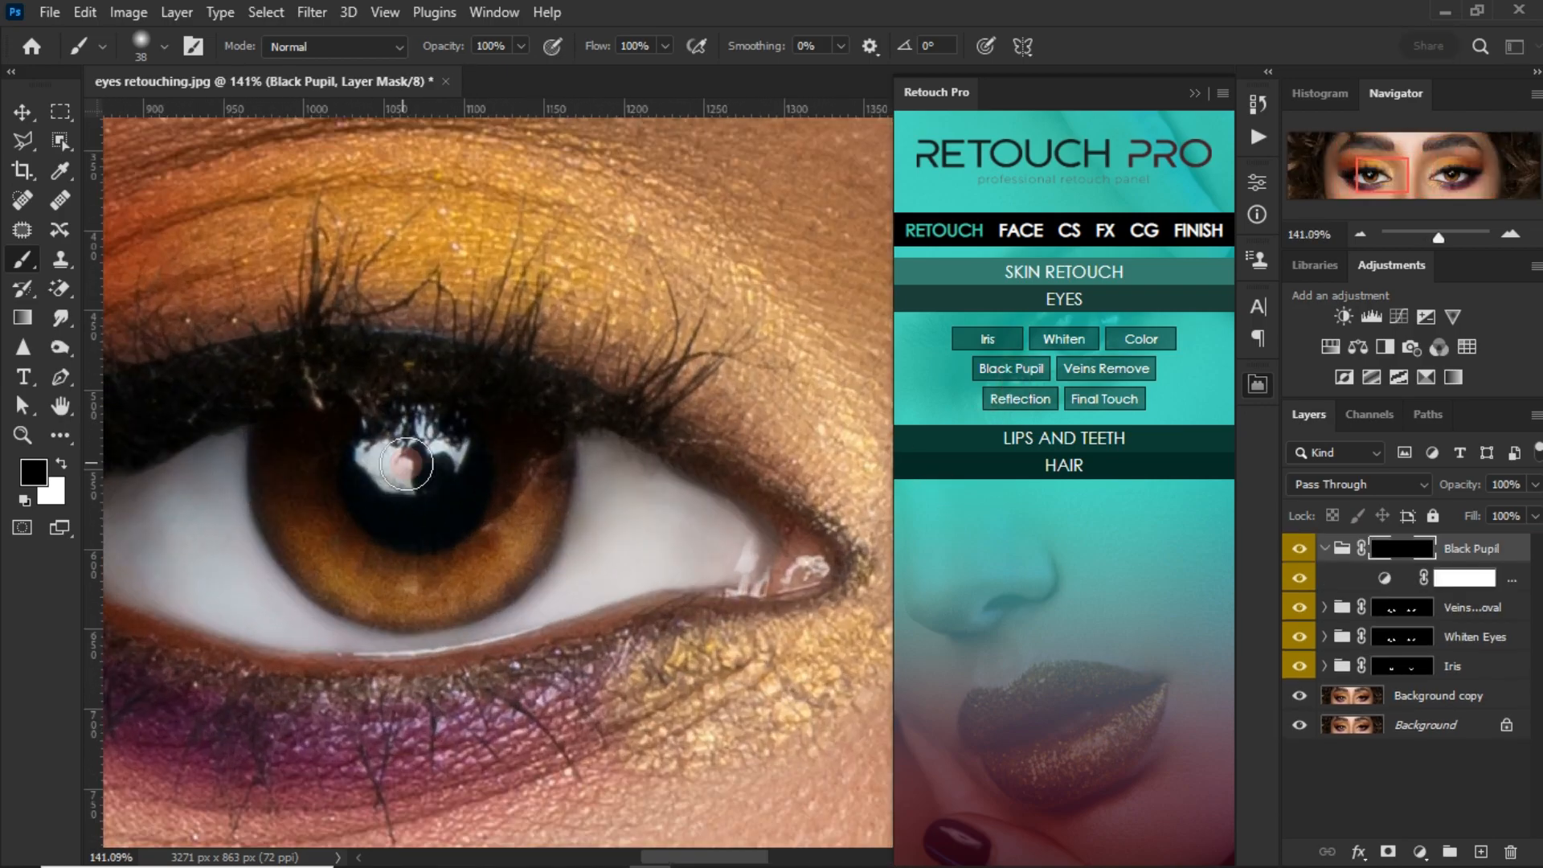
drag(407, 461, 451, 461)
right_click(451, 461)
click(857, 7)
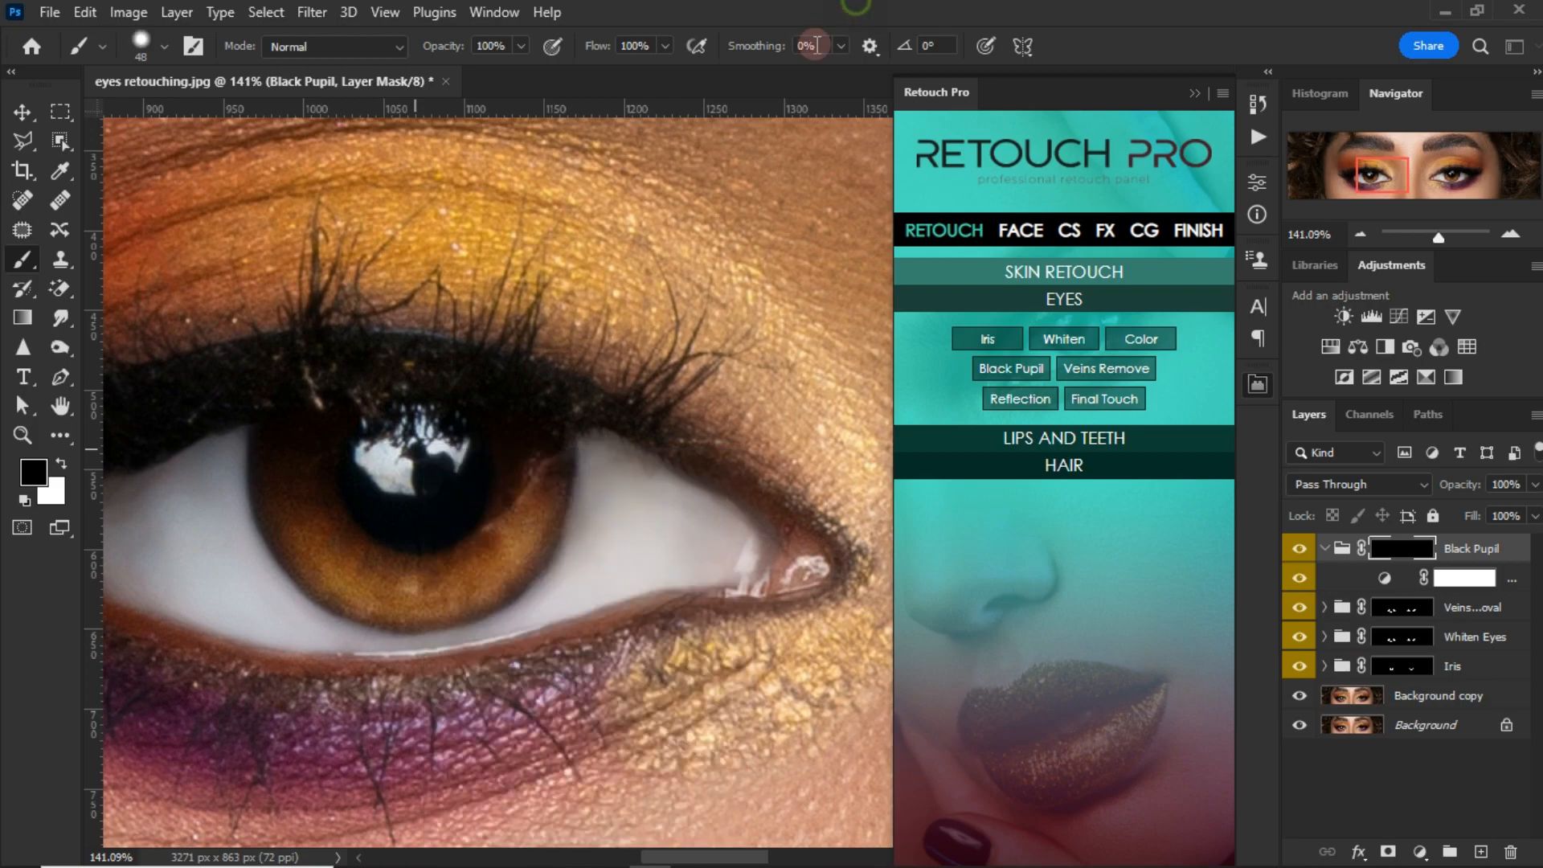
key(x)
mouse_move(399, 505)
mouse_down()
mouse_move(382, 465)
mouse_move(416, 449)
mouse_move(434, 512)
mouse_move(396, 504)
mouse_move(428, 471)
mouse_up()
Step: Paint the Black Pupil mask in white over the right-hand eye's pupil with the 48 px brush
scroll(346, 490, down, 3)
scroll(641, 502, right, 6)
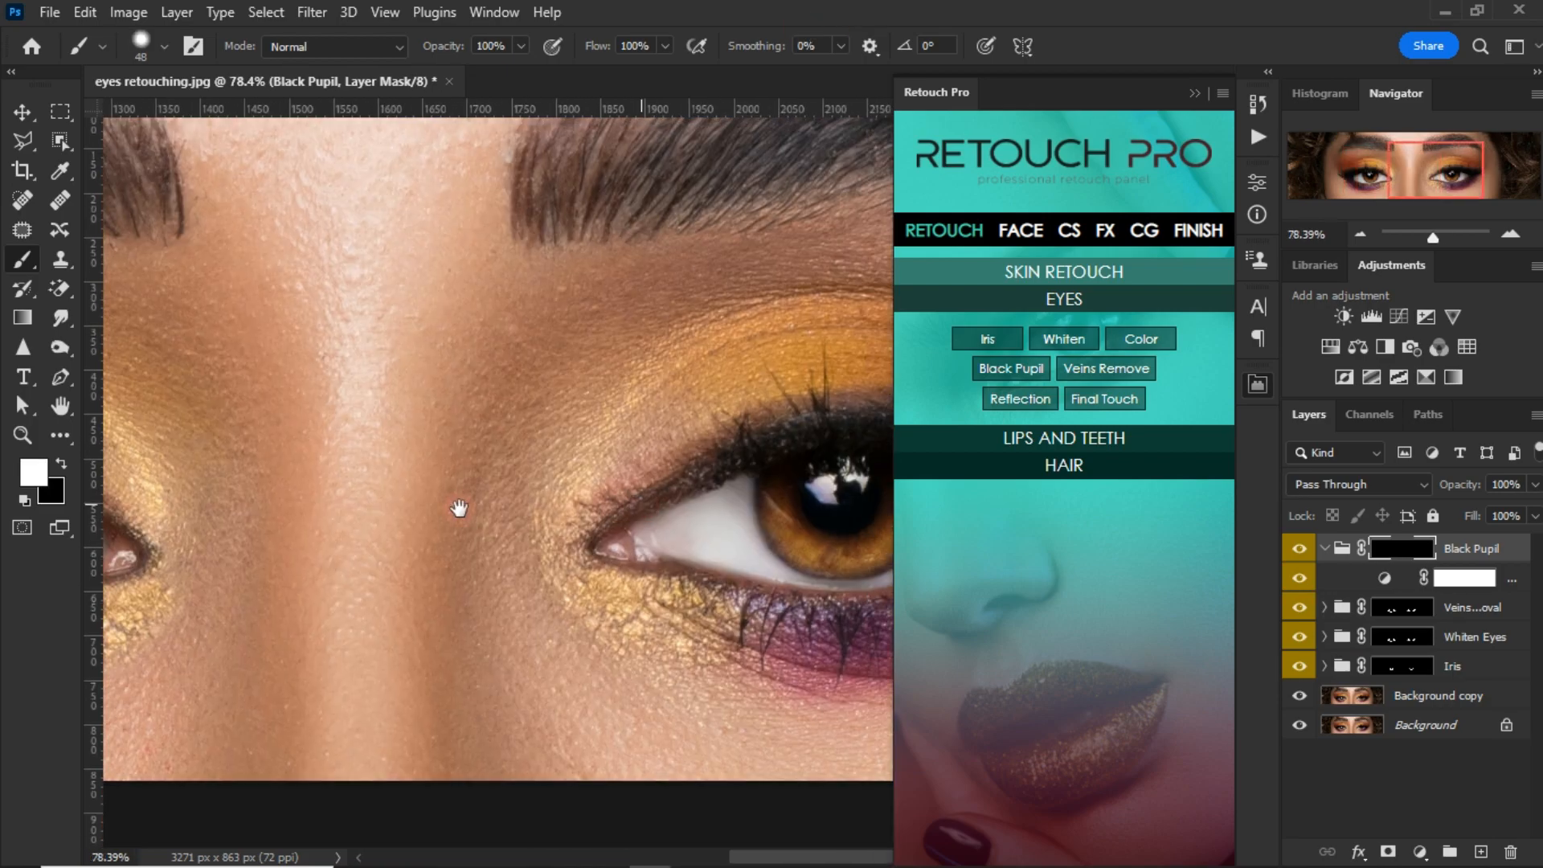
mouse_move(641, 490)
mouse_down()
mouse_move(660, 475)
mouse_move(646, 507)
mouse_up()
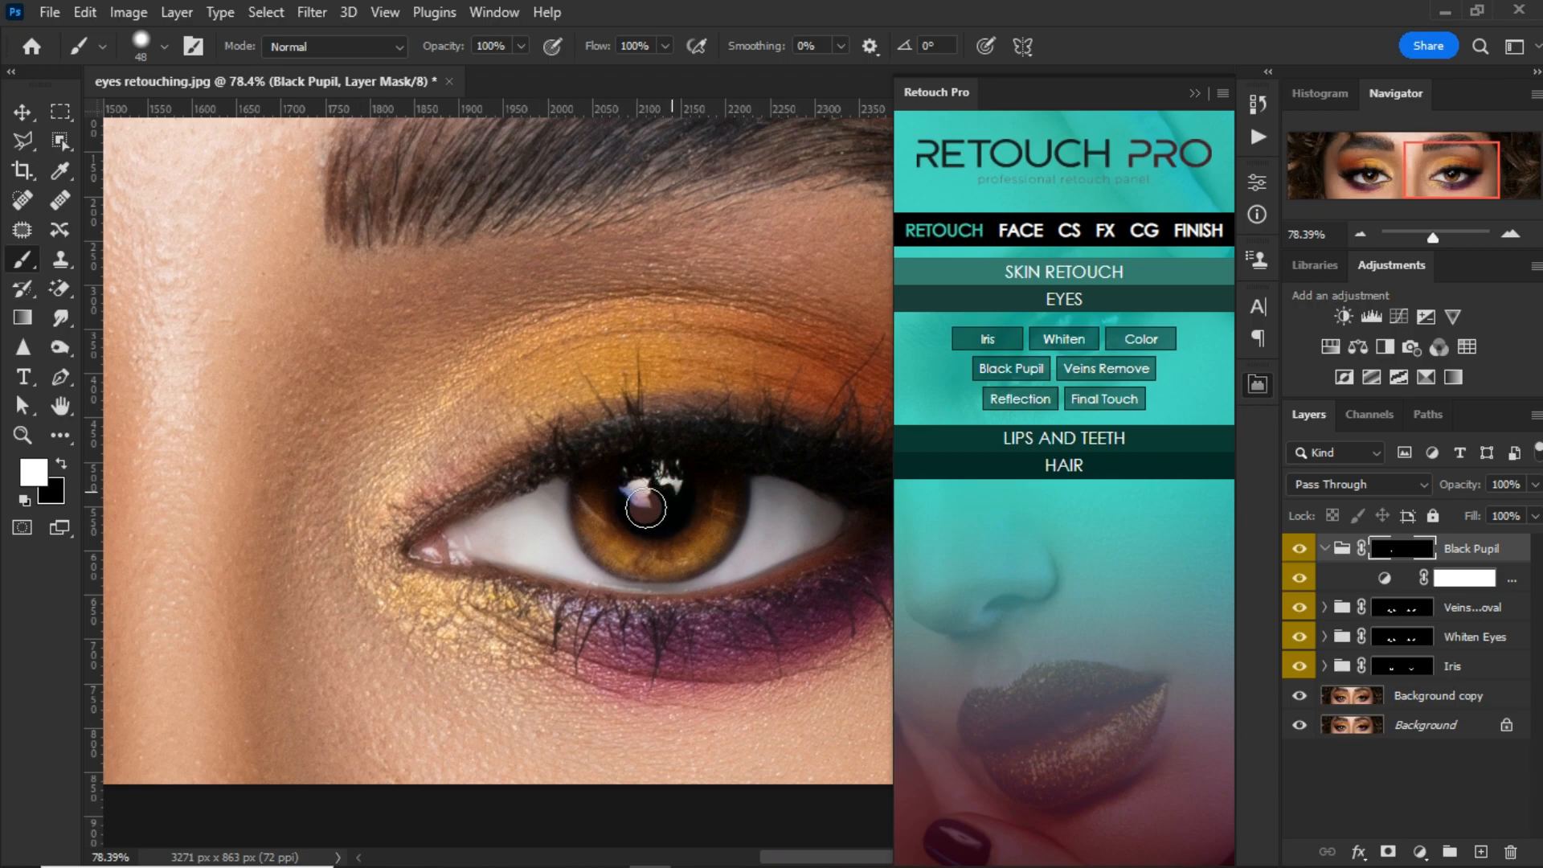
scroll(660, 505, down, 5)
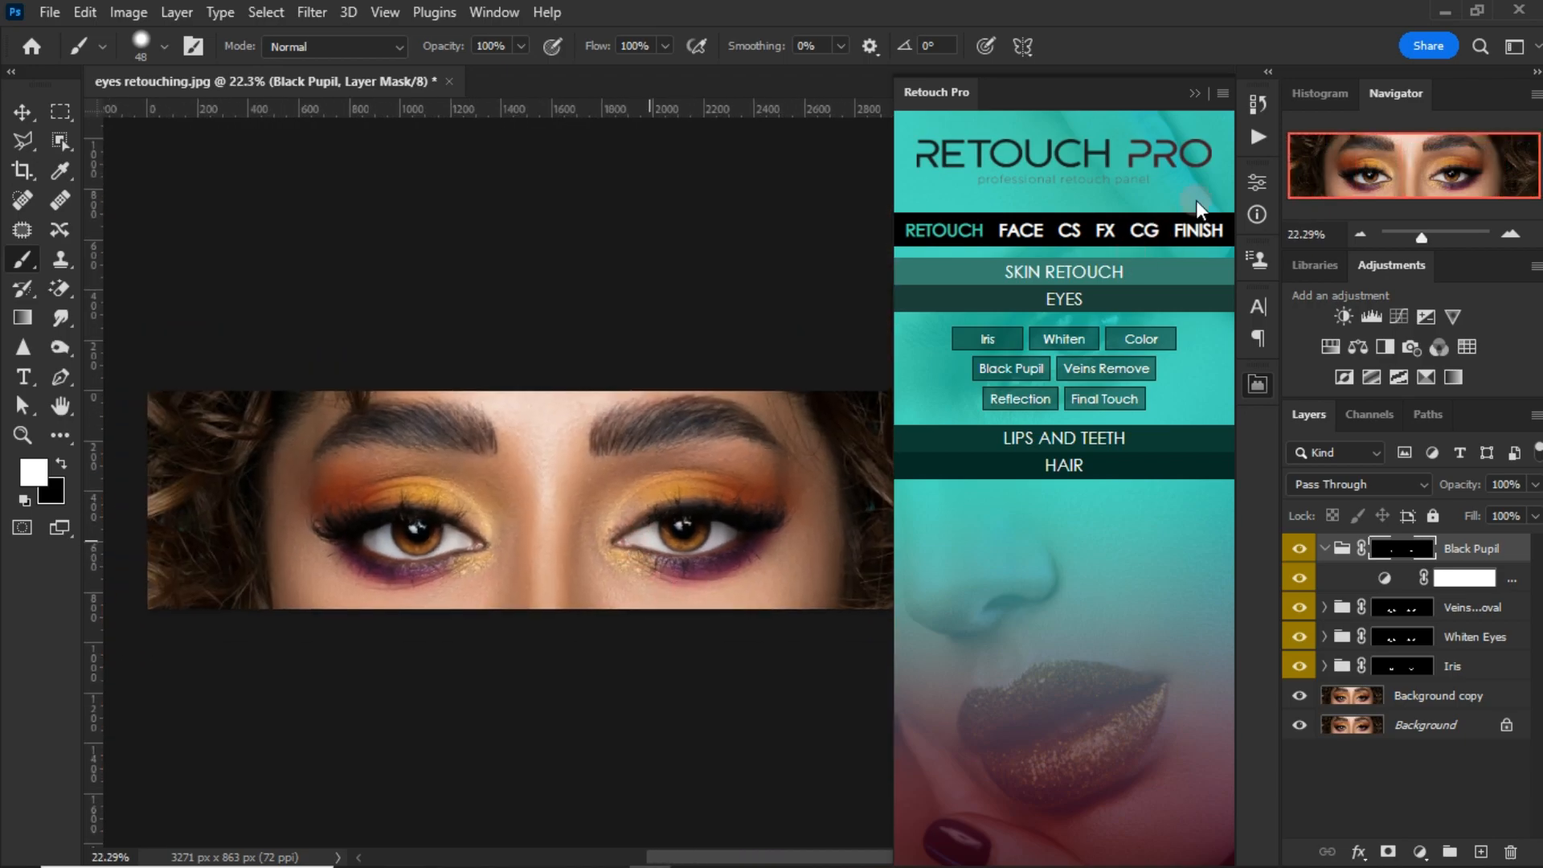
Step: Group the Black Pupil, Veins Removal, Whiten Eyes and Iris groups together and name the new group "eyes"
click(1192, 94)
shift+click(1464, 675)
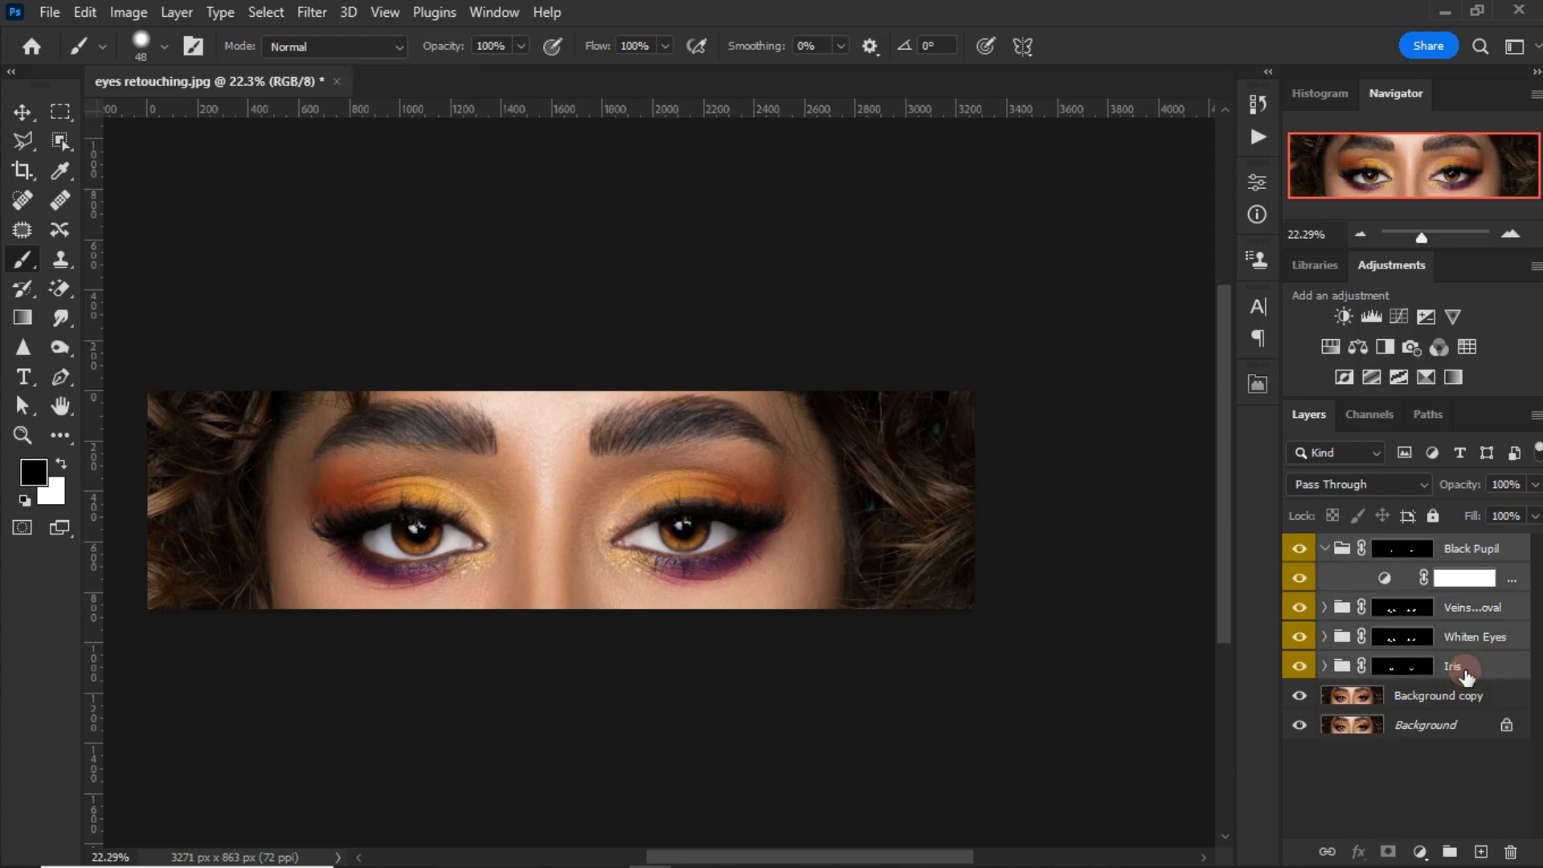
key(ctrl+e)
key(ctrl+z)
key(ctrl+g)
click(1368, 549)
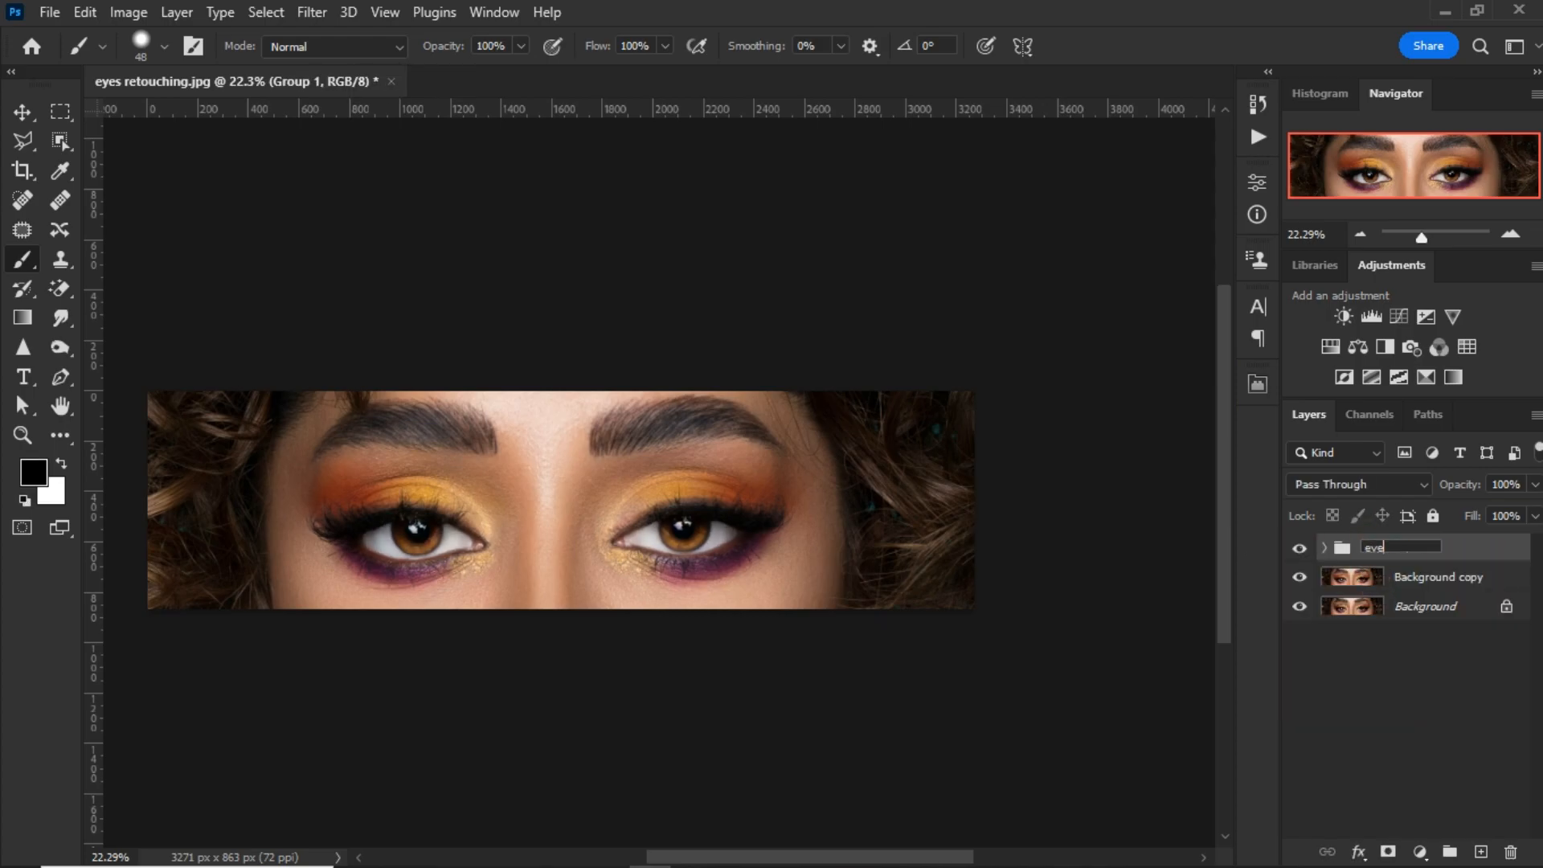
key(Return)
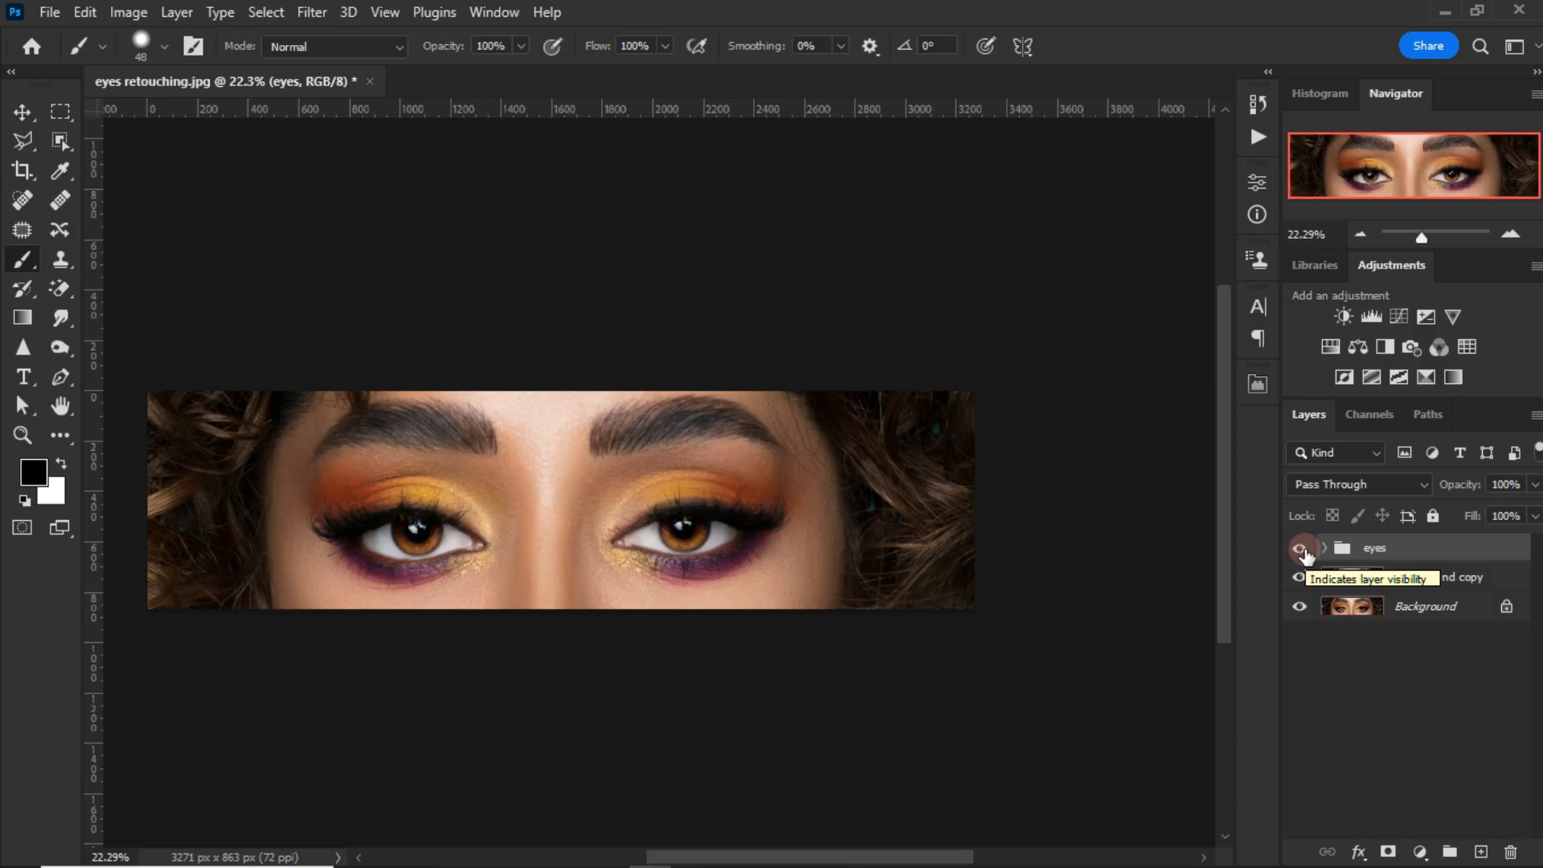
Step: Toggle the eyes group's visibility to compare the portrait before and after the retouch
click(1300, 549)
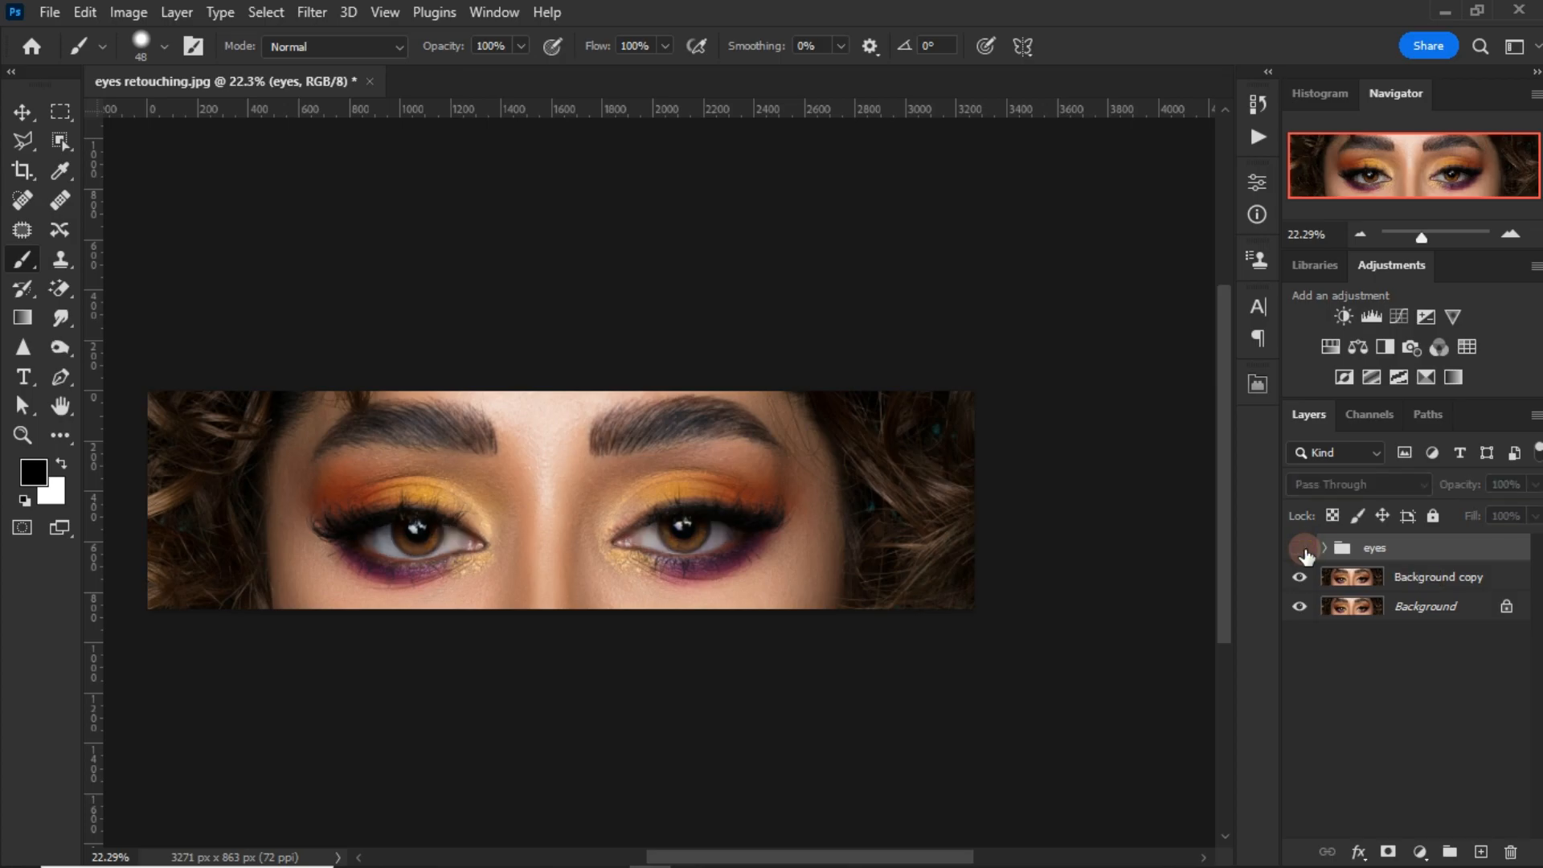
click(1304, 553)
scroll(539, 534, up, 5)
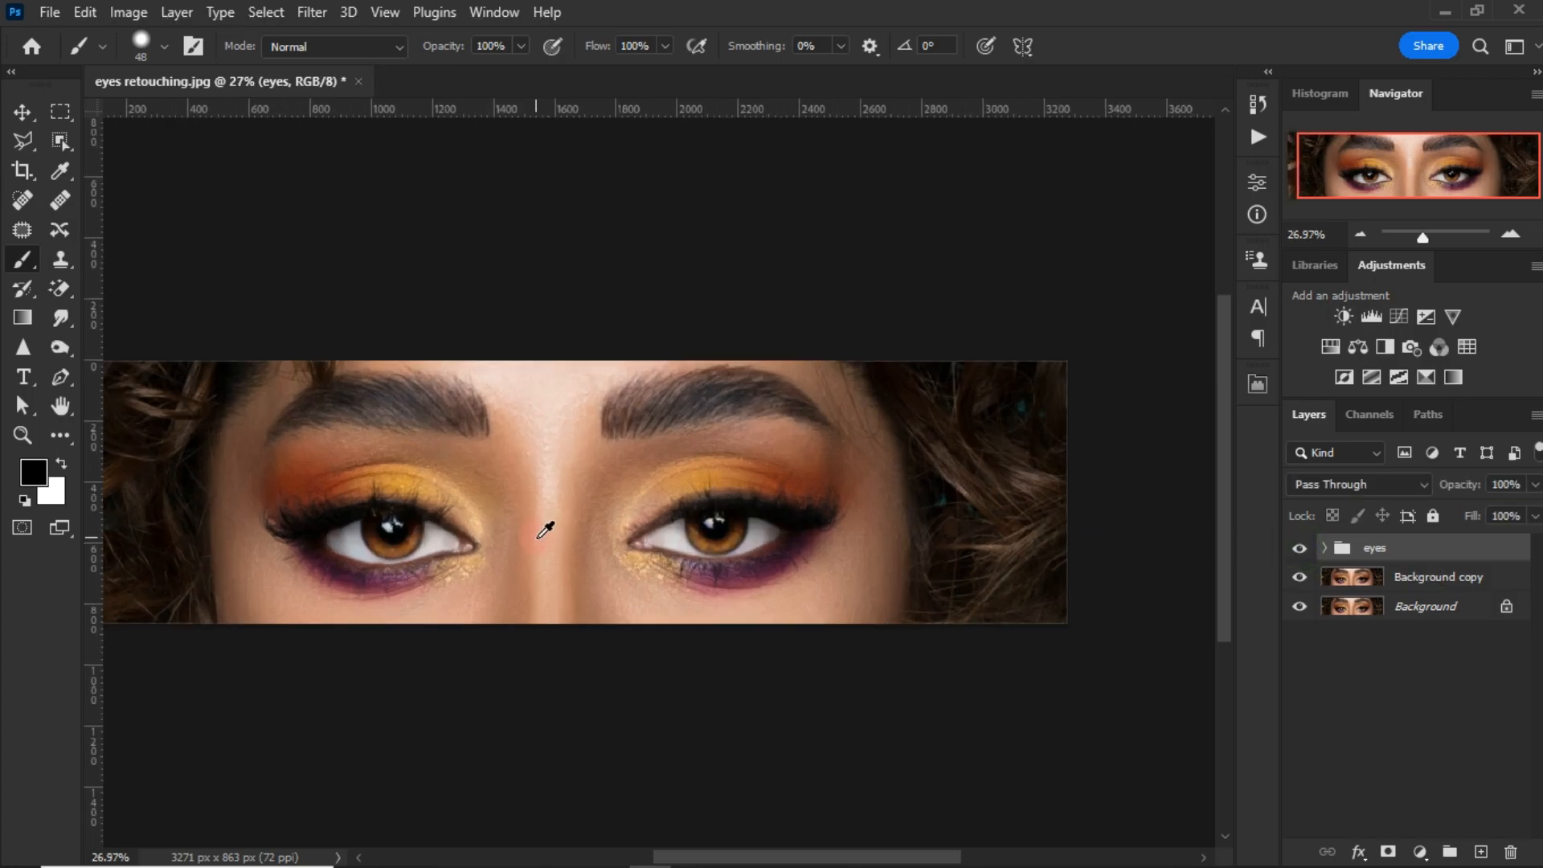
click(1299, 551)
click(1299, 550)
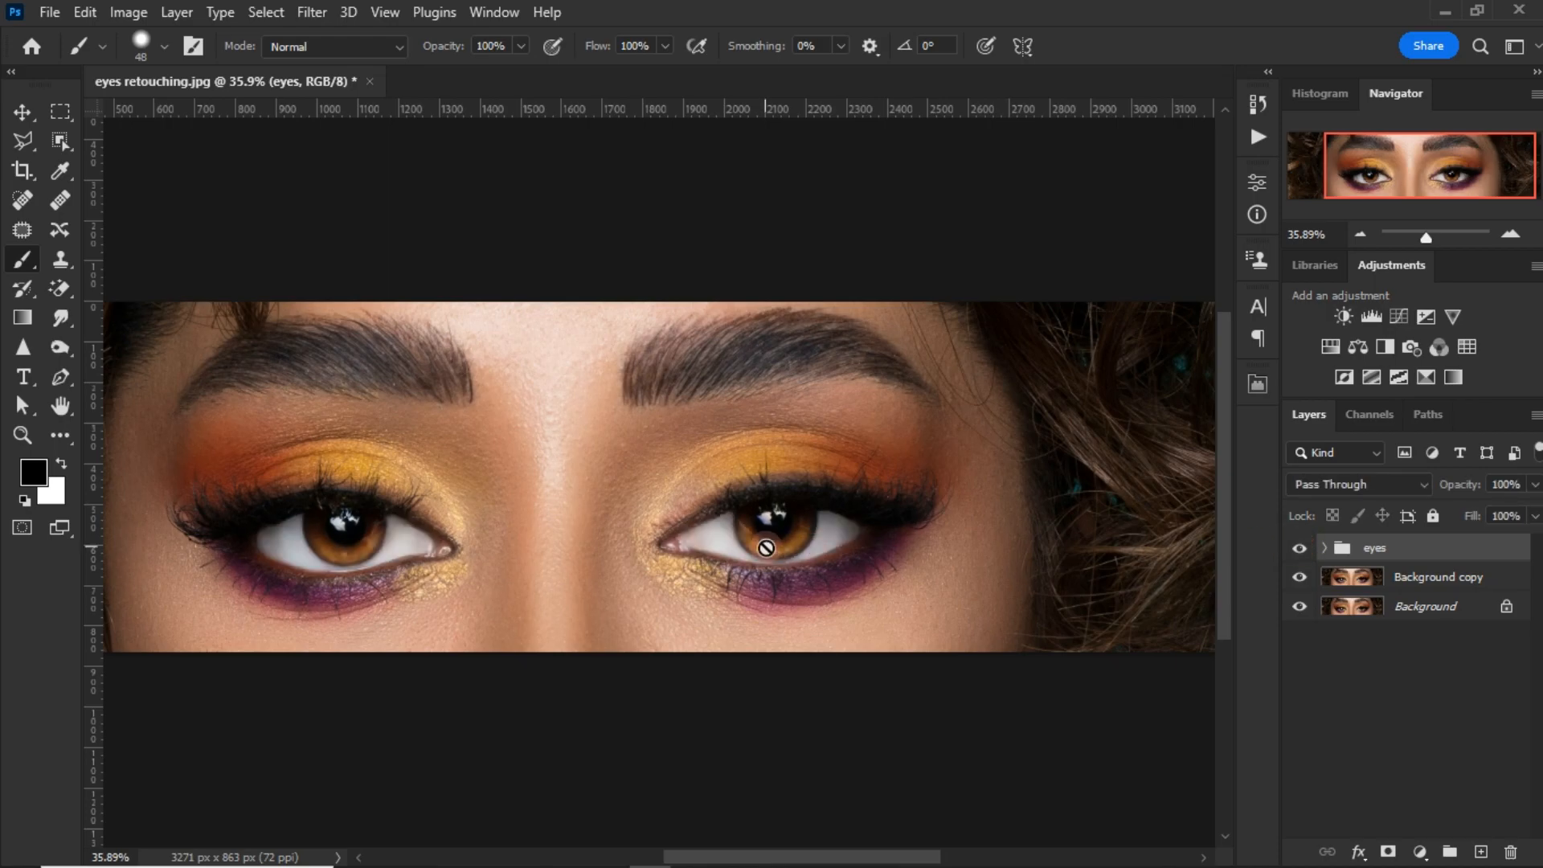
Step: Add a Hue/Saturation adjustment above the eyes group with Hue at 44, and invert its mask to black
scroll(763, 542, down, 1)
click(1330, 346)
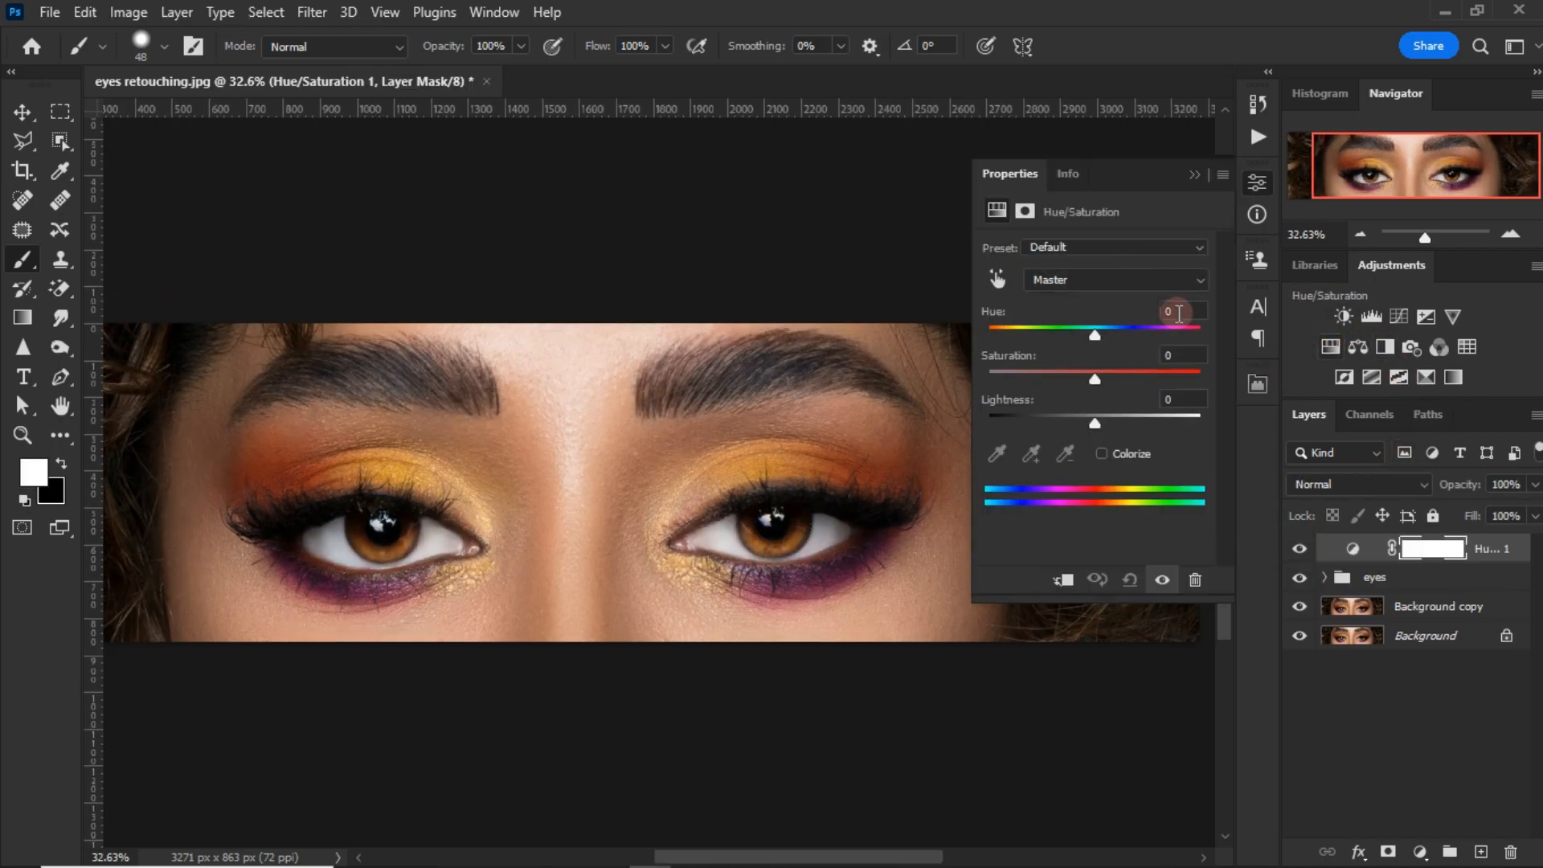
text(44)
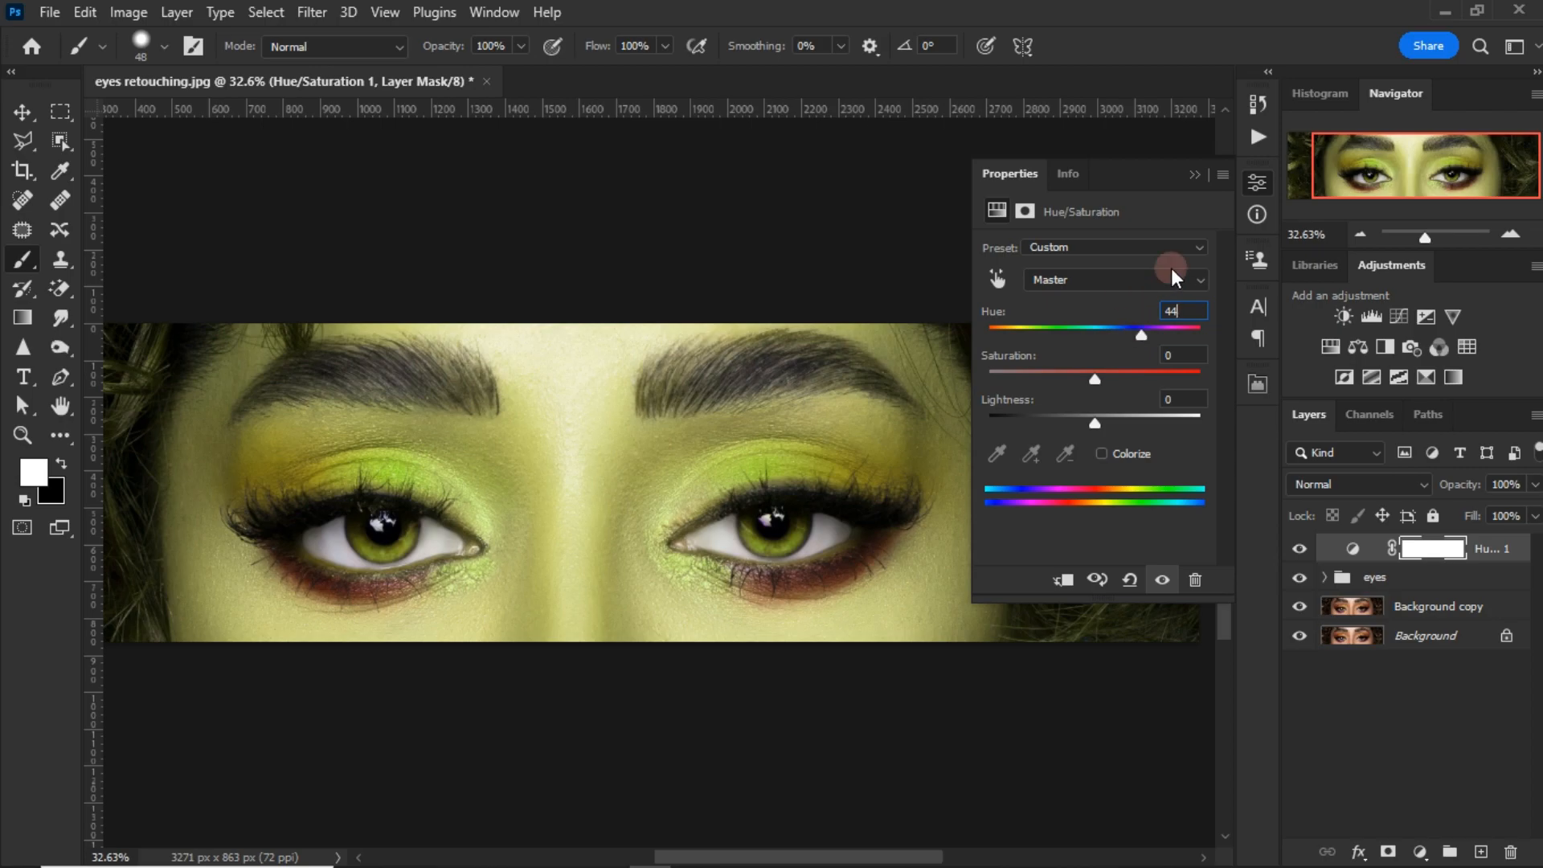
click(1195, 173)
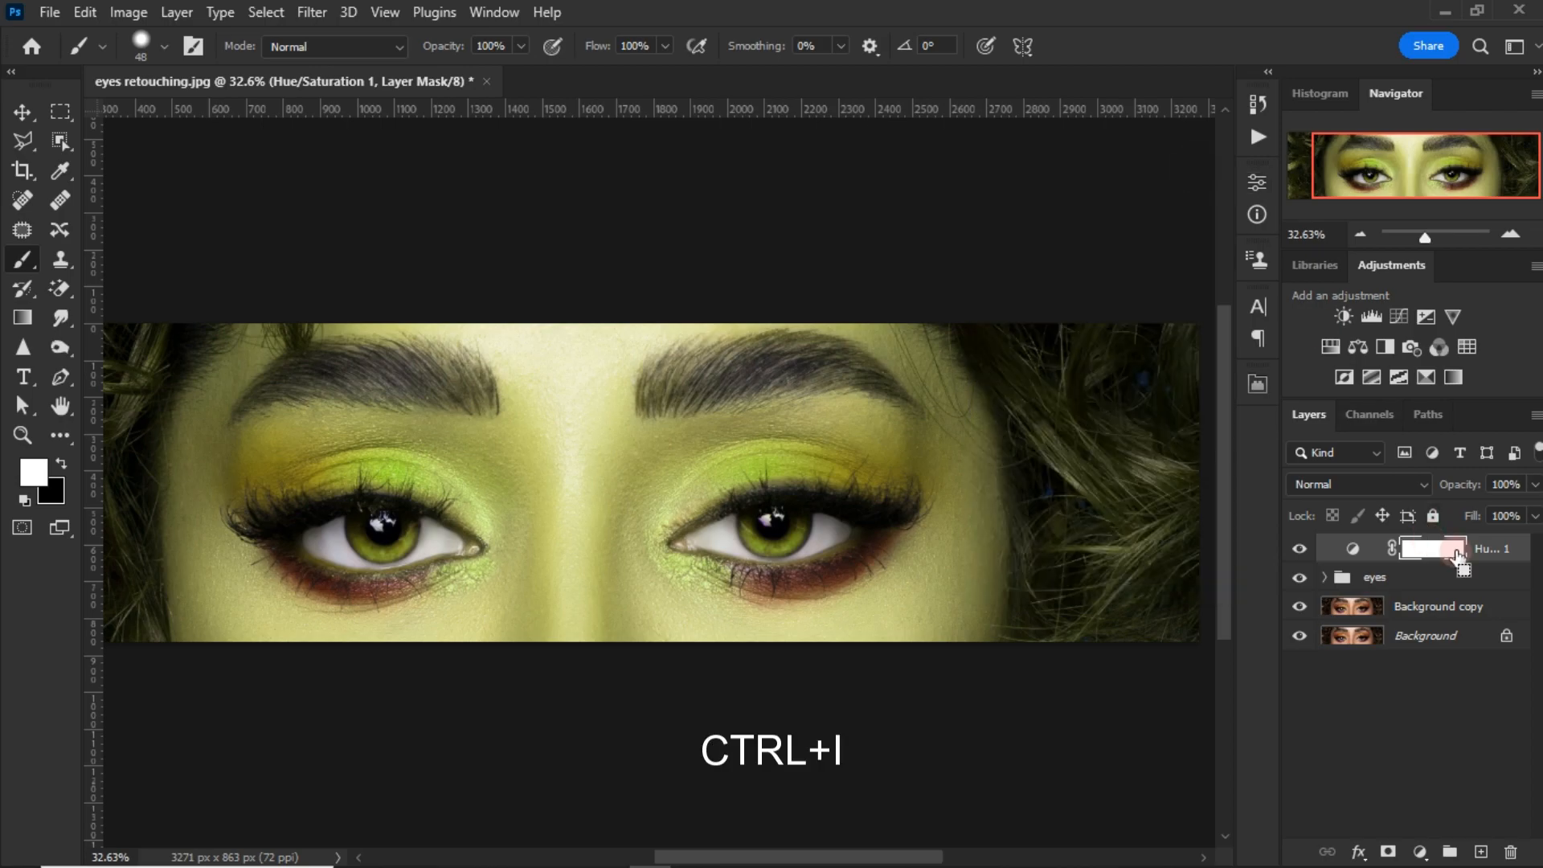
key(ctrl+i)
Step: Paint the Hue/Saturation mask in white over the left-hand eye's iris with a 36 px brush
scroll(509, 271, up, 3)
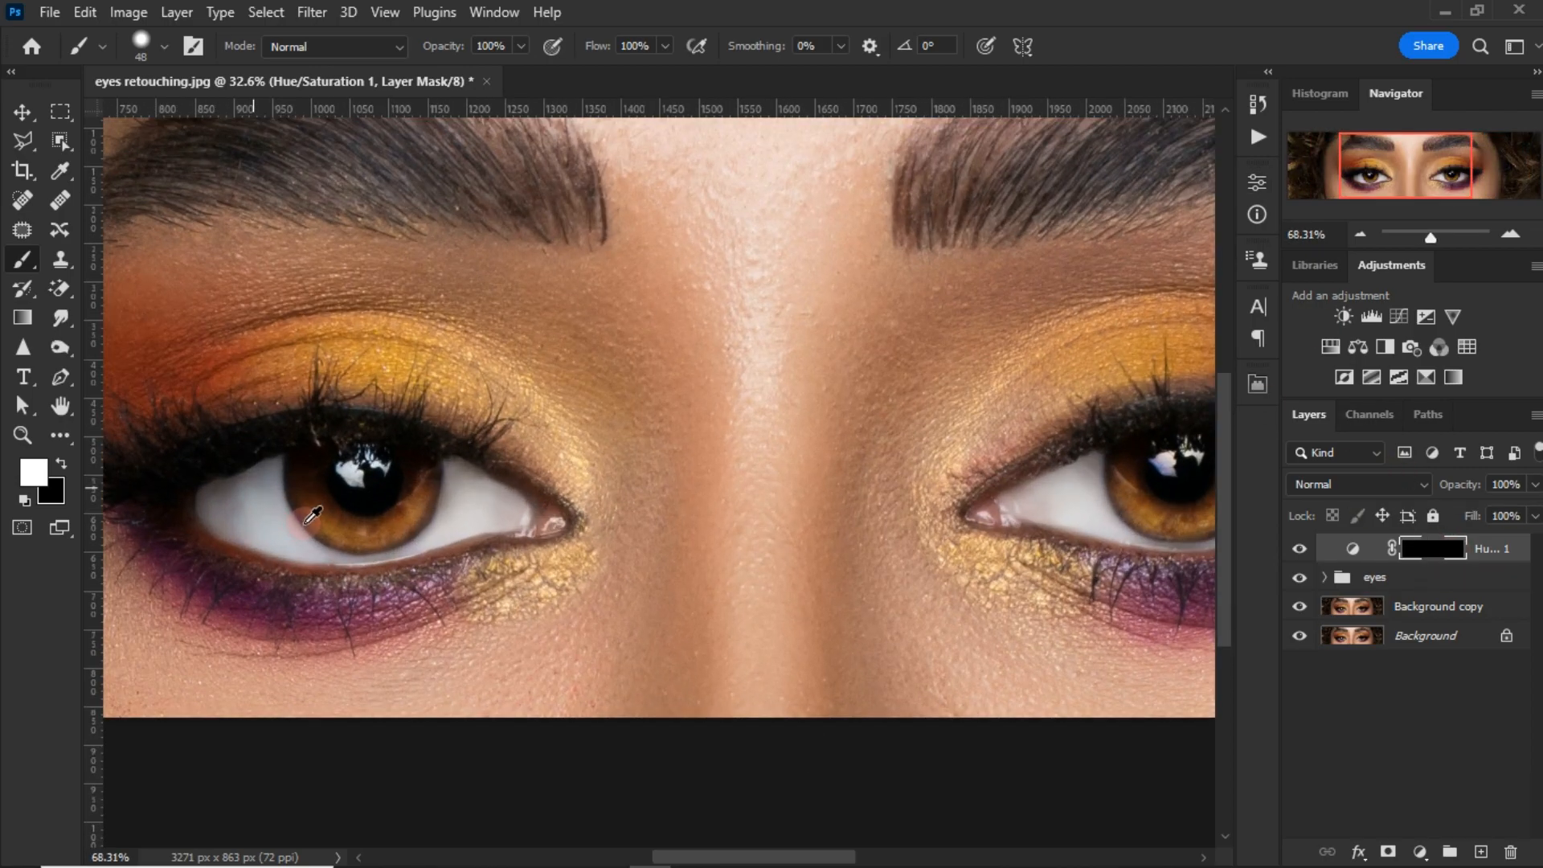
scroll(307, 523, up, 3)
drag(458, 533, 568, 549)
mouse_move(437, 506)
mouse_down()
mouse_move(417, 449)
mouse_move(402, 459)
mouse_move(412, 436)
mouse_move(426, 435)
mouse_move(423, 520)
mouse_move(469, 551)
mouse_move(483, 541)
mouse_move(467, 549)
mouse_move(478, 558)
mouse_move(543, 558)
mouse_move(474, 557)
mouse_move(581, 528)
mouse_move(561, 549)
mouse_move(580, 541)
mouse_move(617, 463)
mouse_move(590, 528)
mouse_move(519, 562)
mouse_move(438, 534)
mouse_move(497, 569)
mouse_move(621, 522)
mouse_move(627, 467)
mouse_move(506, 512)
mouse_move(451, 418)
mouse_move(409, 475)
mouse_move(463, 568)
mouse_up()
key(x)
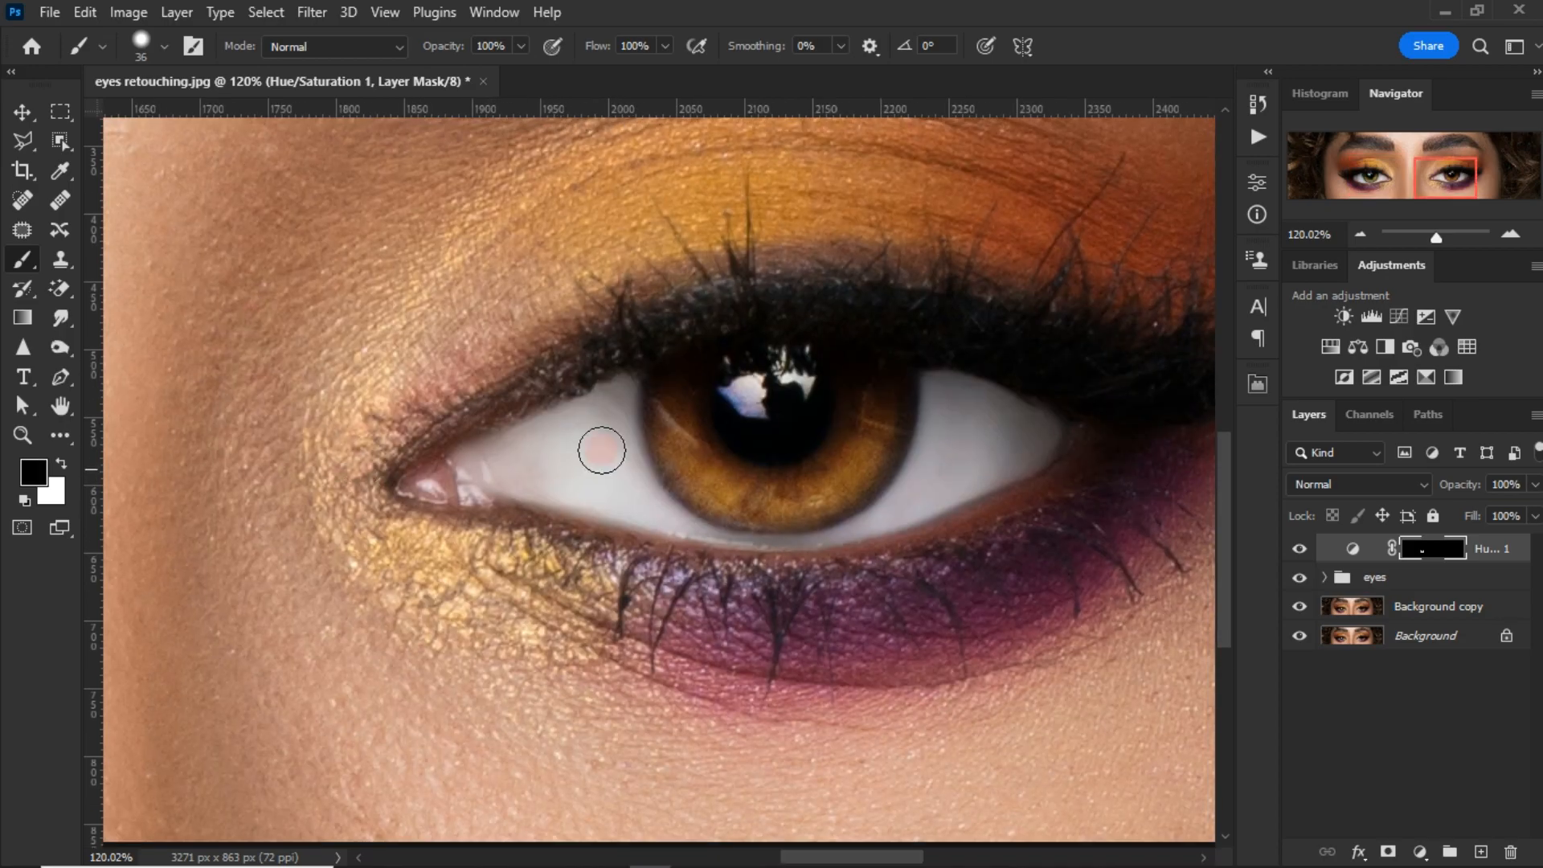
Step: Paint the Hue/Saturation mask in white over the right-hand eye's iris and toggle the layer's visibility to compare
key(x)
mouse_move(679, 385)
mouse_down()
mouse_move(679, 439)
mouse_move(666, 429)
mouse_move(703, 481)
mouse_move(796, 495)
mouse_move(705, 488)
mouse_move(832, 484)
mouse_move(792, 483)
mouse_move(846, 460)
mouse_move(814, 493)
mouse_move(863, 470)
mouse_move(882, 388)
mouse_move(859, 390)
mouse_move(887, 397)
mouse_move(815, 492)
mouse_up()
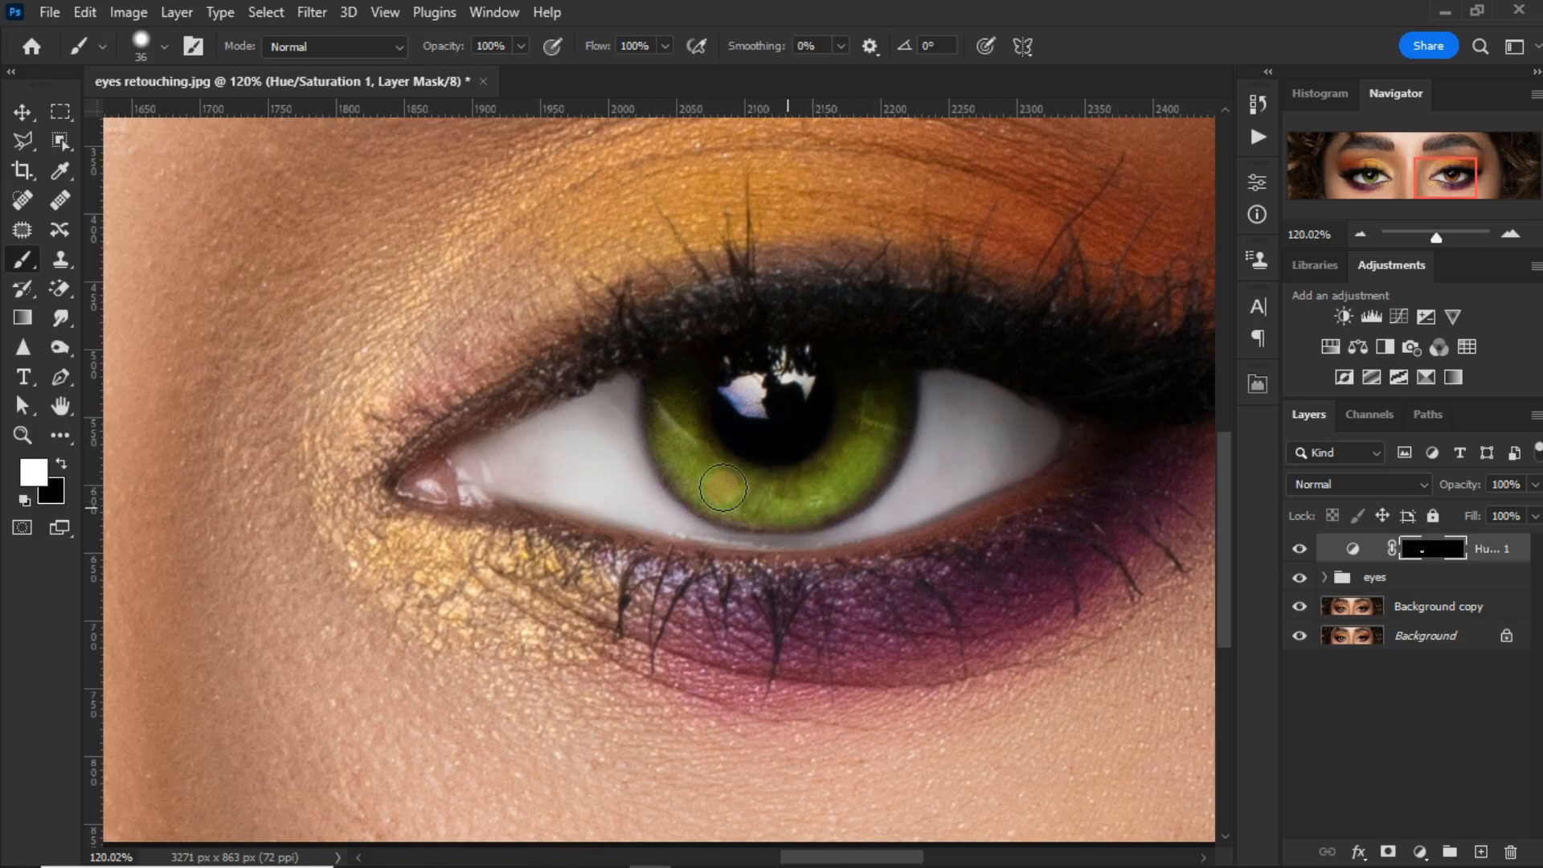
scroll(696, 450, down, 5)
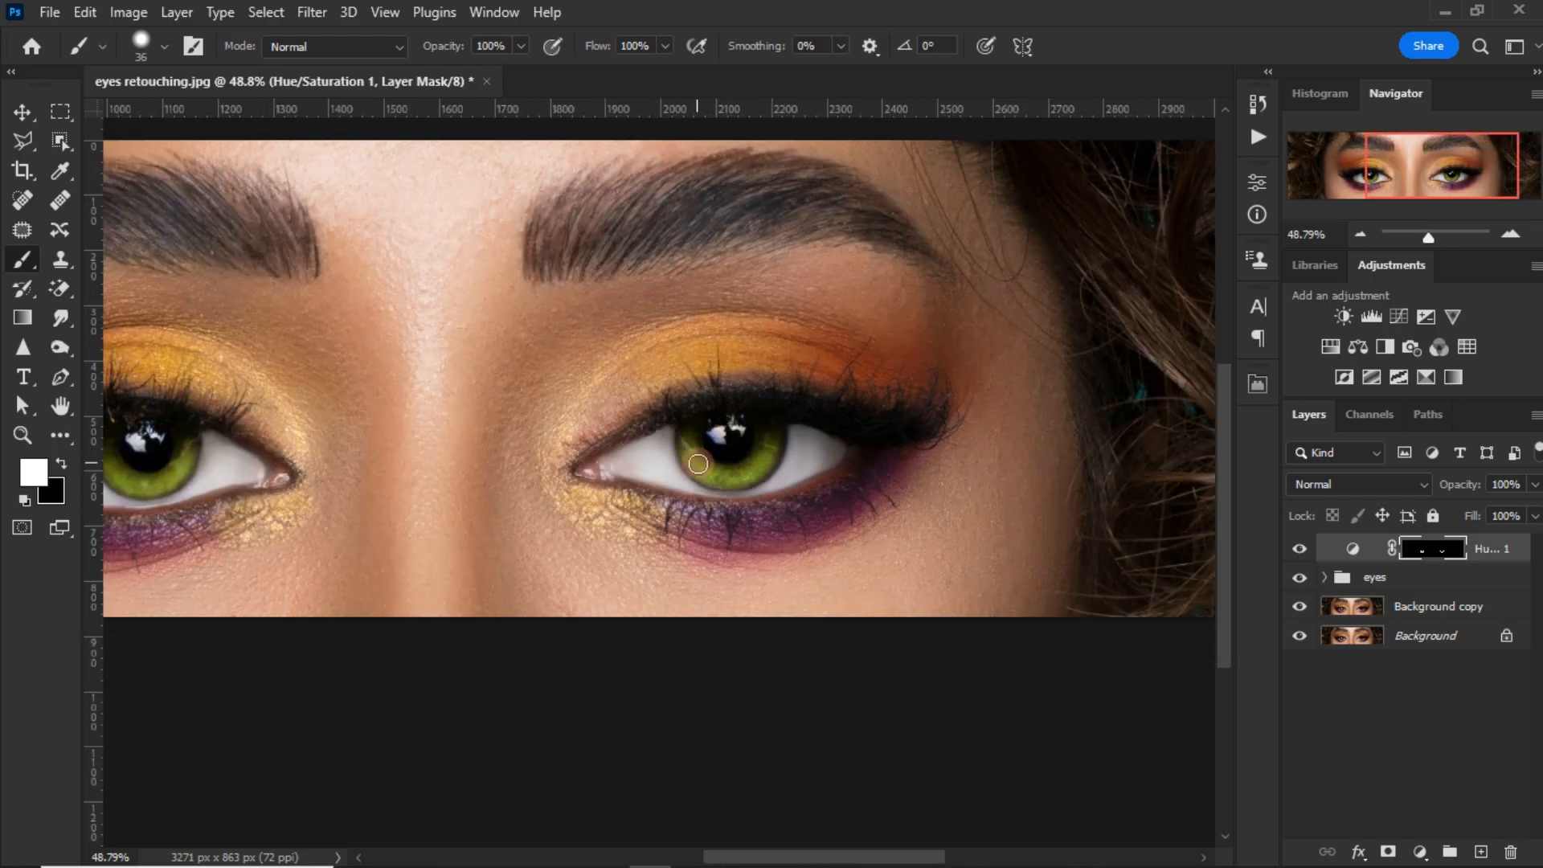
scroll(721, 457, down, 3)
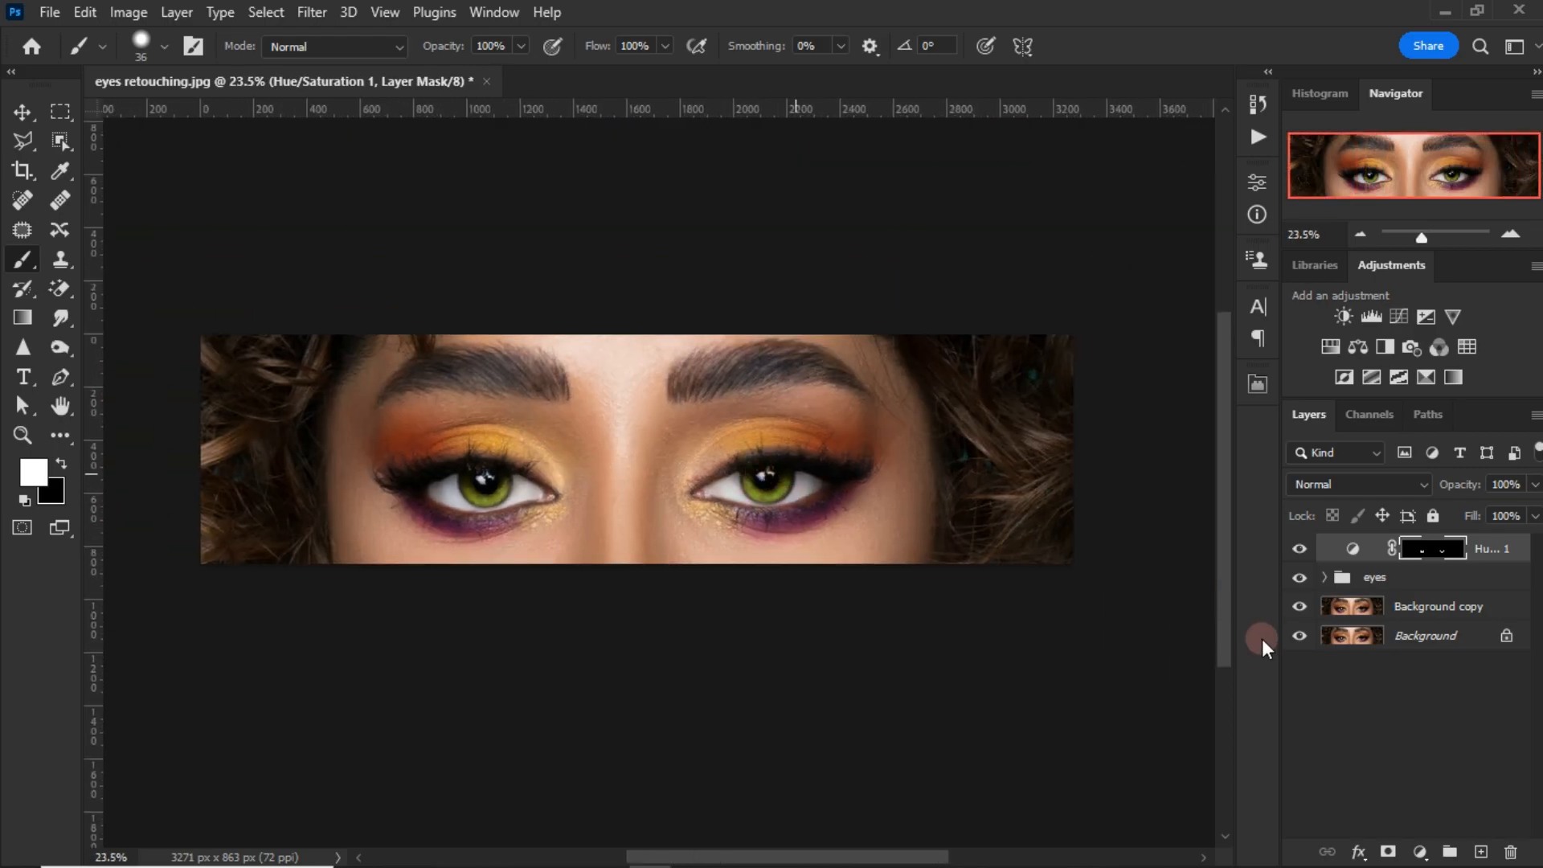
click(1302, 554)
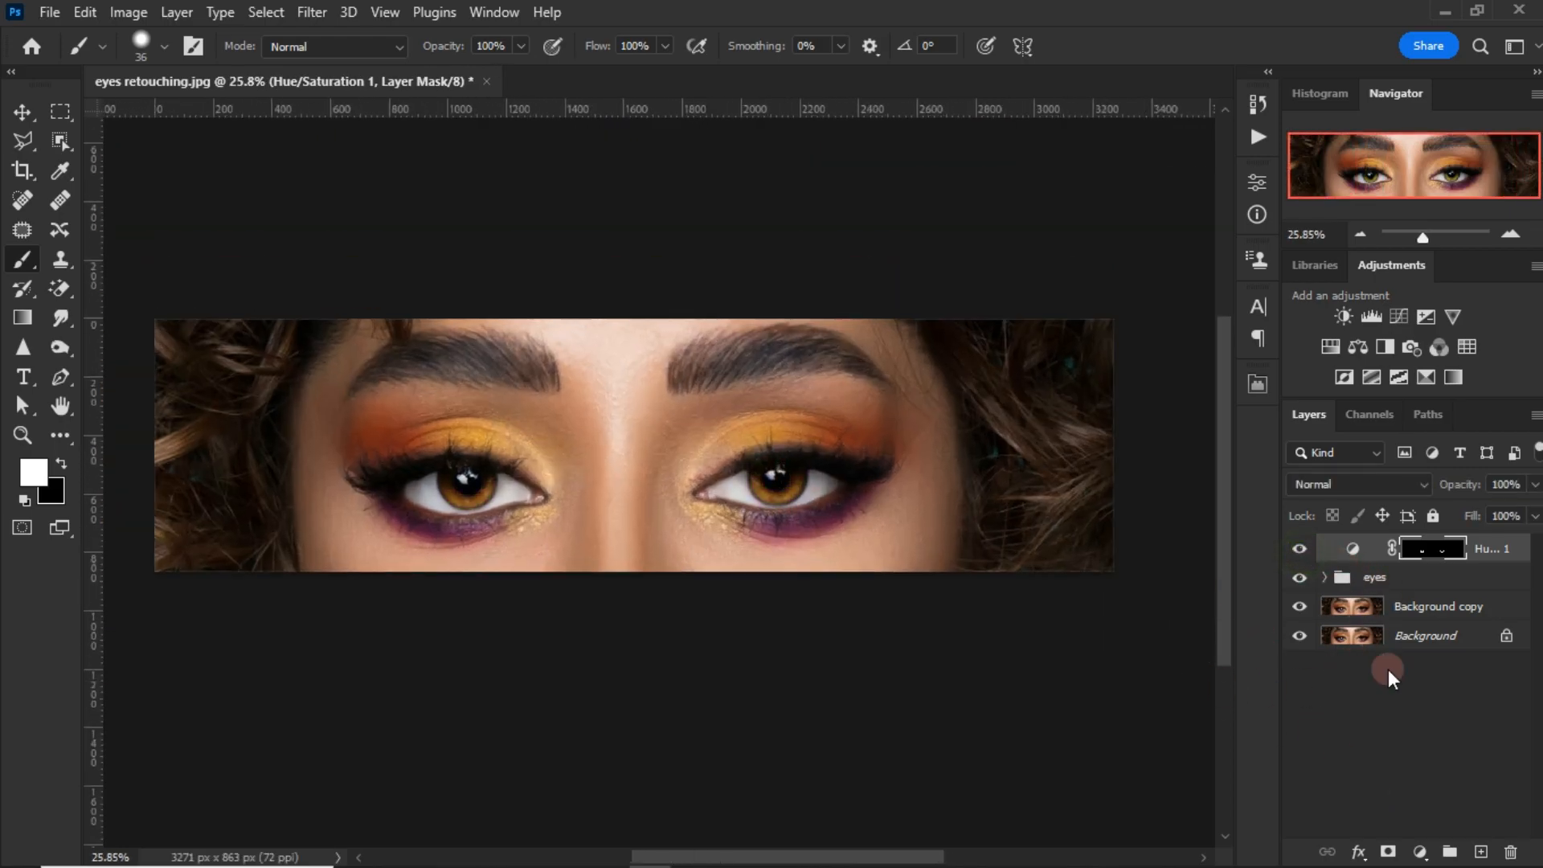
Step: Add a Selective Color adjustment and adjust its Yellows, with Cyan at -28% and Magenta at about +7%
click(1420, 852)
click(1420, 853)
click(1121, 273)
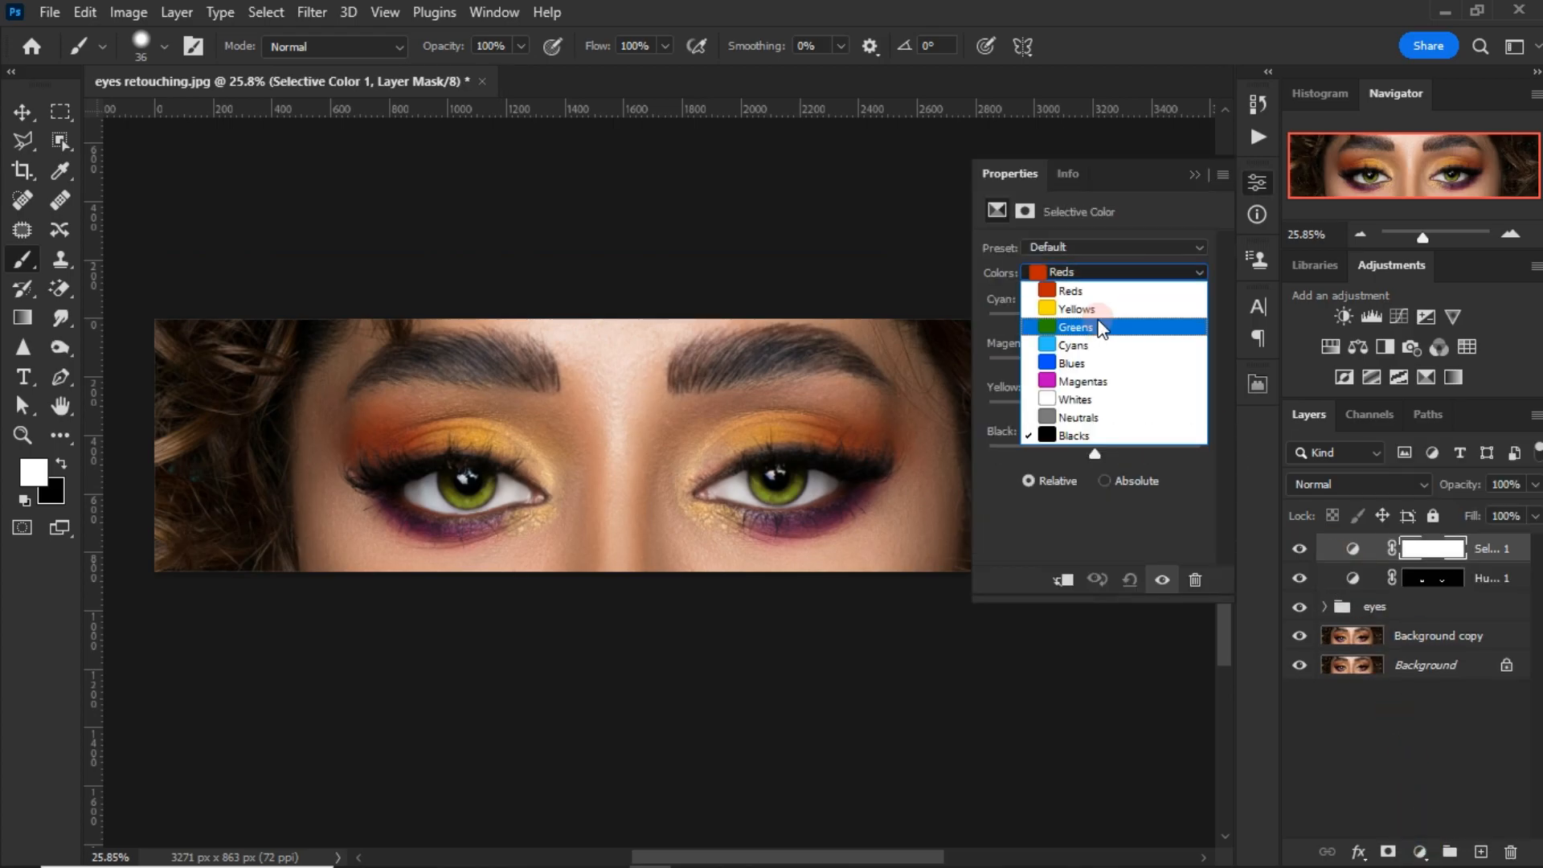
click(1096, 298)
drag(1077, 334, 1066, 360)
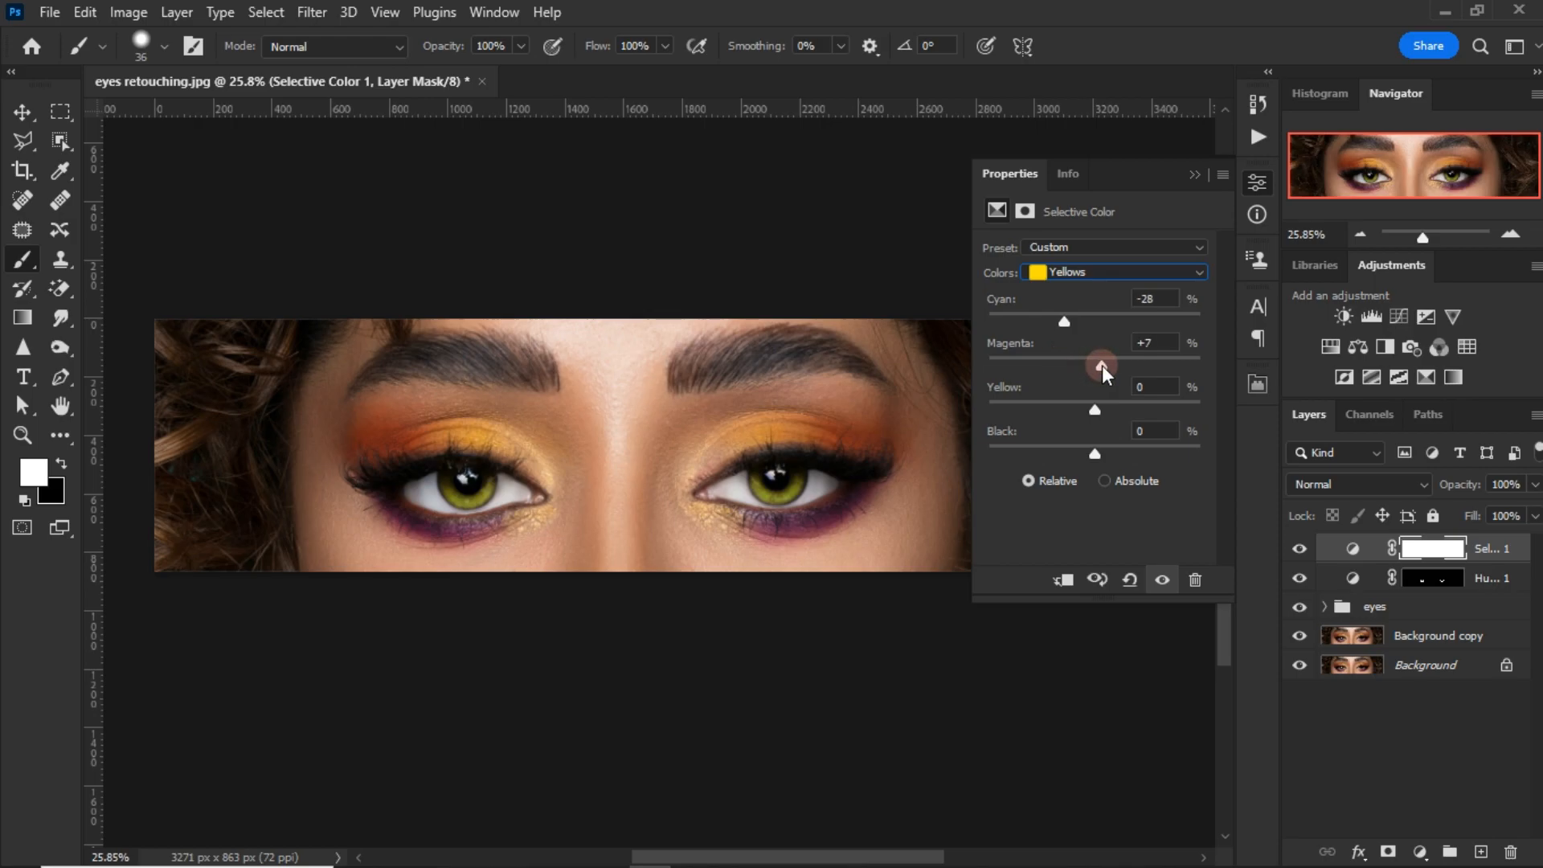
drag(1101, 365, 1102, 406)
Step: Adjust the Selective Color Magentas to Cyan -20%, Magenta +32%, Yellow +35% and Black about +27%
click(1140, 265)
click(1110, 376)
drag(1095, 321, 1071, 335)
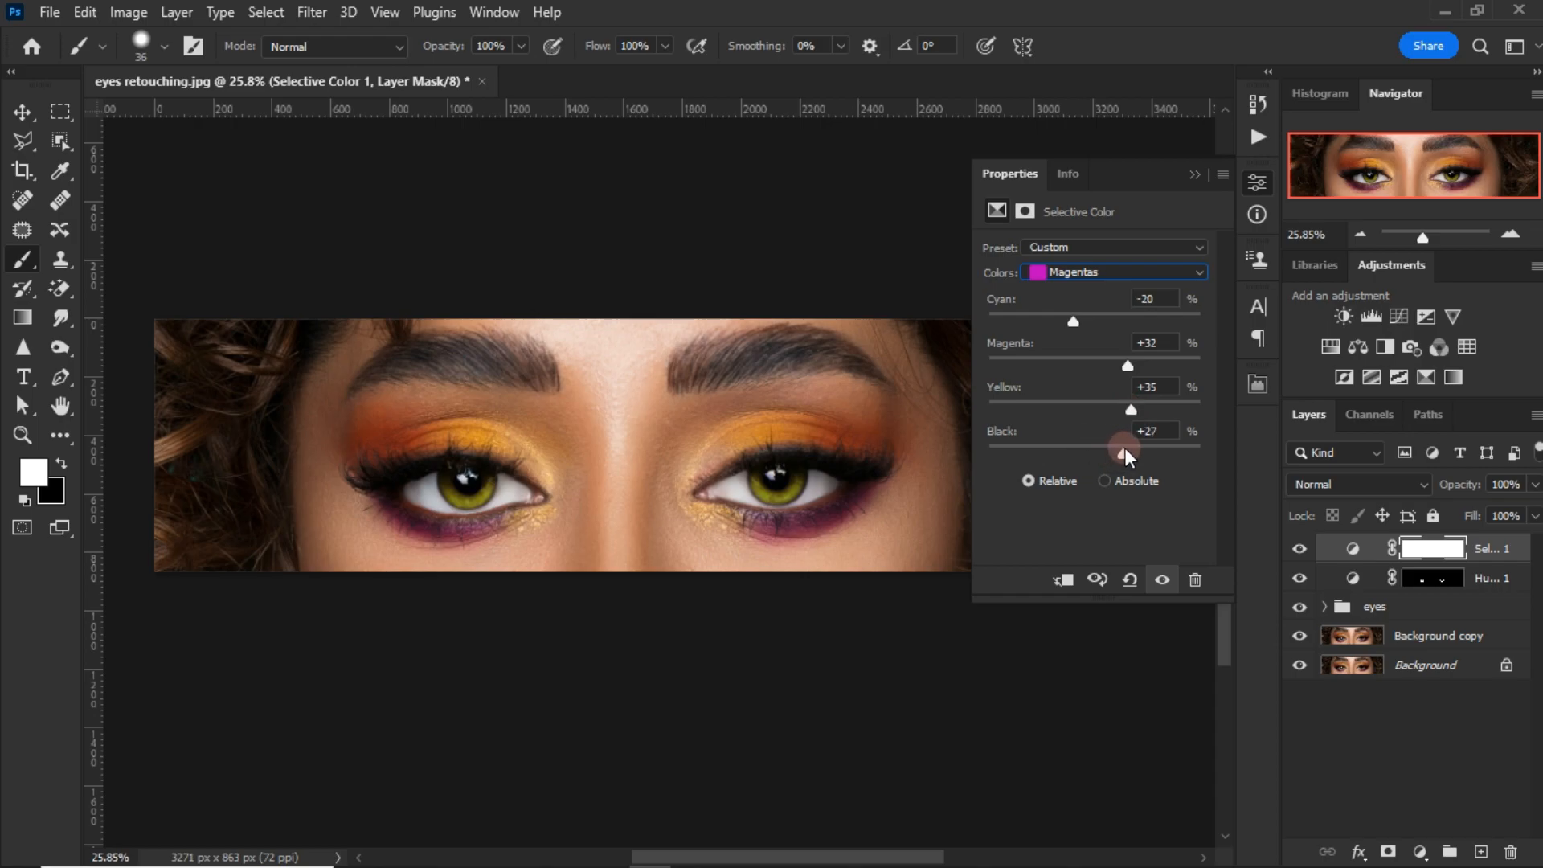
click(1195, 176)
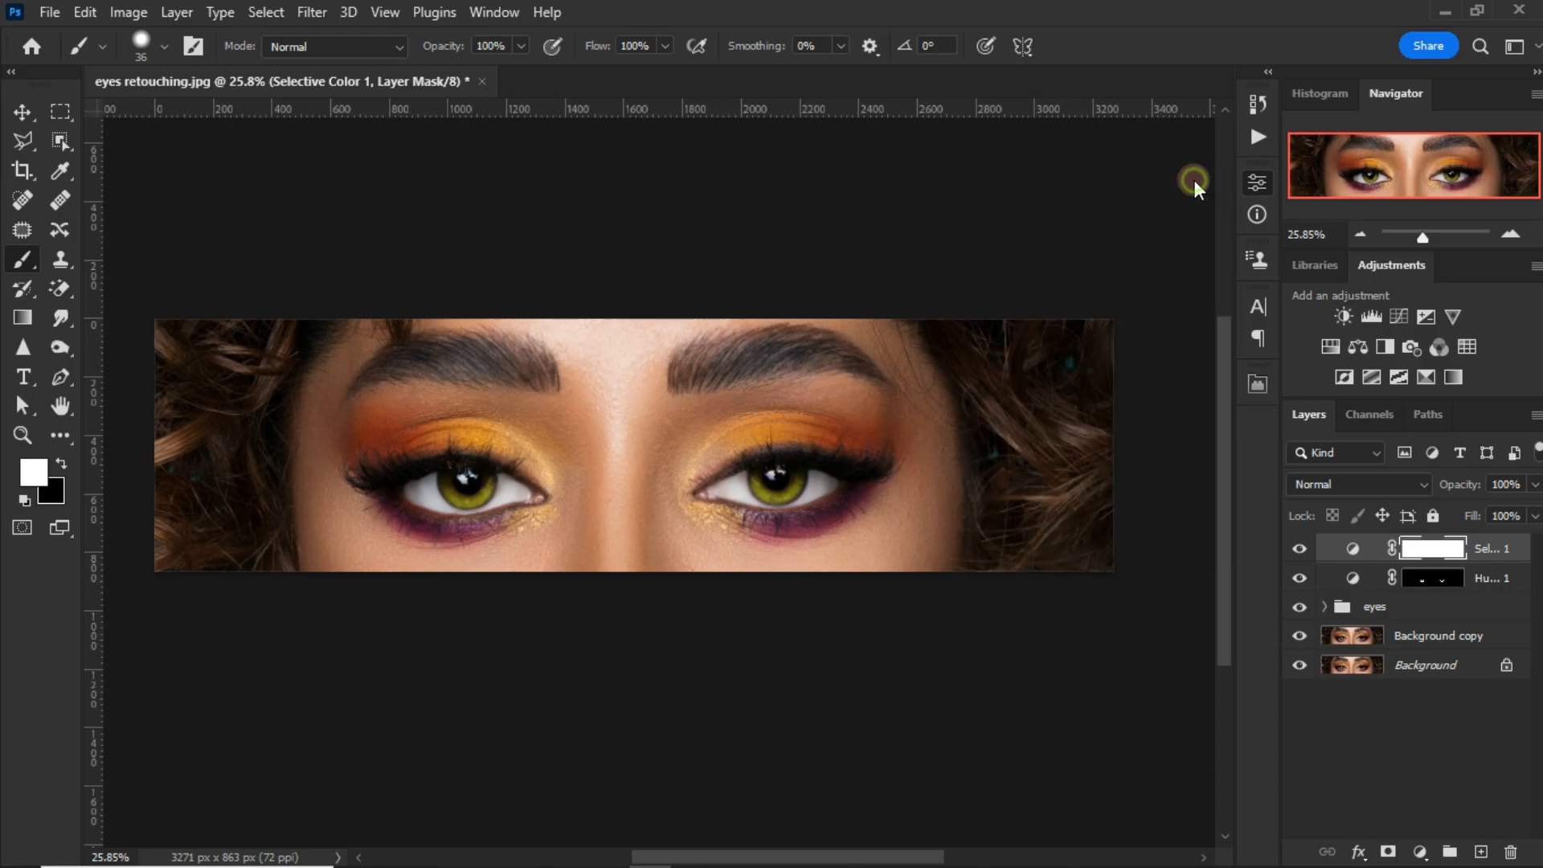
Step: Toggle the Selective Color layer's visibility to compare the makeup colors before and after
click(1300, 550)
click(1297, 549)
scroll(528, 506, up, 4)
scroll(528, 506, down, 3)
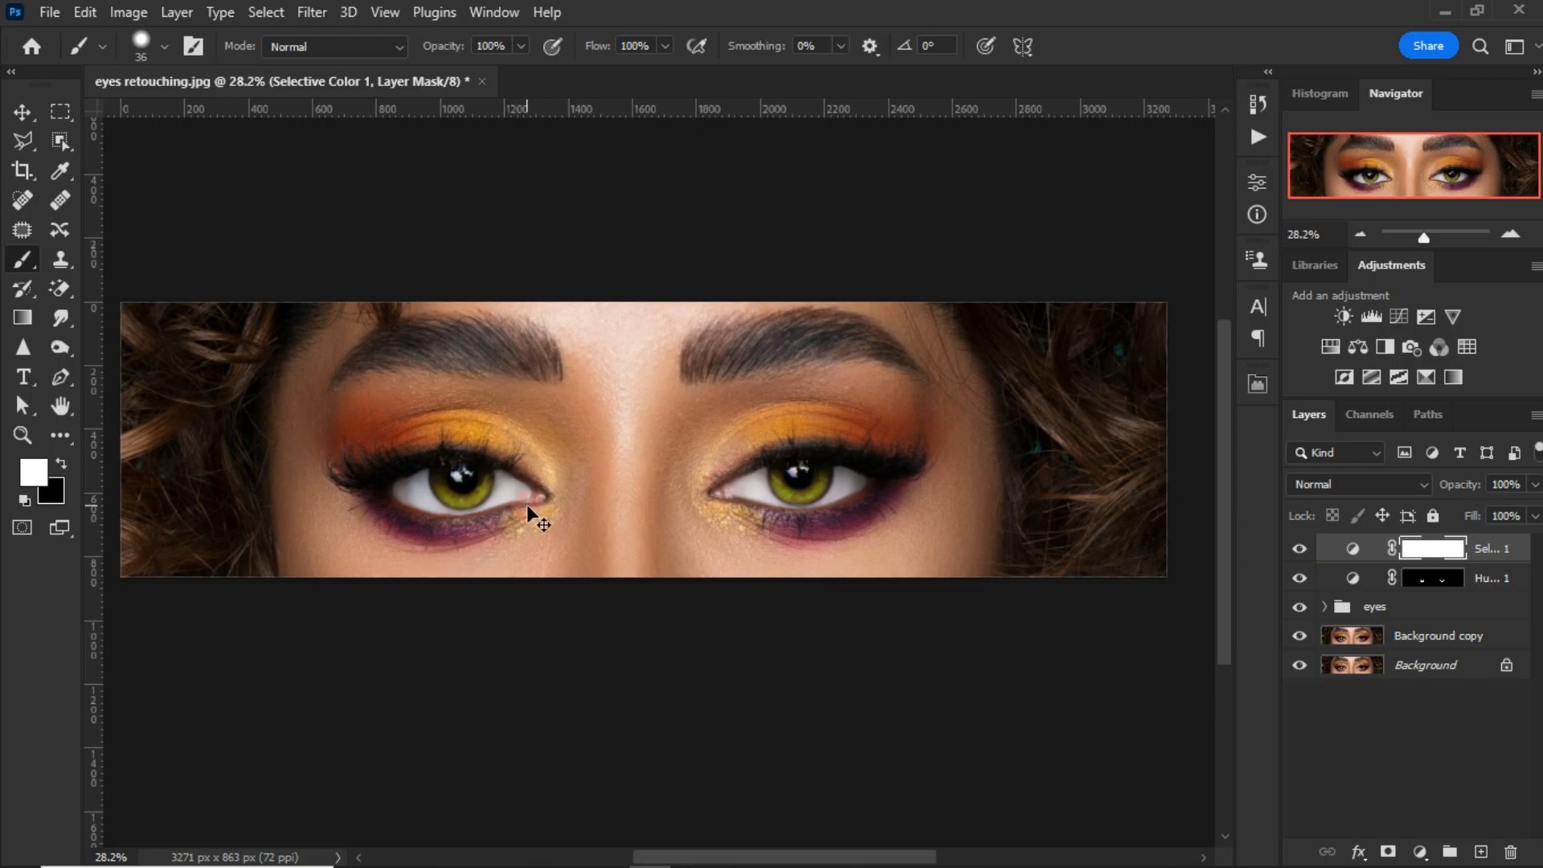
Step: Add a Curves adjustment that darkens the eyebrow tones, input 42 to output 26, and invert its mask to black
click(1390, 313)
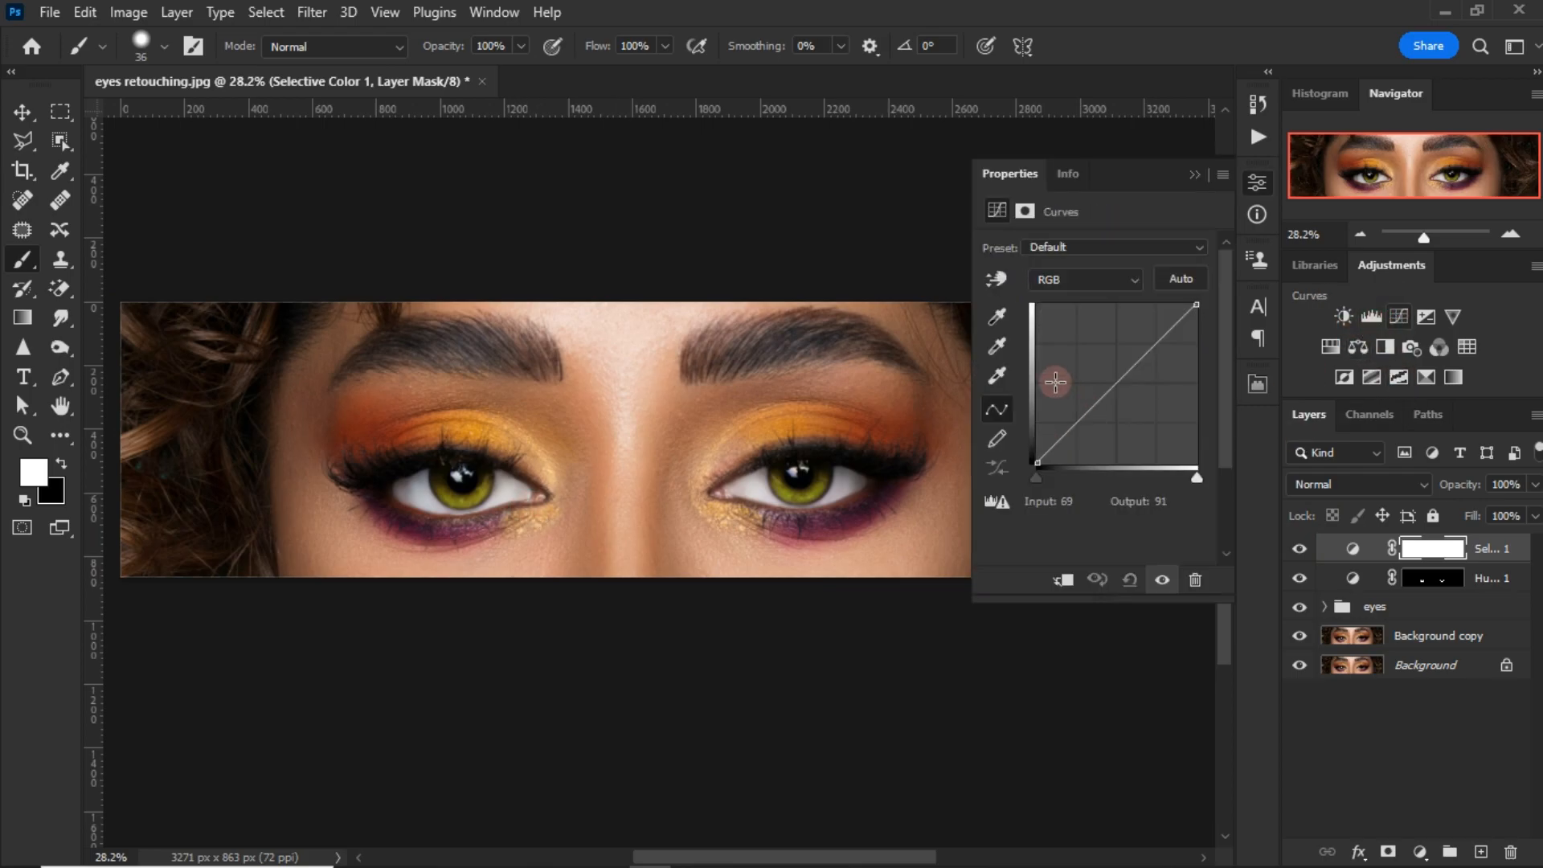
drag(791, 332, 785, 356)
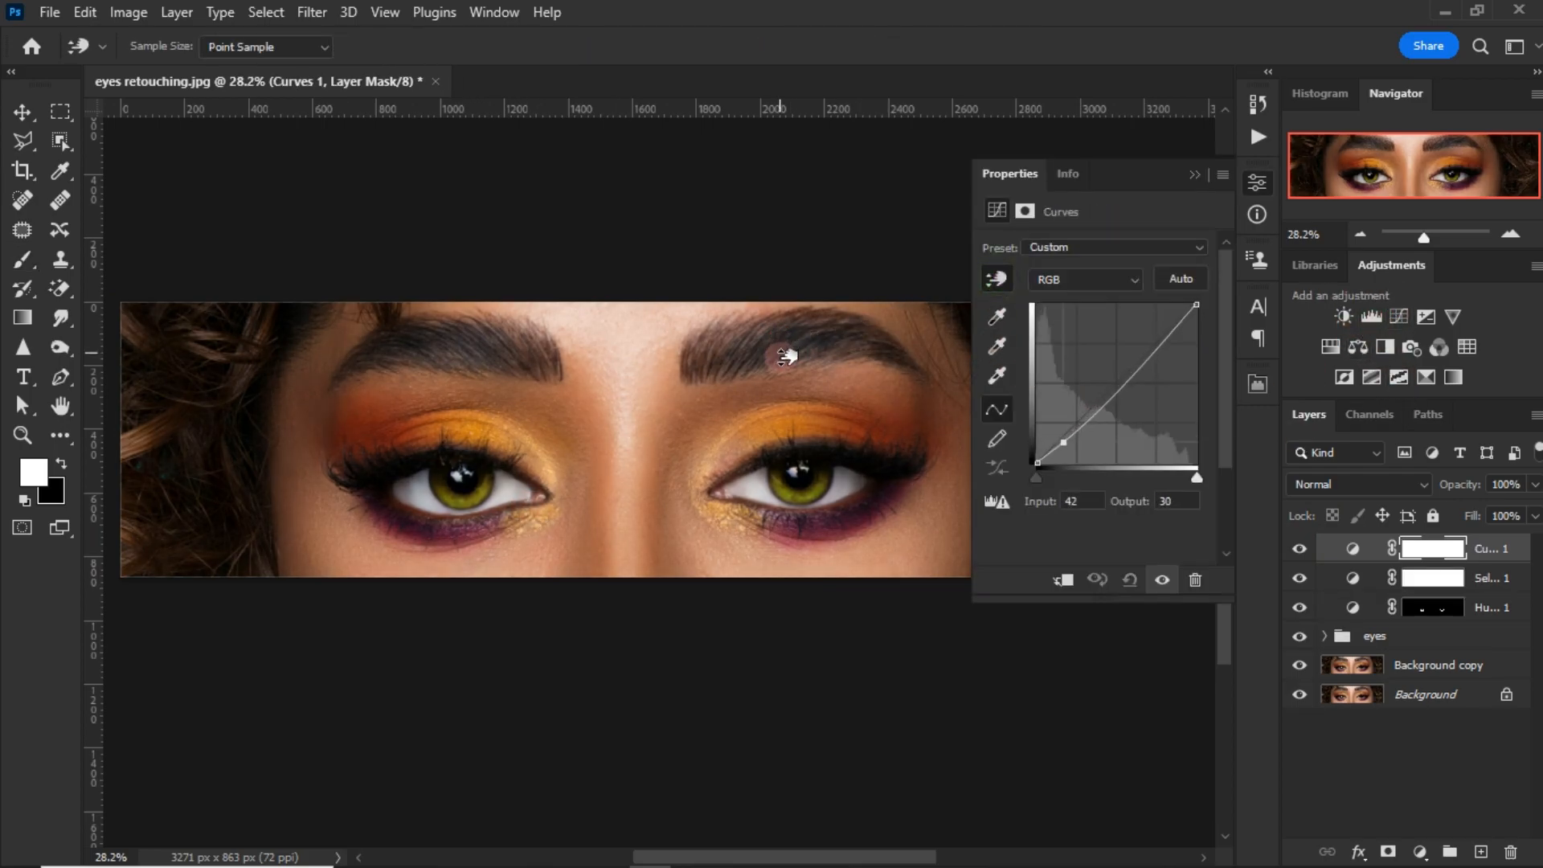
click(1195, 174)
key(ctrl+i)
Step: Paint the Curves mask in white over the left-hand eyebrow with a 75 px brush, using 42 px for its thin outer end
click(22, 259)
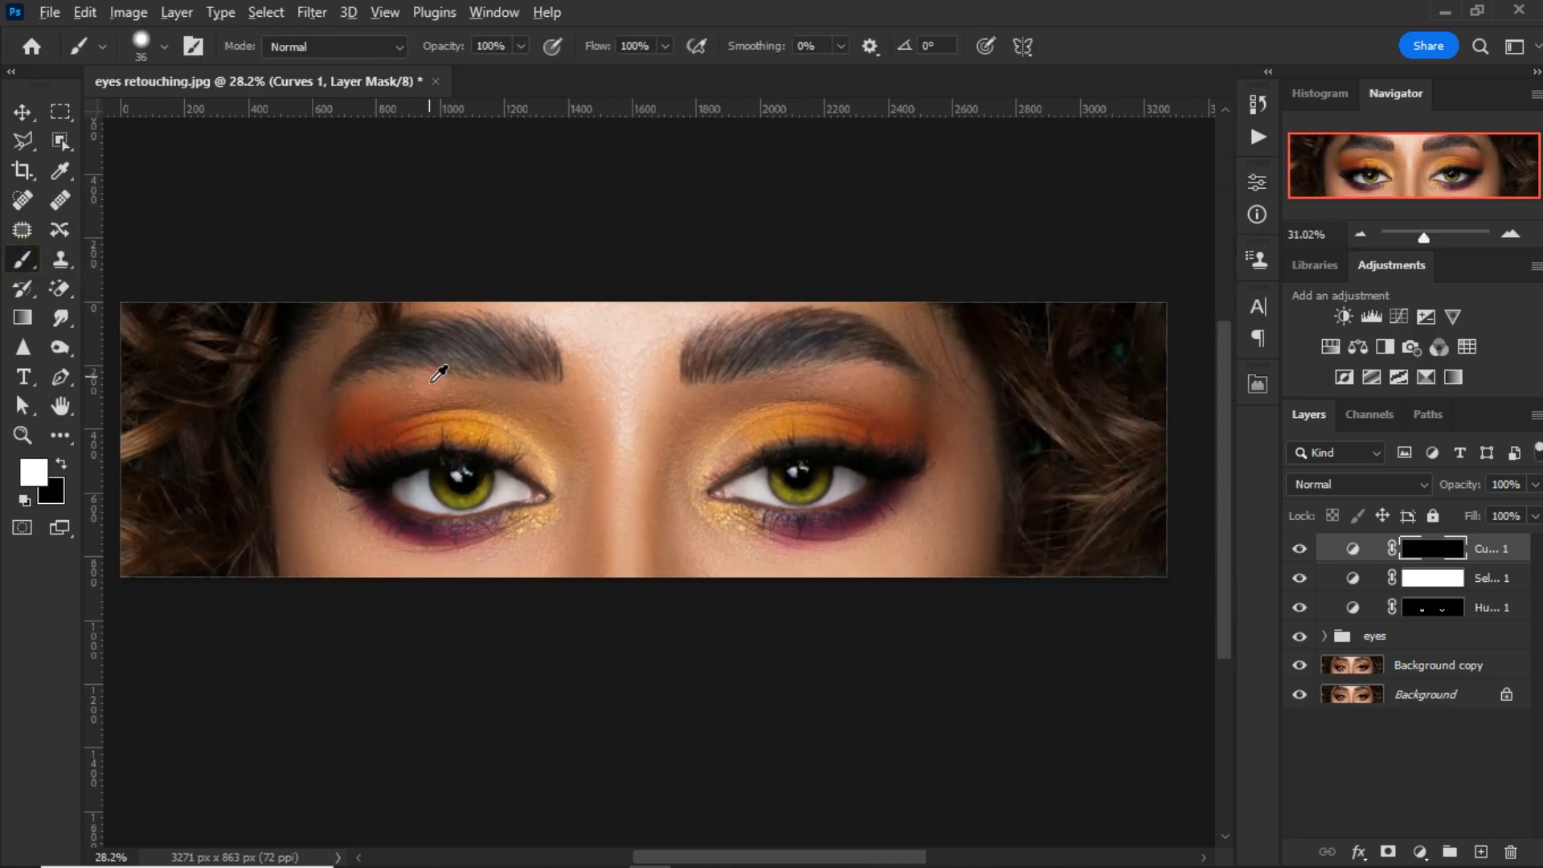
scroll(441, 377, up, 2)
right_click(517, 437)
click(769, 4)
mouse_move(484, 285)
mouse_down()
mouse_move(459, 331)
mouse_move(377, 319)
mouse_move(271, 361)
mouse_move(426, 296)
mouse_move(455, 325)
mouse_move(413, 334)
mouse_move(621, 339)
mouse_move(654, 366)
mouse_move(473, 347)
mouse_move(489, 317)
mouse_move(444, 352)
mouse_move(514, 345)
mouse_up()
scroll(457, 331, up, 2)
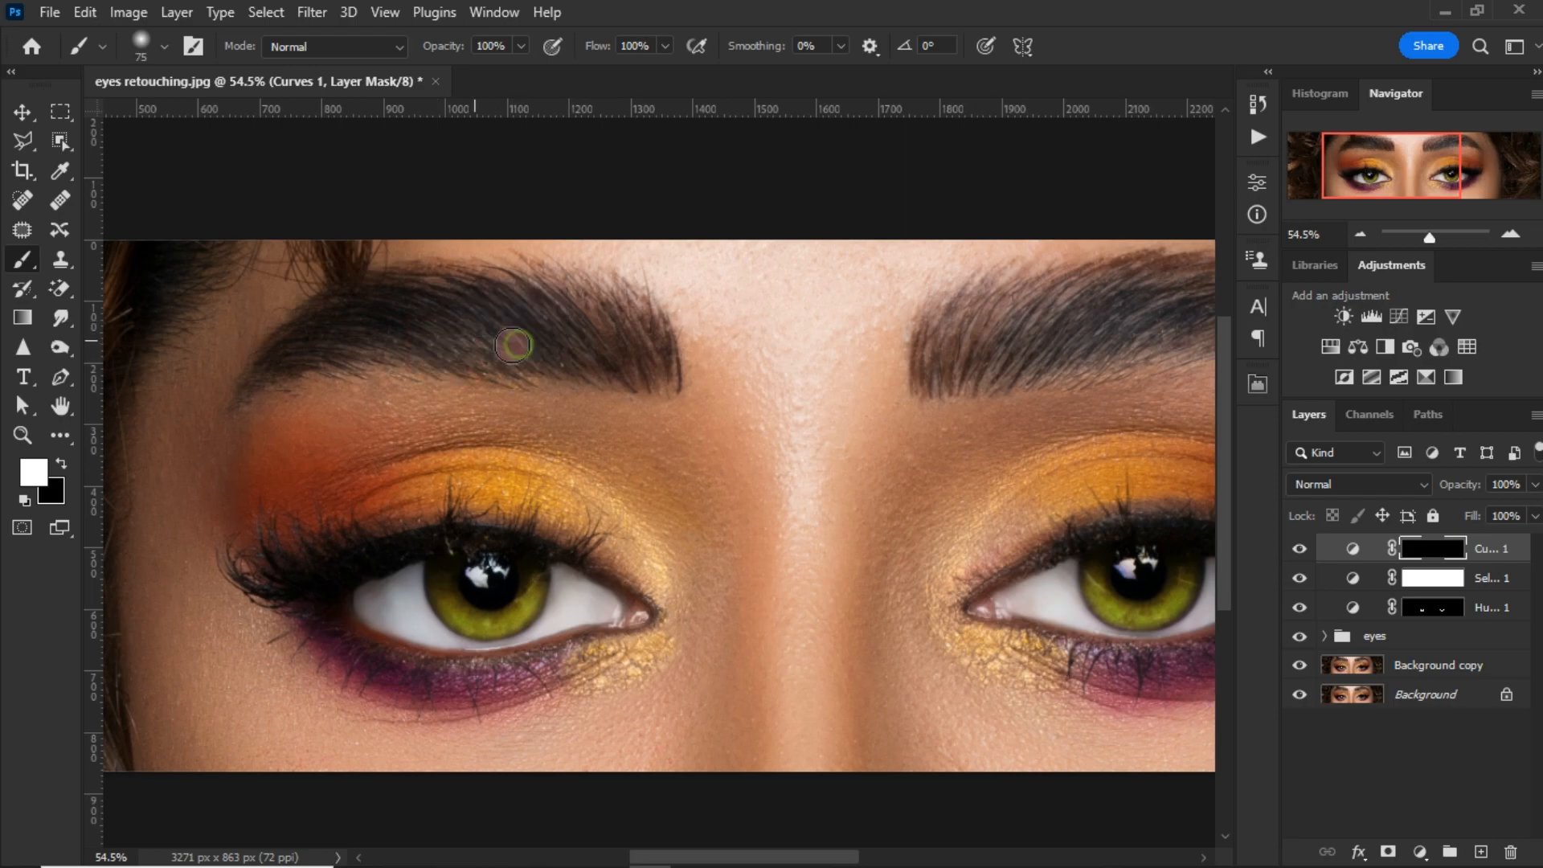
drag(303, 358, 277, 361)
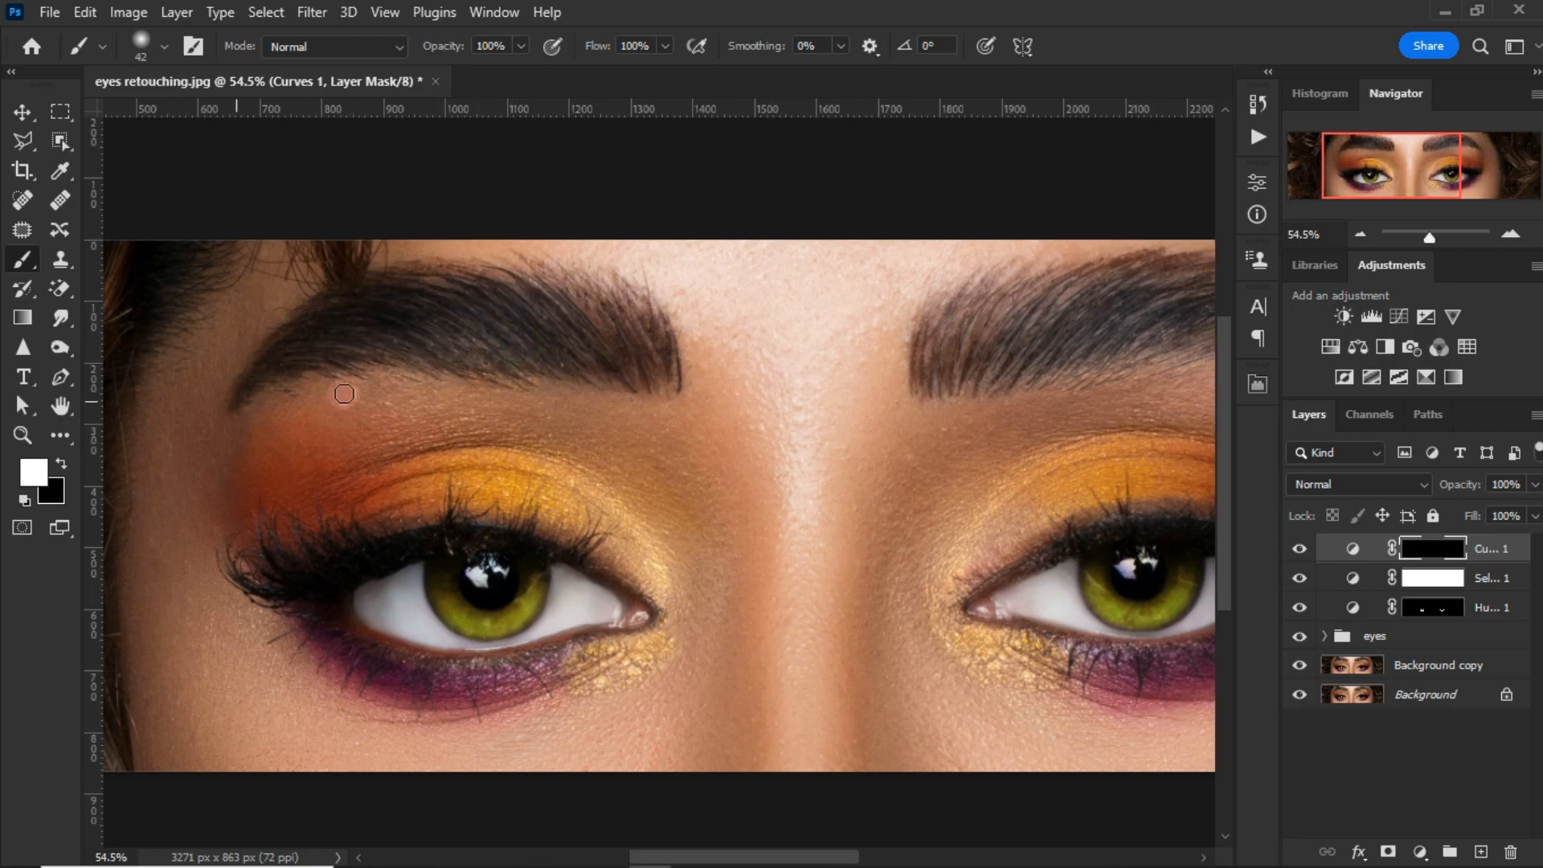
Step: Paint the Curves mask in white over the right-hand eyebrow
drag(498, 400, 103, 441)
mouse_move(587, 360)
mouse_down()
mouse_move(555, 402)
mouse_move(675, 401)
mouse_move(757, 331)
mouse_move(826, 334)
mouse_move(745, 361)
mouse_move(940, 386)
mouse_move(554, 414)
mouse_move(745, 380)
mouse_move(906, 380)
mouse_move(889, 379)
mouse_move(965, 408)
mouse_up()
scroll(968, 409, down, 3)
scroll(972, 402, down, 3)
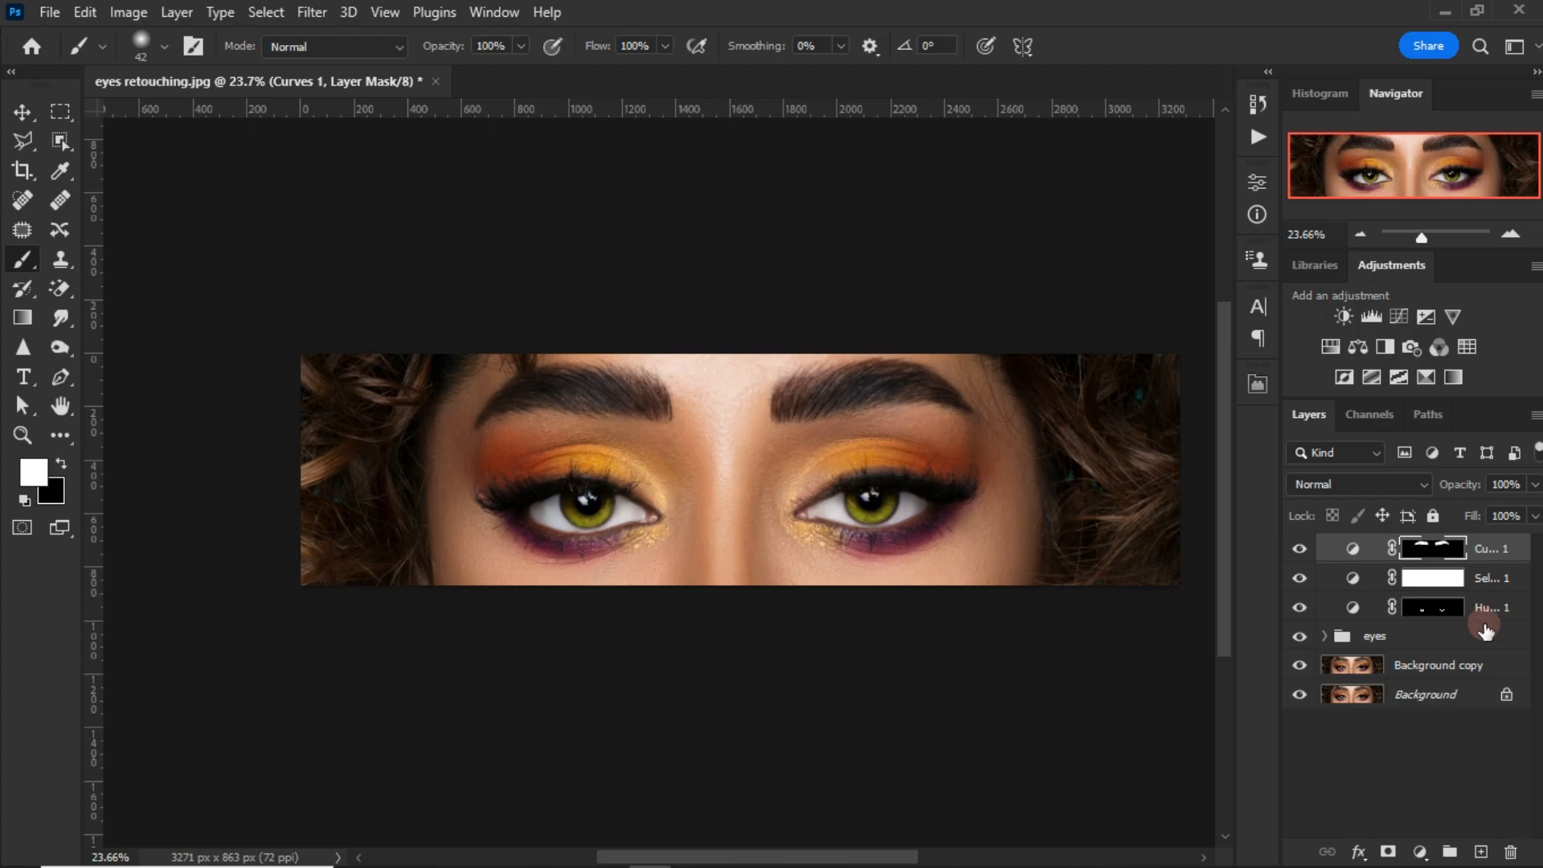
Step: Stamp all visible layers into a new top layer, set its blend mode to Overlay and apply the High Pass filter
key(ctrl+shift+alt+e)
click(1365, 483)
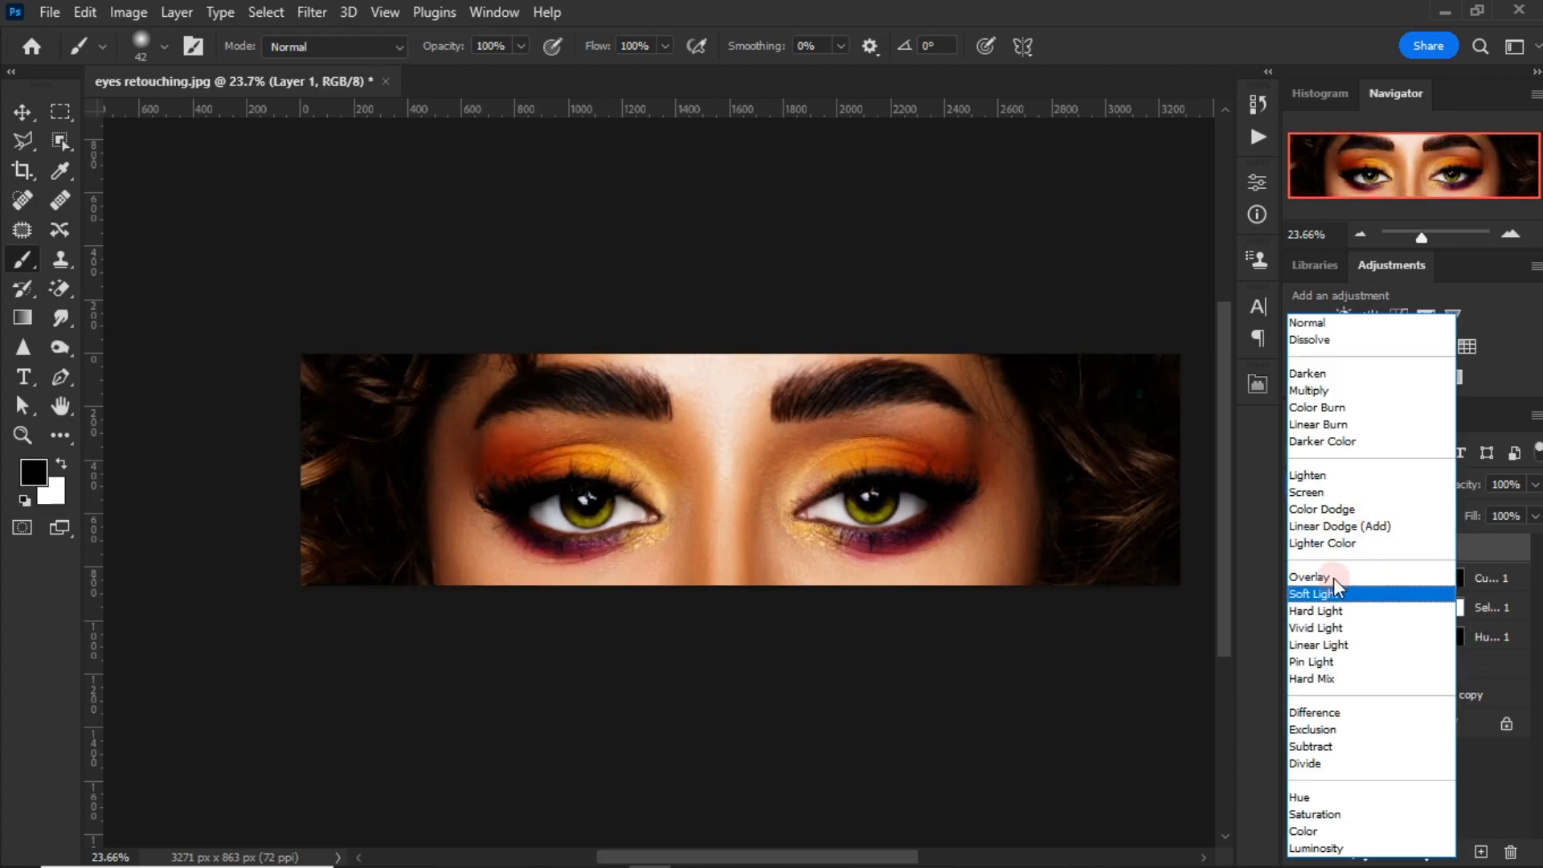
click(1336, 585)
click(319, 11)
mouse_move(441, 493)
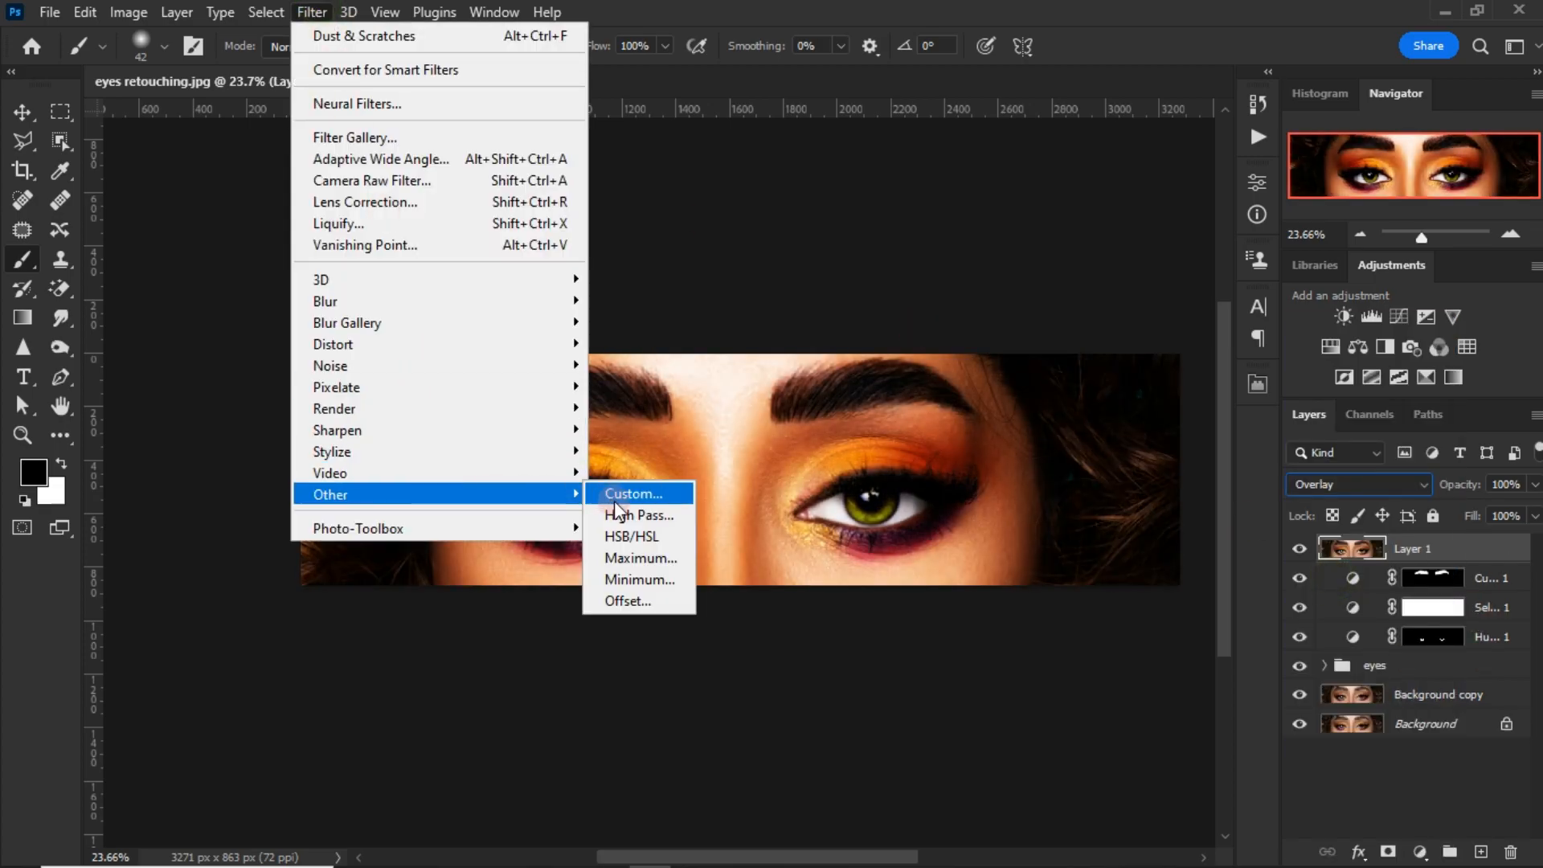
click(637, 510)
click(884, 184)
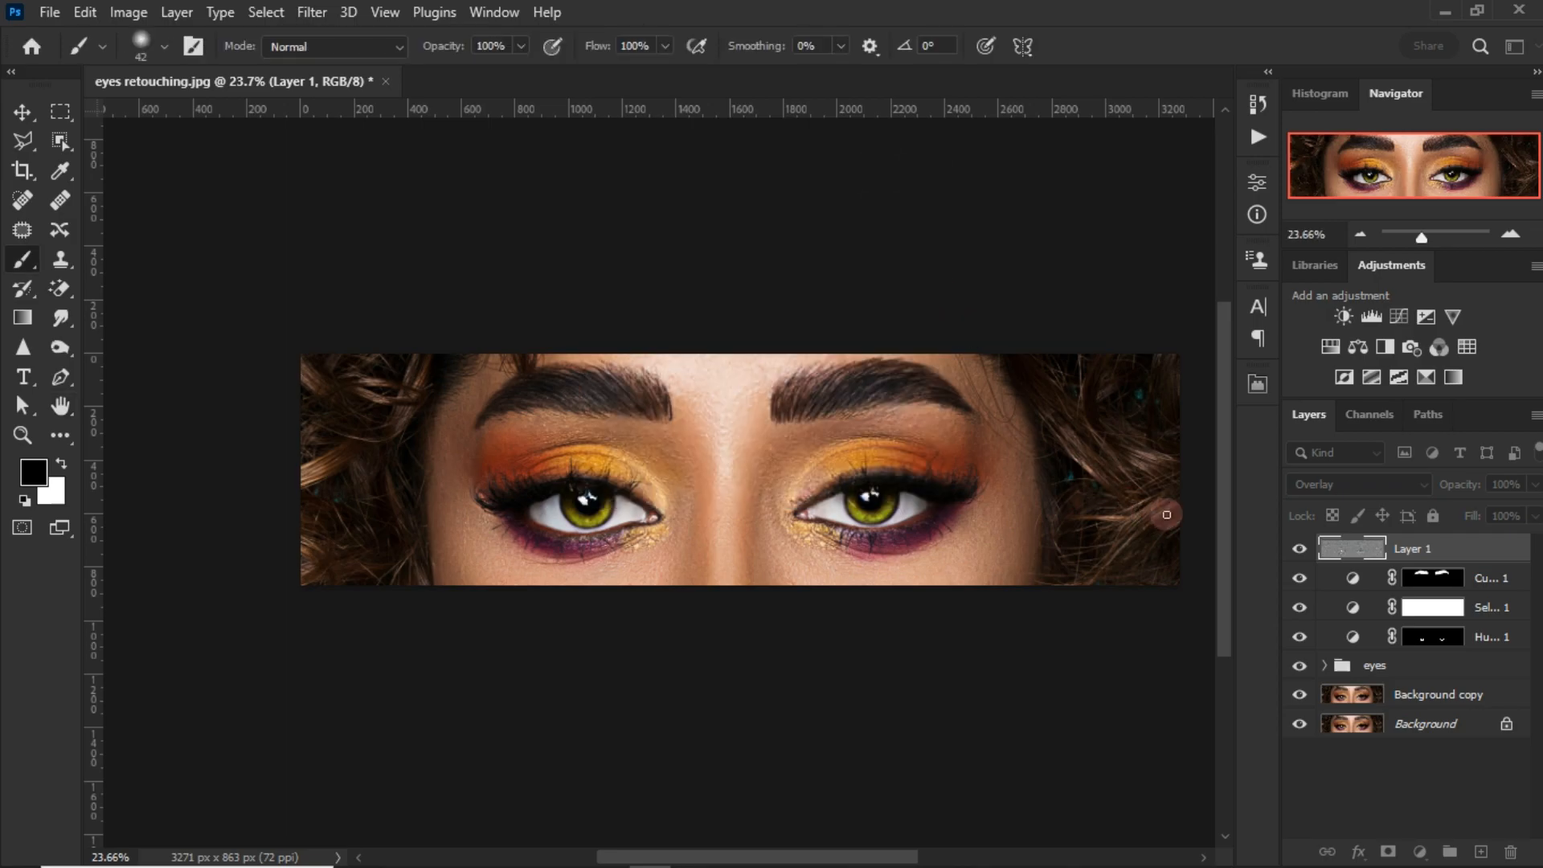
Step: Add a black mask to the High Pass layer and paint it white over the left-hand eye with a 99 px brush at 40% flow
alt+click(1389, 851)
key(x)
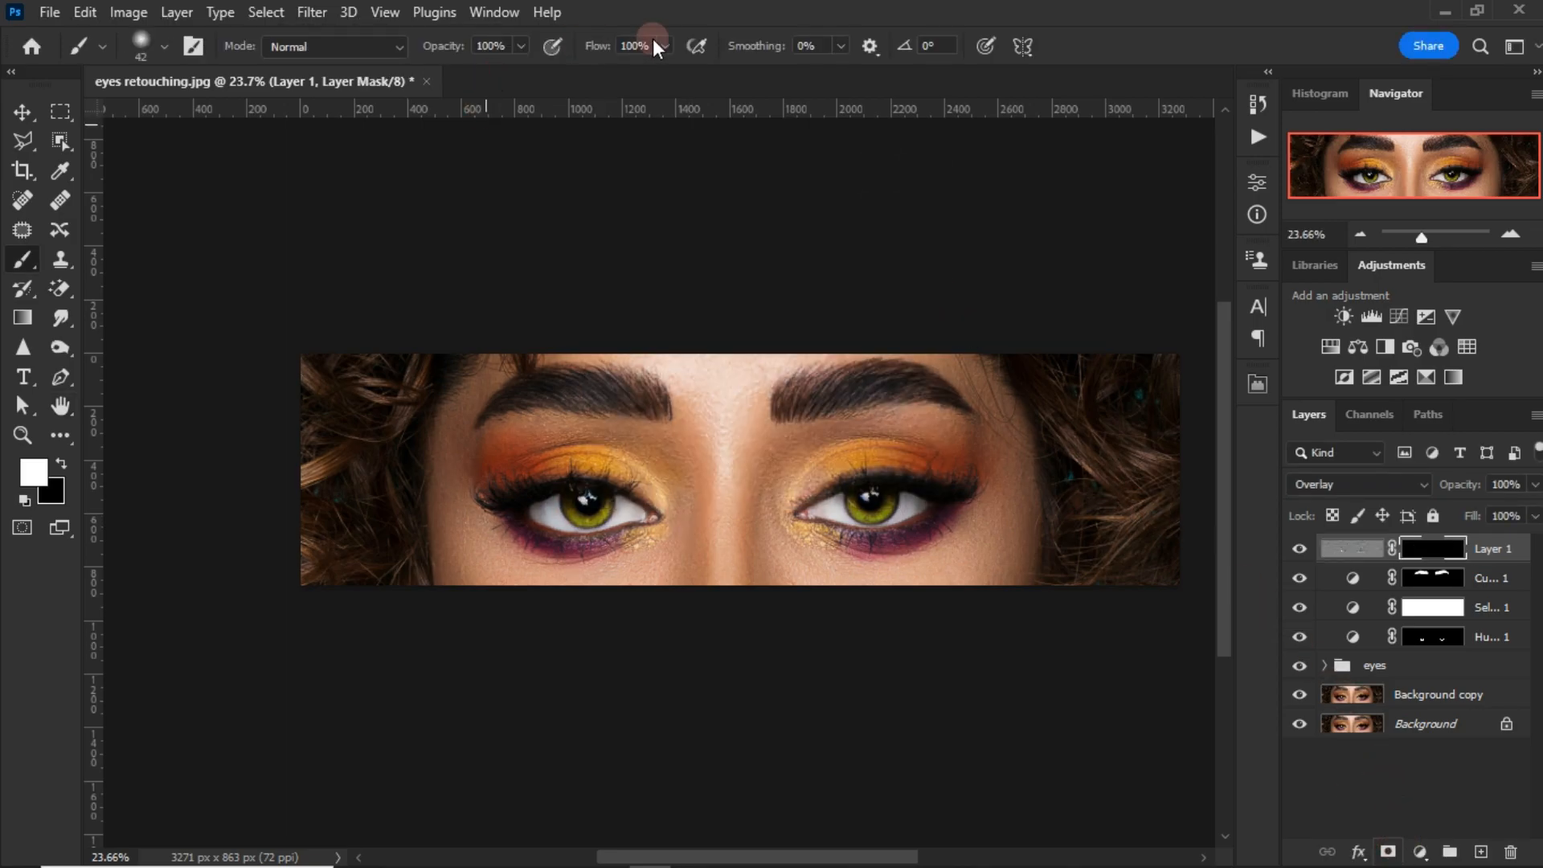
click(608, 45)
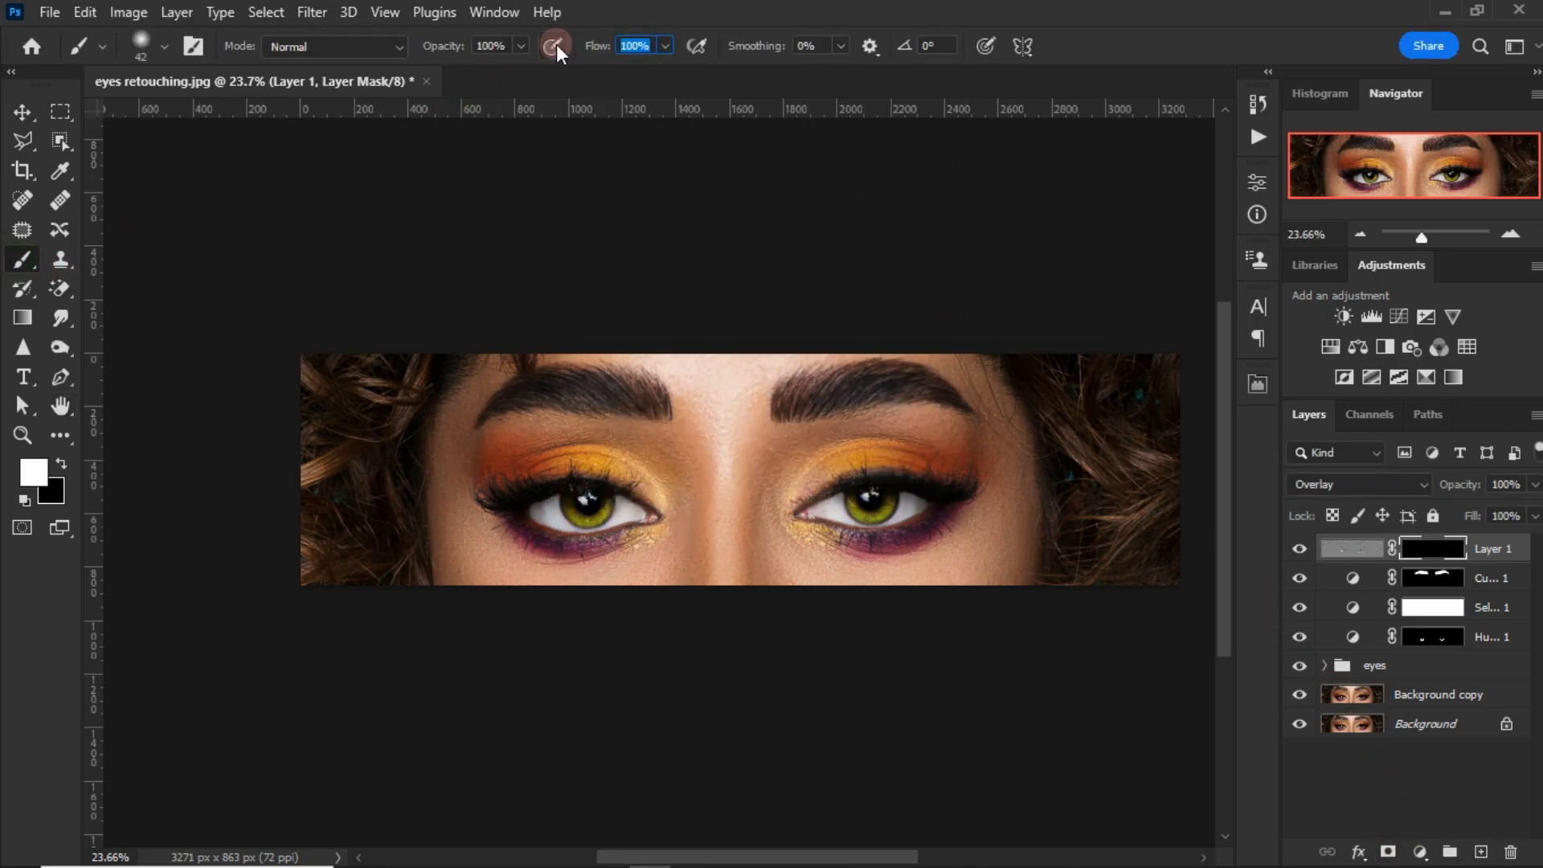
scroll(555, 522, up, 5)
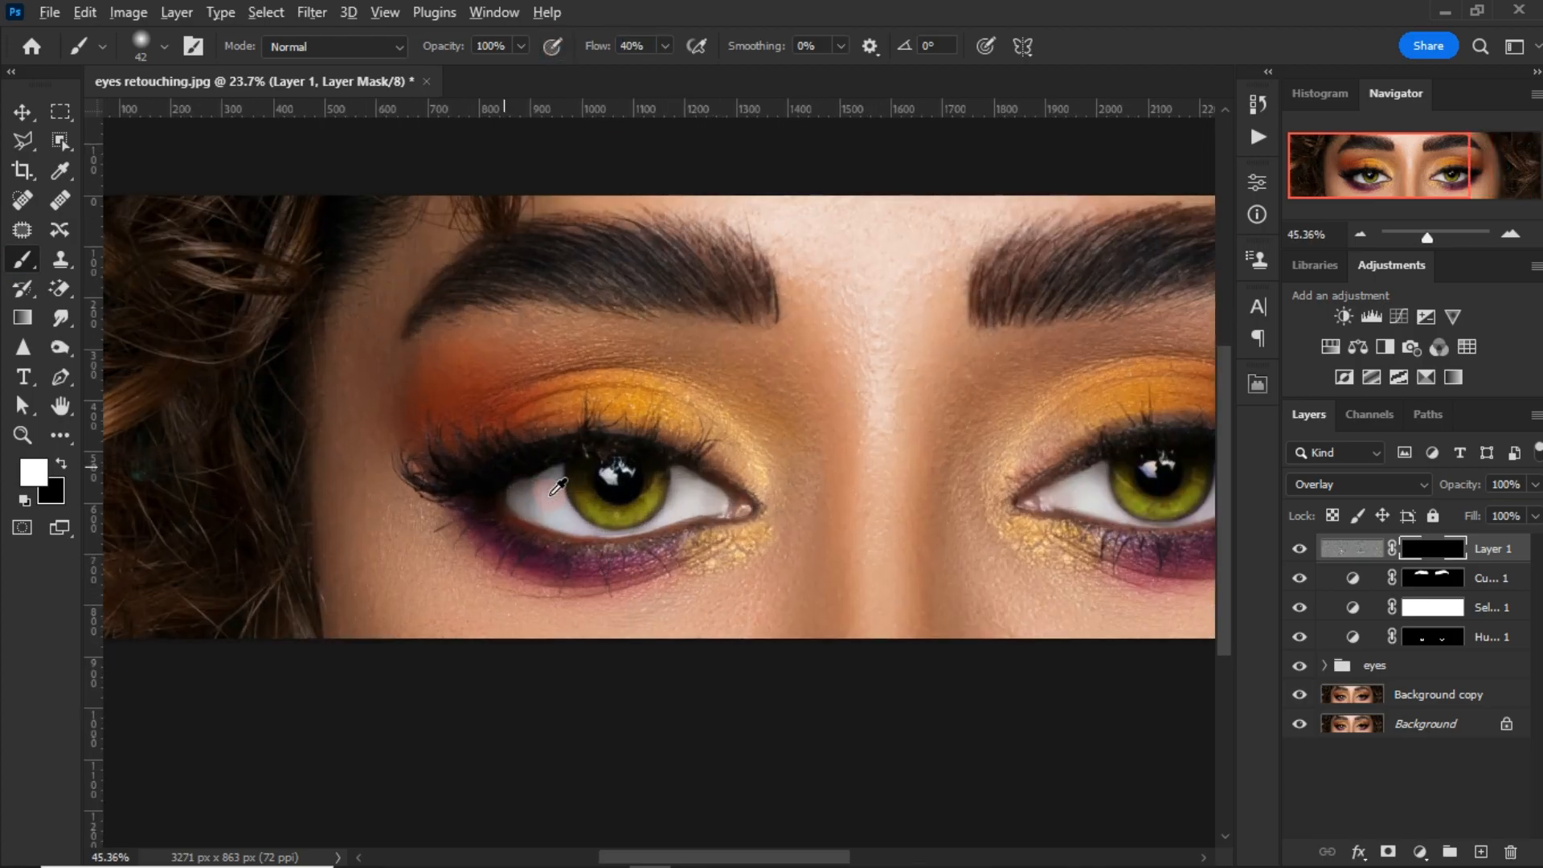
drag(580, 480, 605, 480)
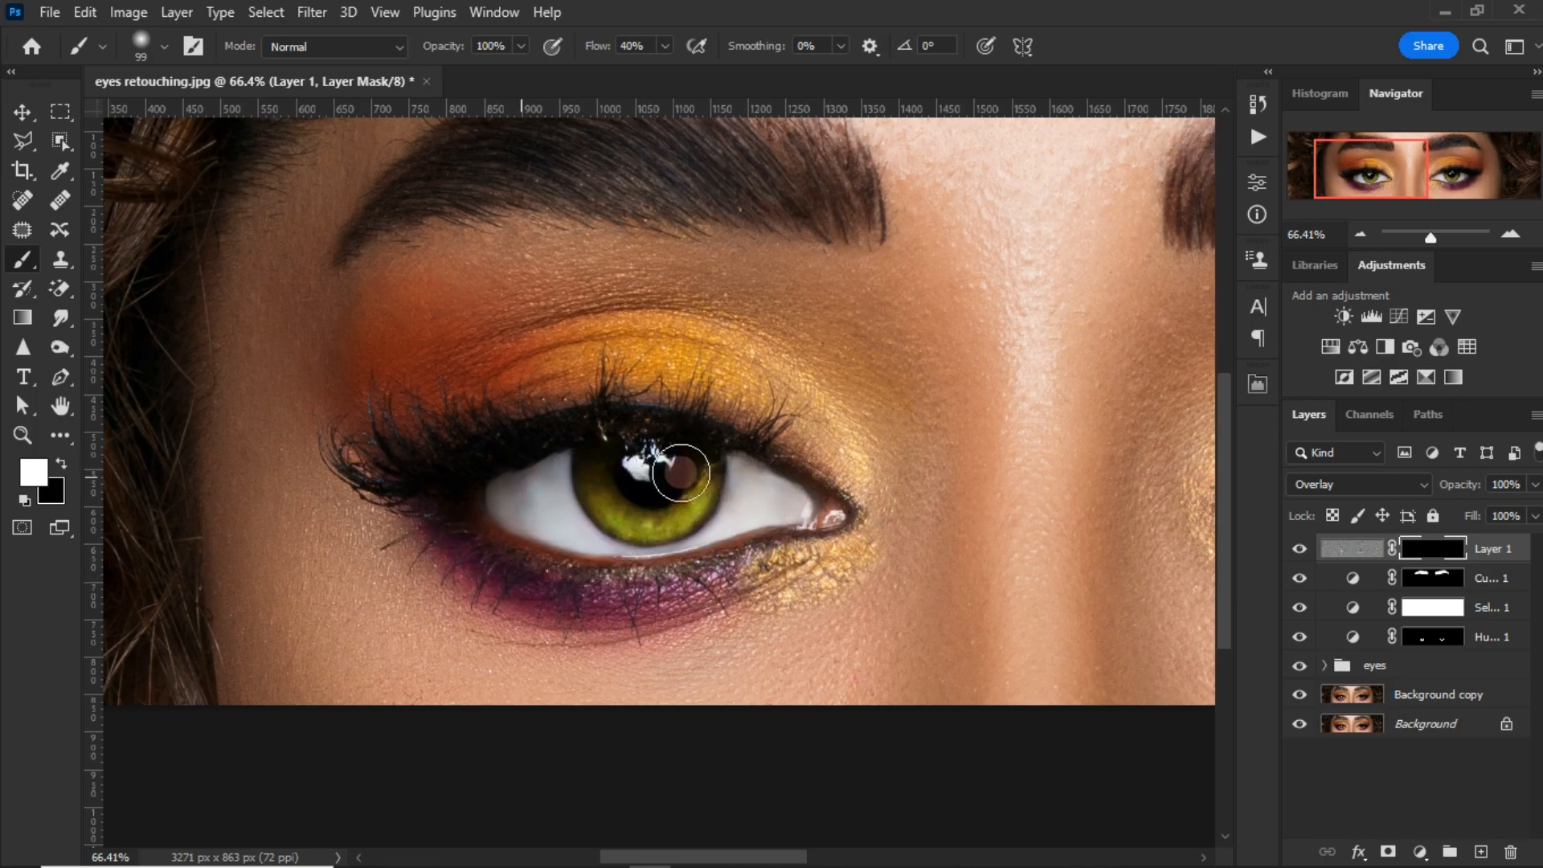
Step: Paint the High Pass layer's mask in white over the right-hand eye with the 99 px brush at 40% flow
mouse_move(992, 424)
mouse_down()
mouse_move(560, 435)
mouse_move(436, 417)
mouse_up()
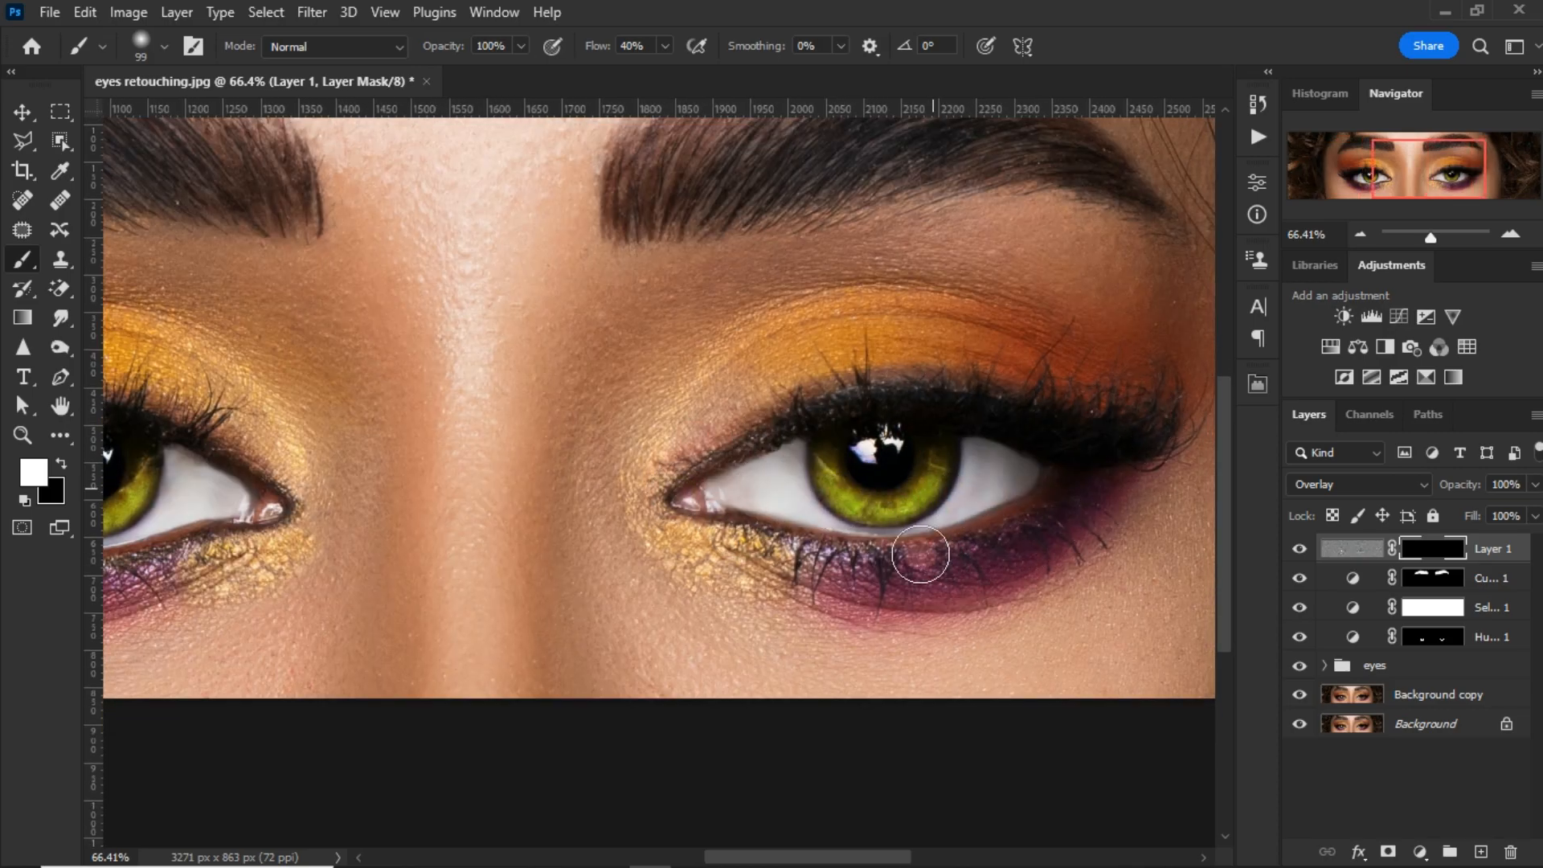
scroll(696, 503, down, 8)
drag(691, 513, 767, 515)
scroll(772, 490, up, 2)
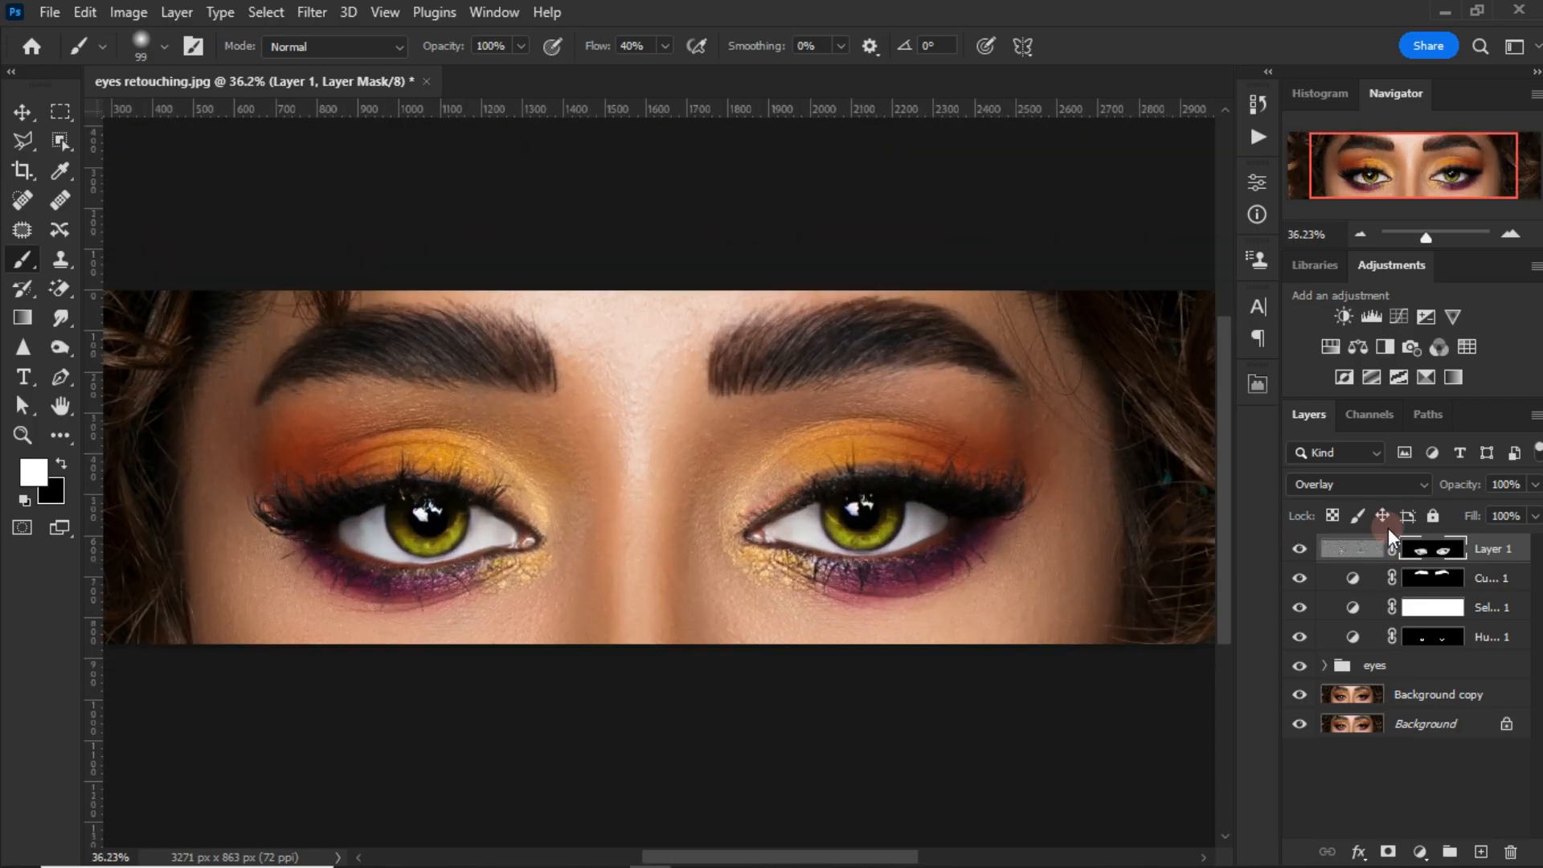
Step: Add a Brightness/Contrast adjustment clipped to the High Pass layer with brightness 15 and contrast 27
click(1420, 852)
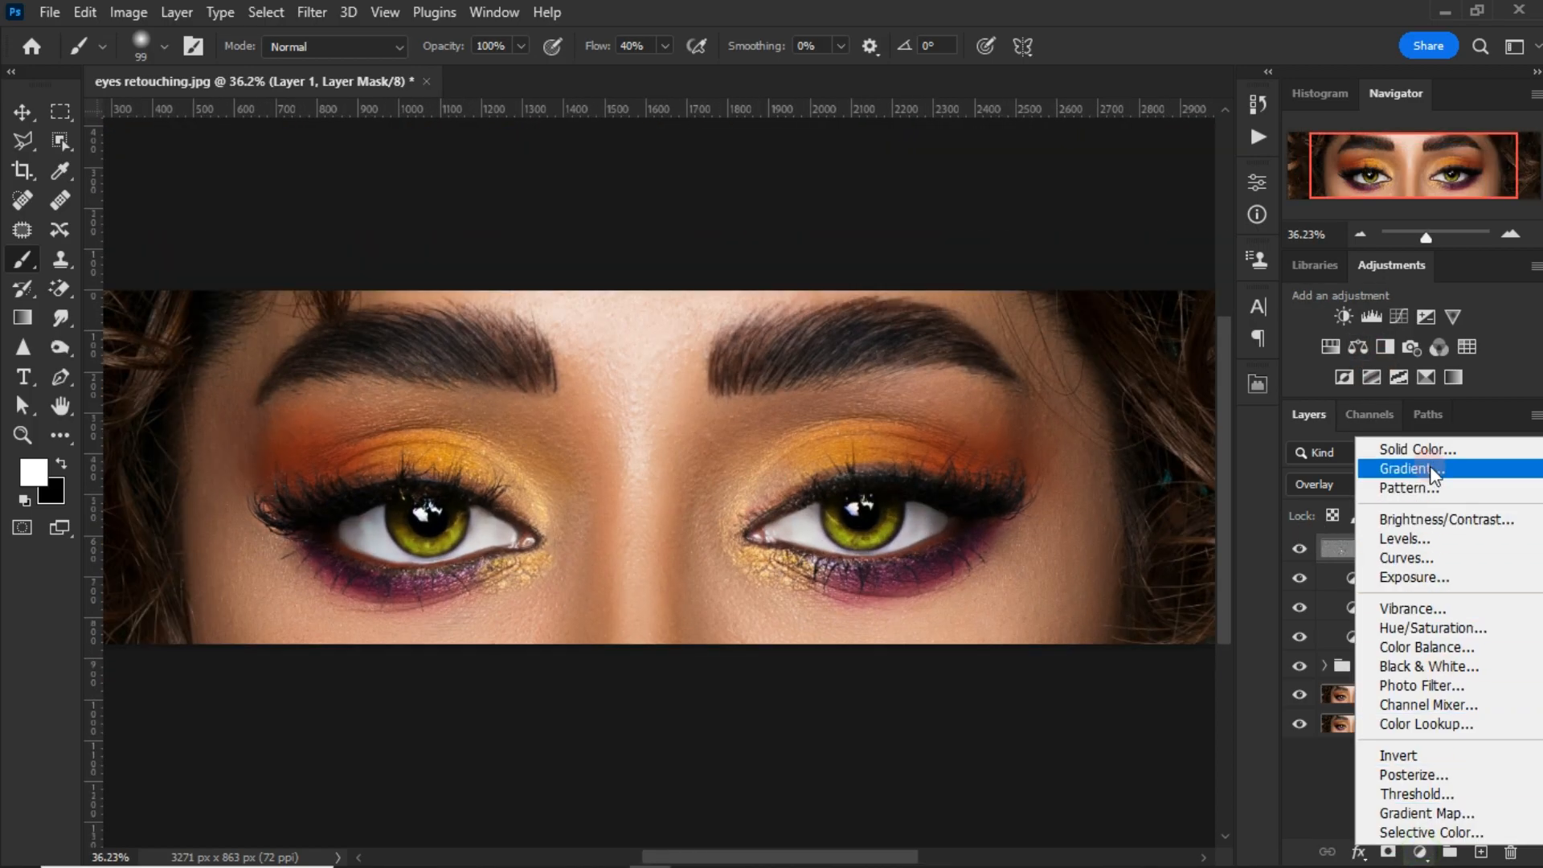
click(1430, 519)
click(1063, 580)
drag(1091, 313, 1110, 358)
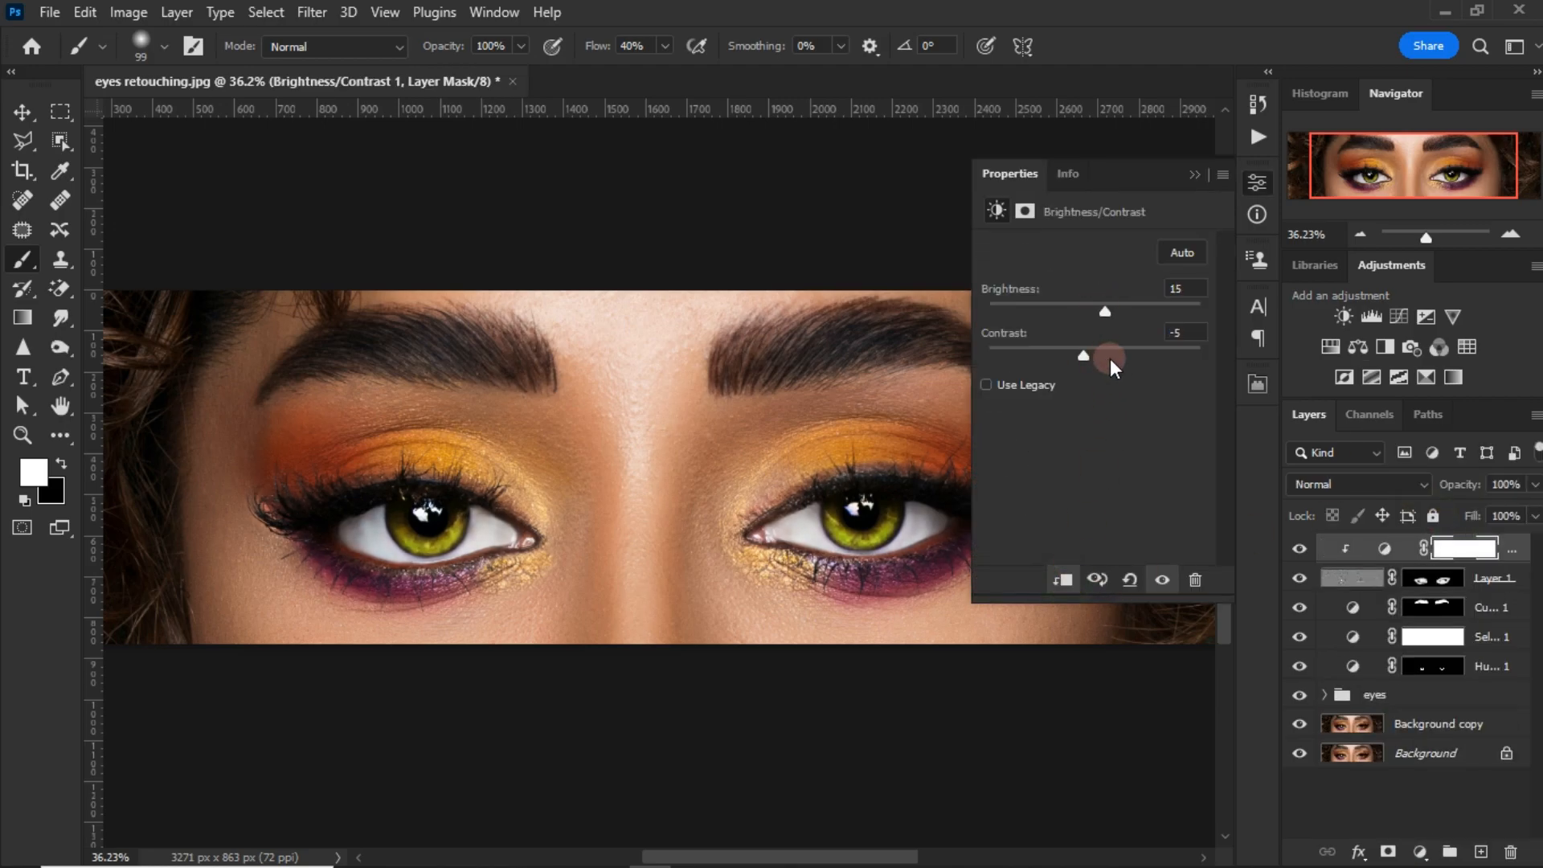
click(1193, 173)
Step: Select every layer from the Brightness/Contrast adjustment down to Background copy and merge them into one layer
scroll(903, 498, down, 3)
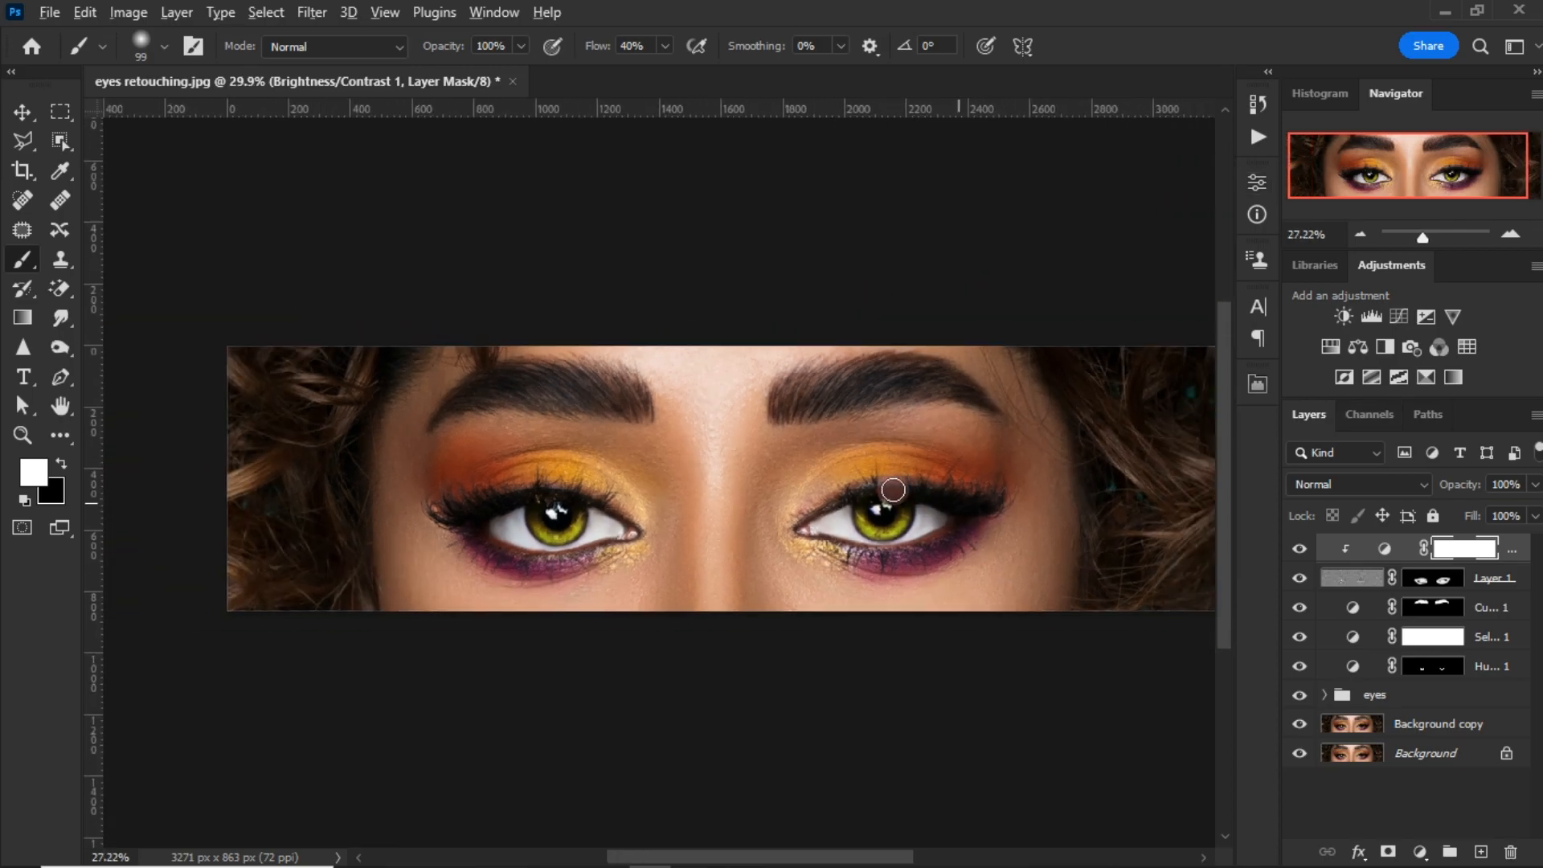
click(1297, 548)
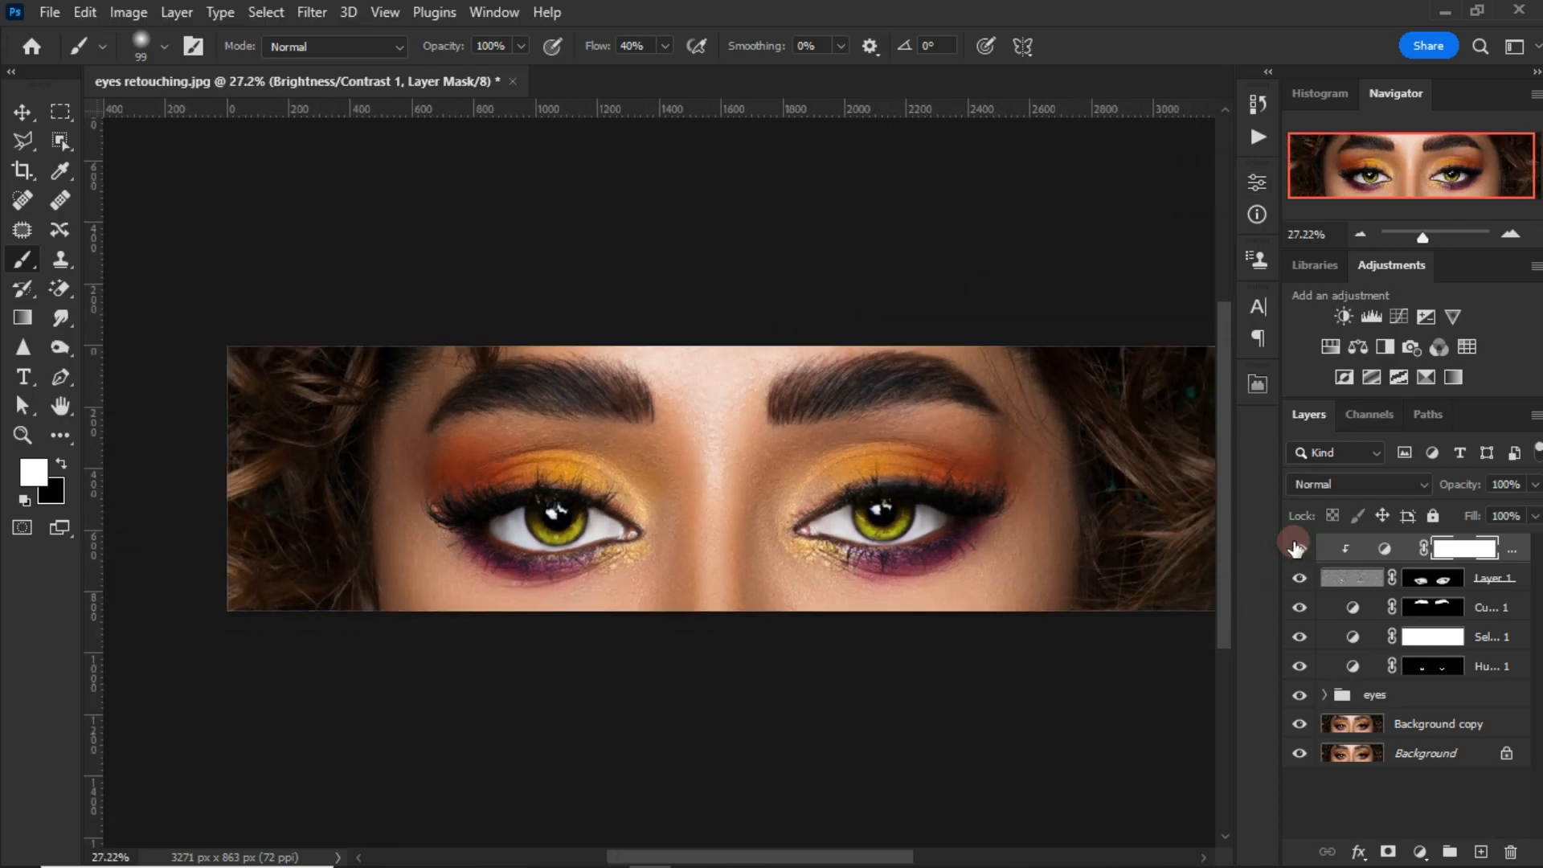
click(1424, 727)
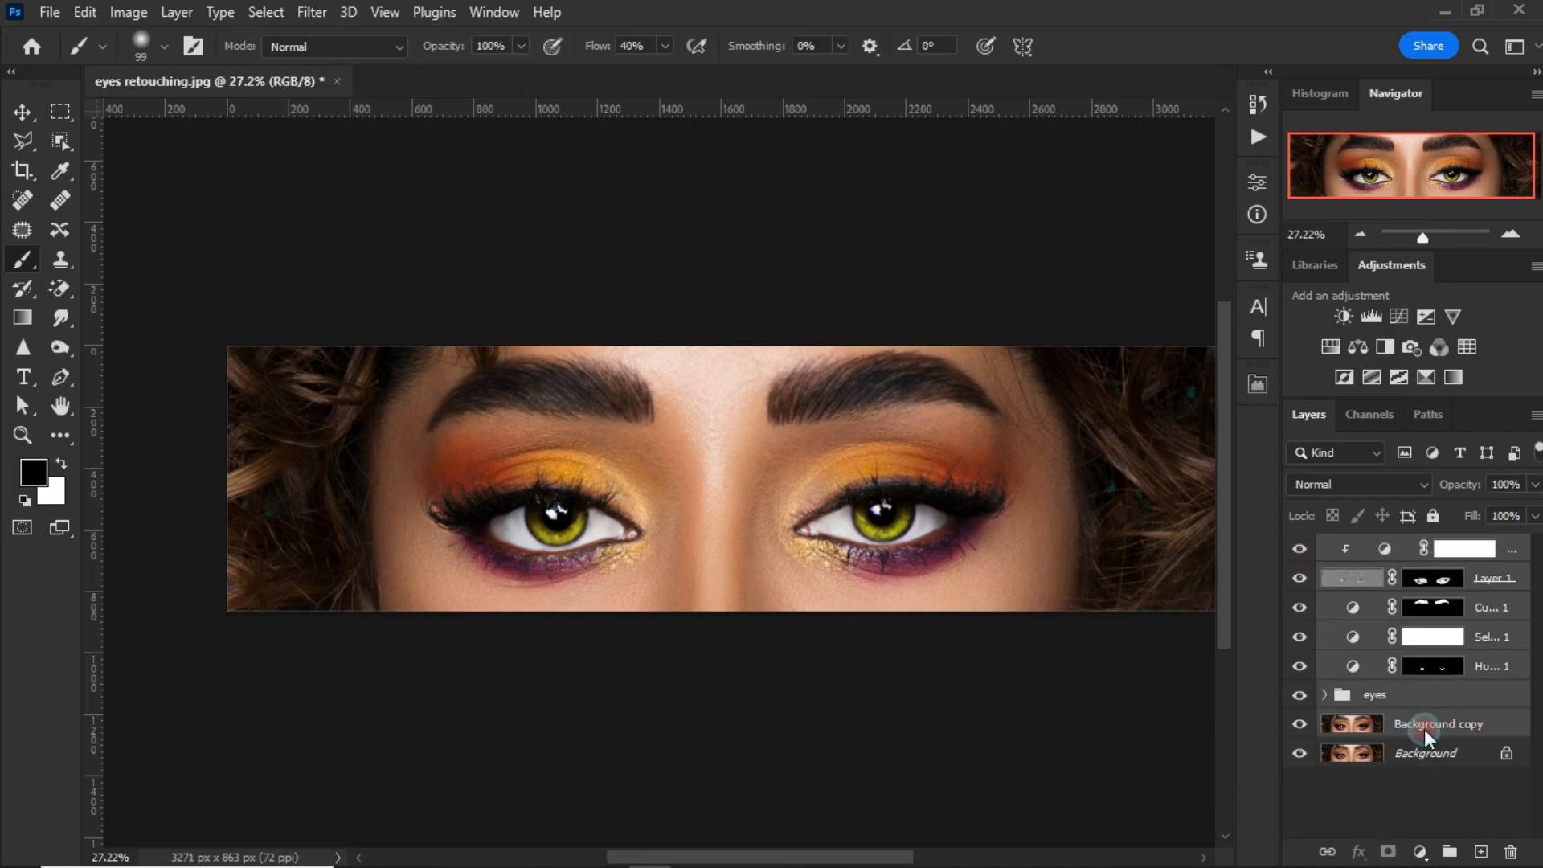
right_click(1424, 736)
click(1181, 706)
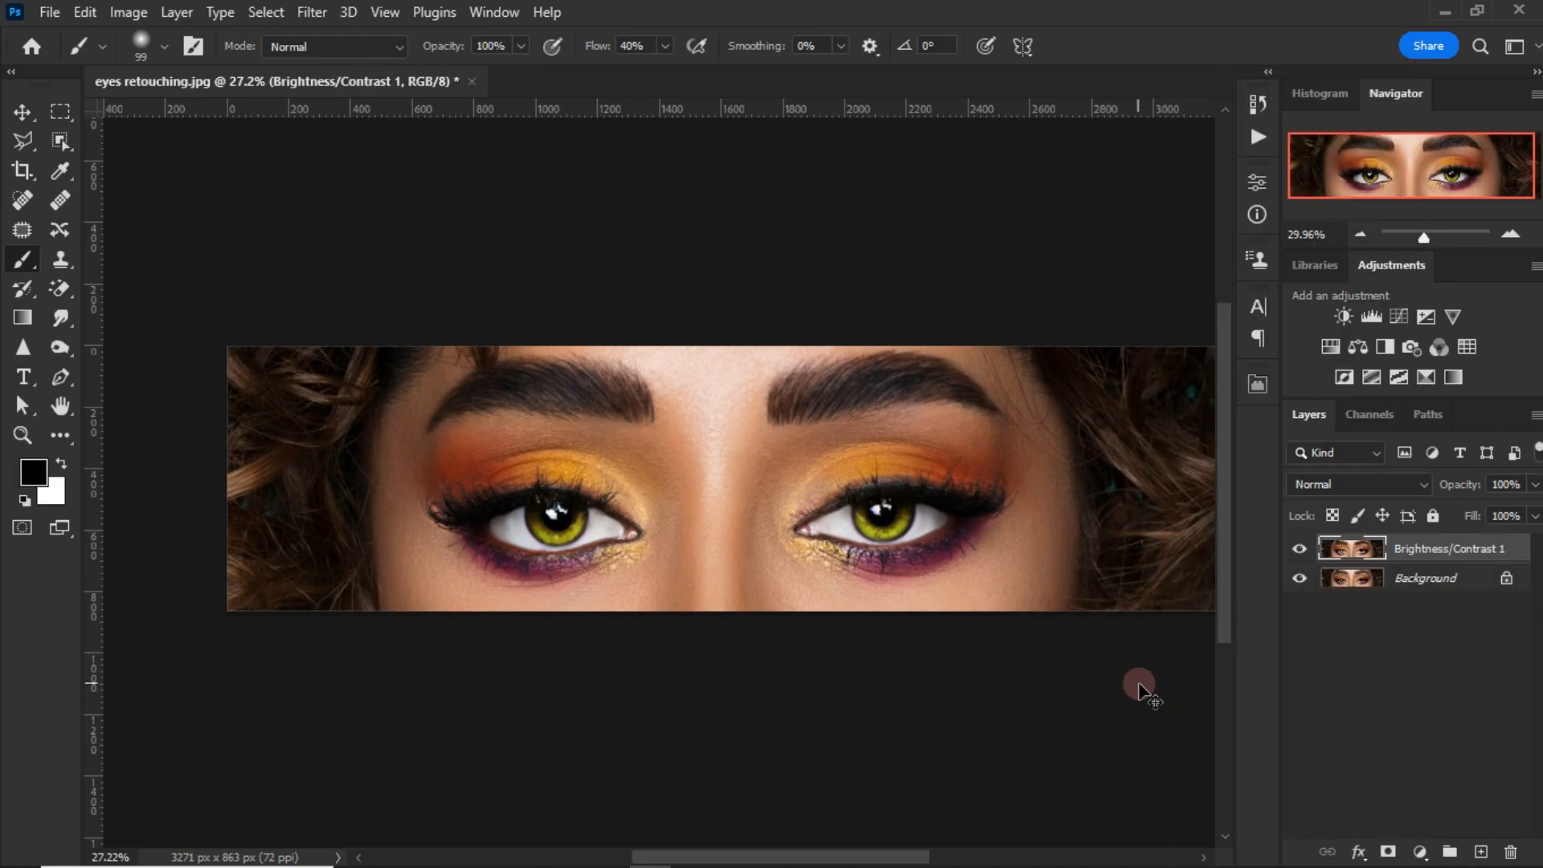
Step: Compare the retouched eyes with the original by hiding and showing the merged layer, including at a closer view
scroll(1140, 687, up, 1)
click(1299, 549)
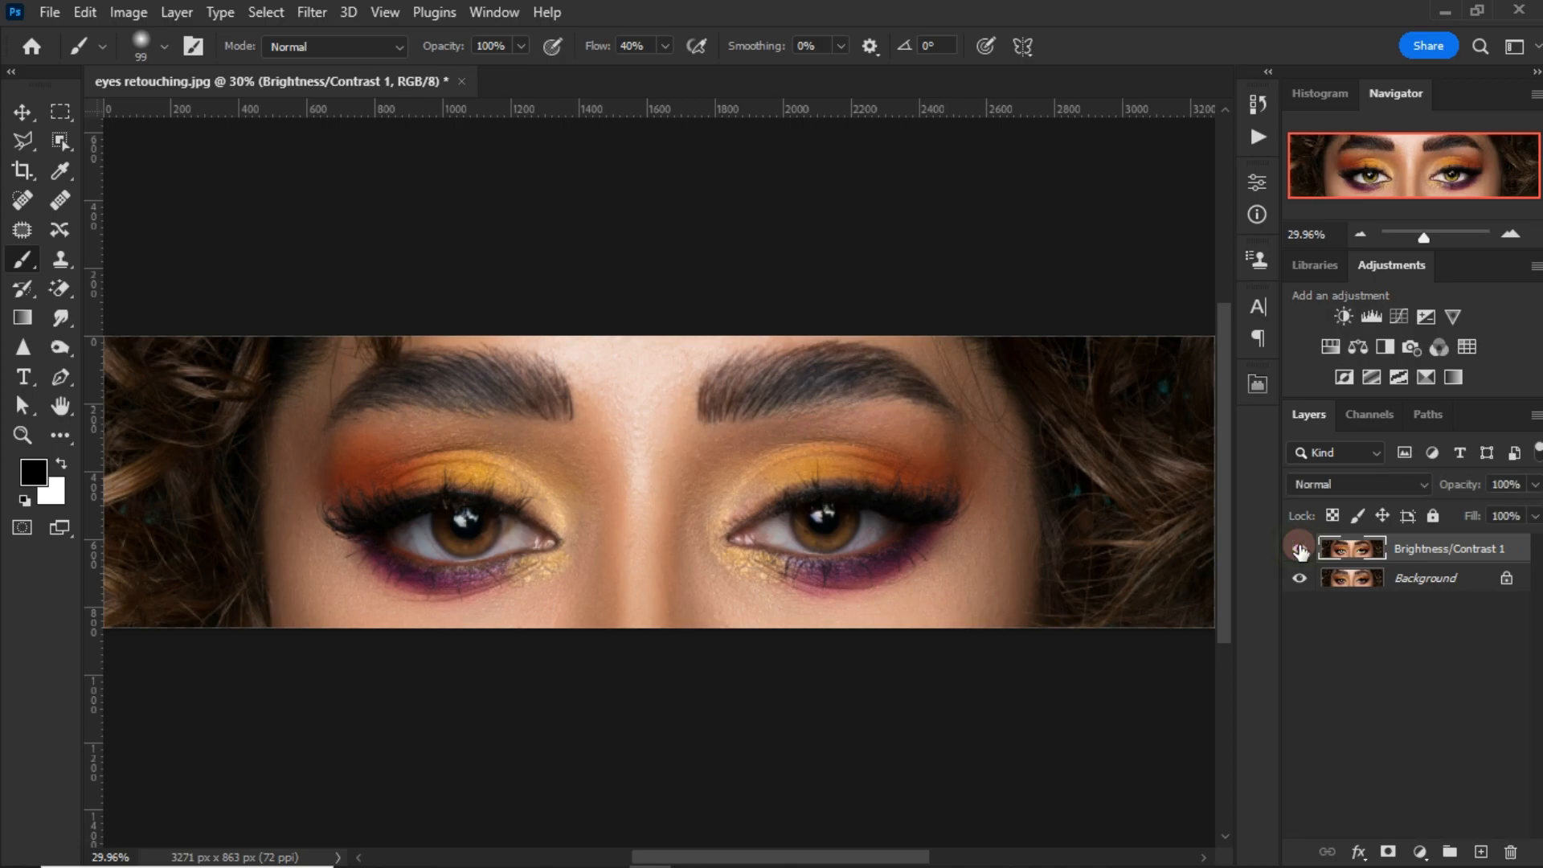
click(1299, 549)
scroll(506, 547, up, 2)
scroll(510, 547, up, 1)
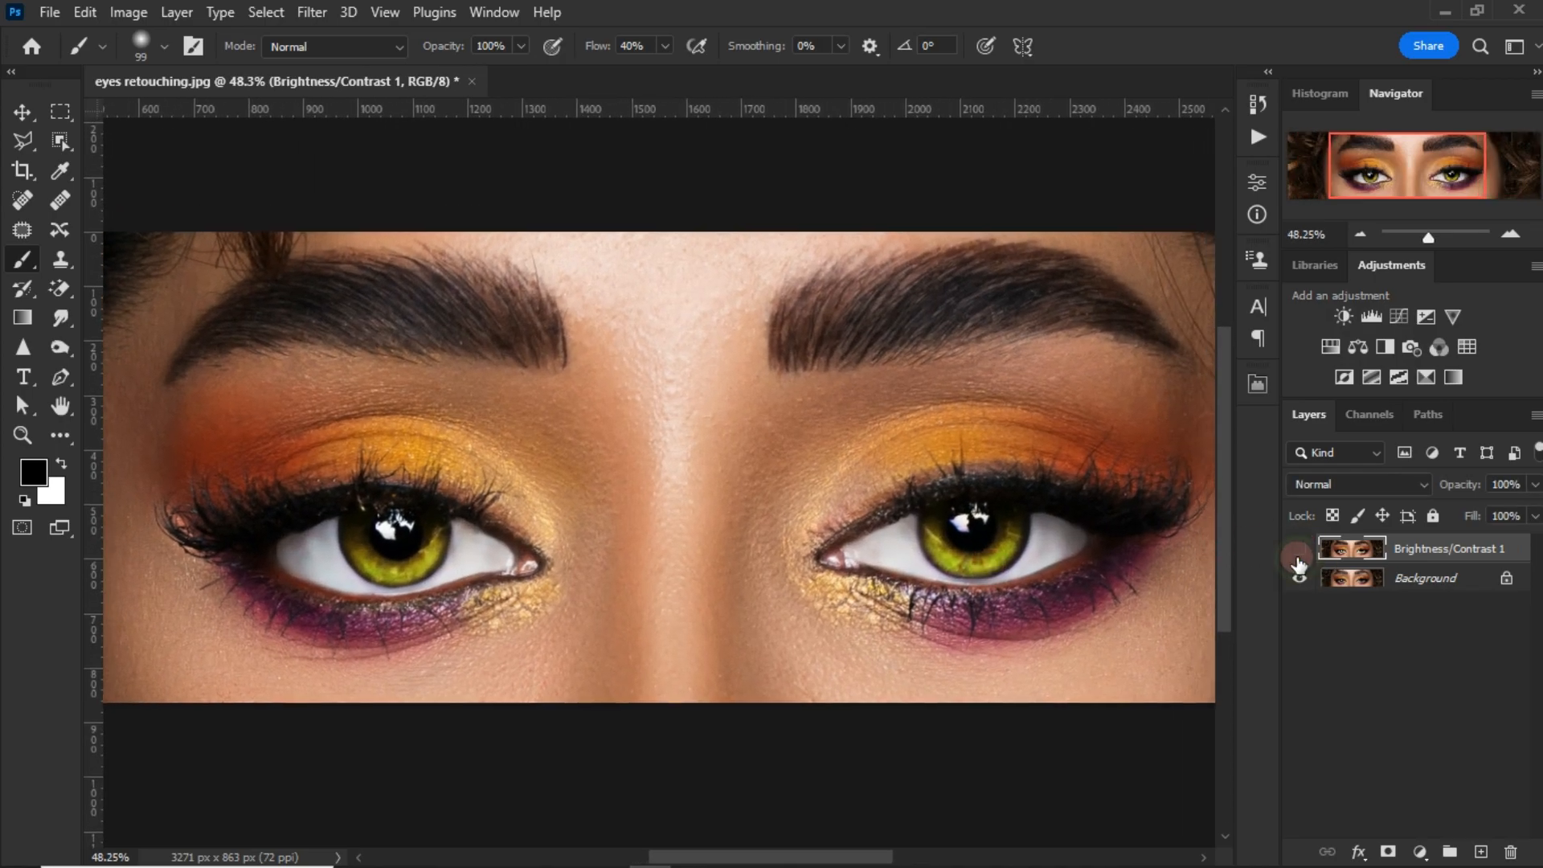
click(1299, 552)
click(1299, 553)
click(1300, 553)
click(1299, 553)
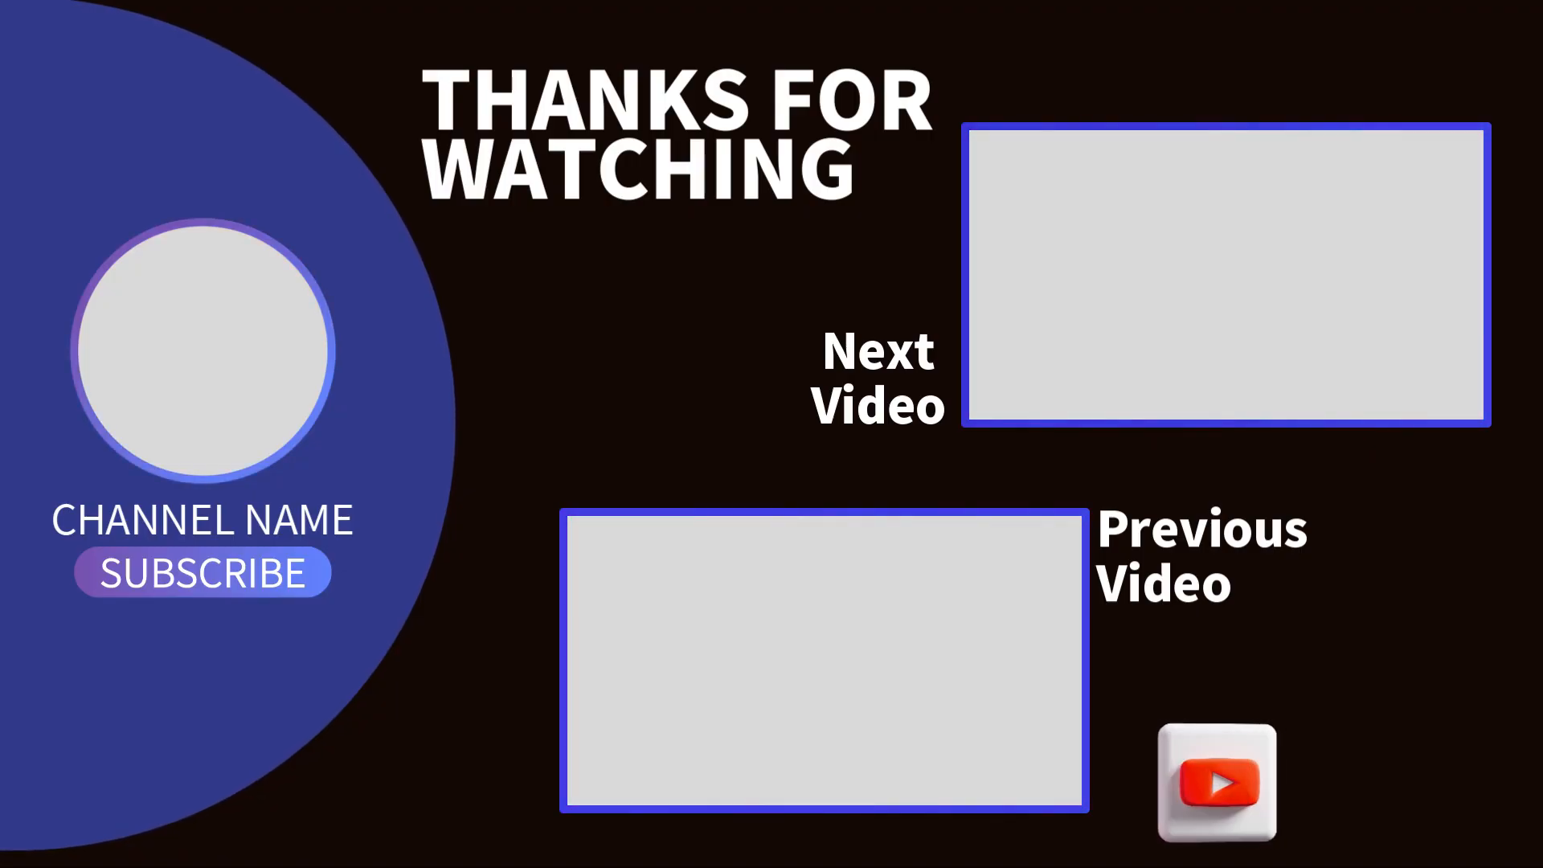